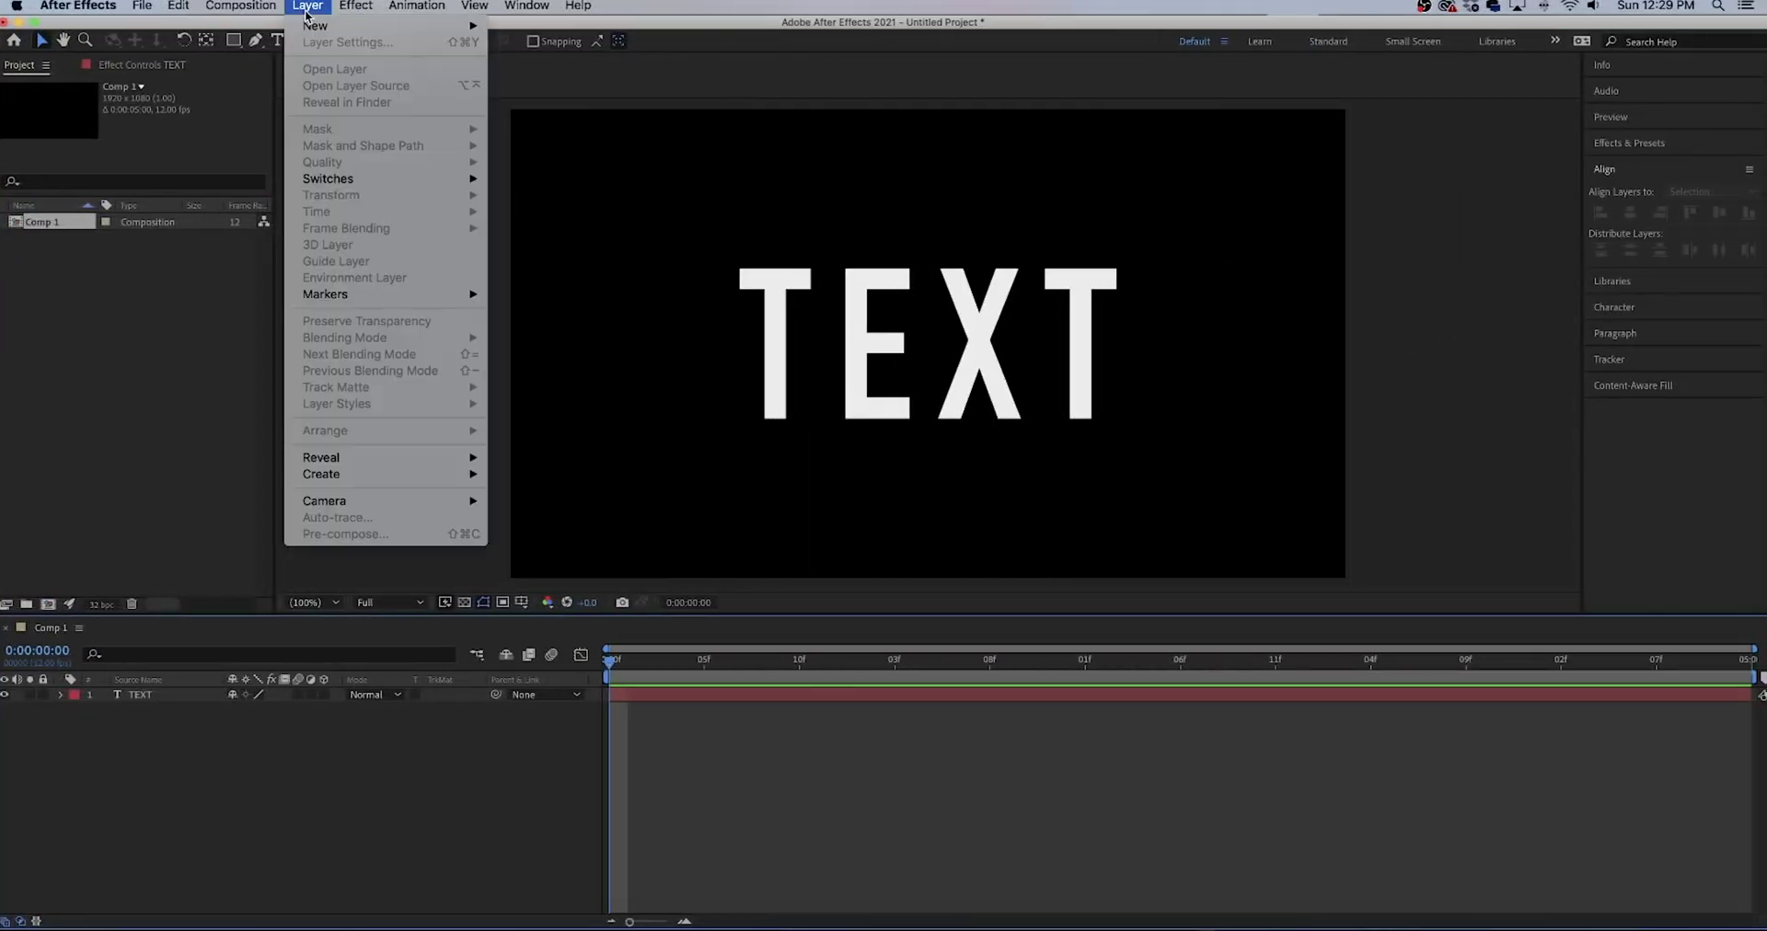
# Create a new full-size solid layer
pyautogui.moveTo(316, 25)
pyautogui.click(516, 42)
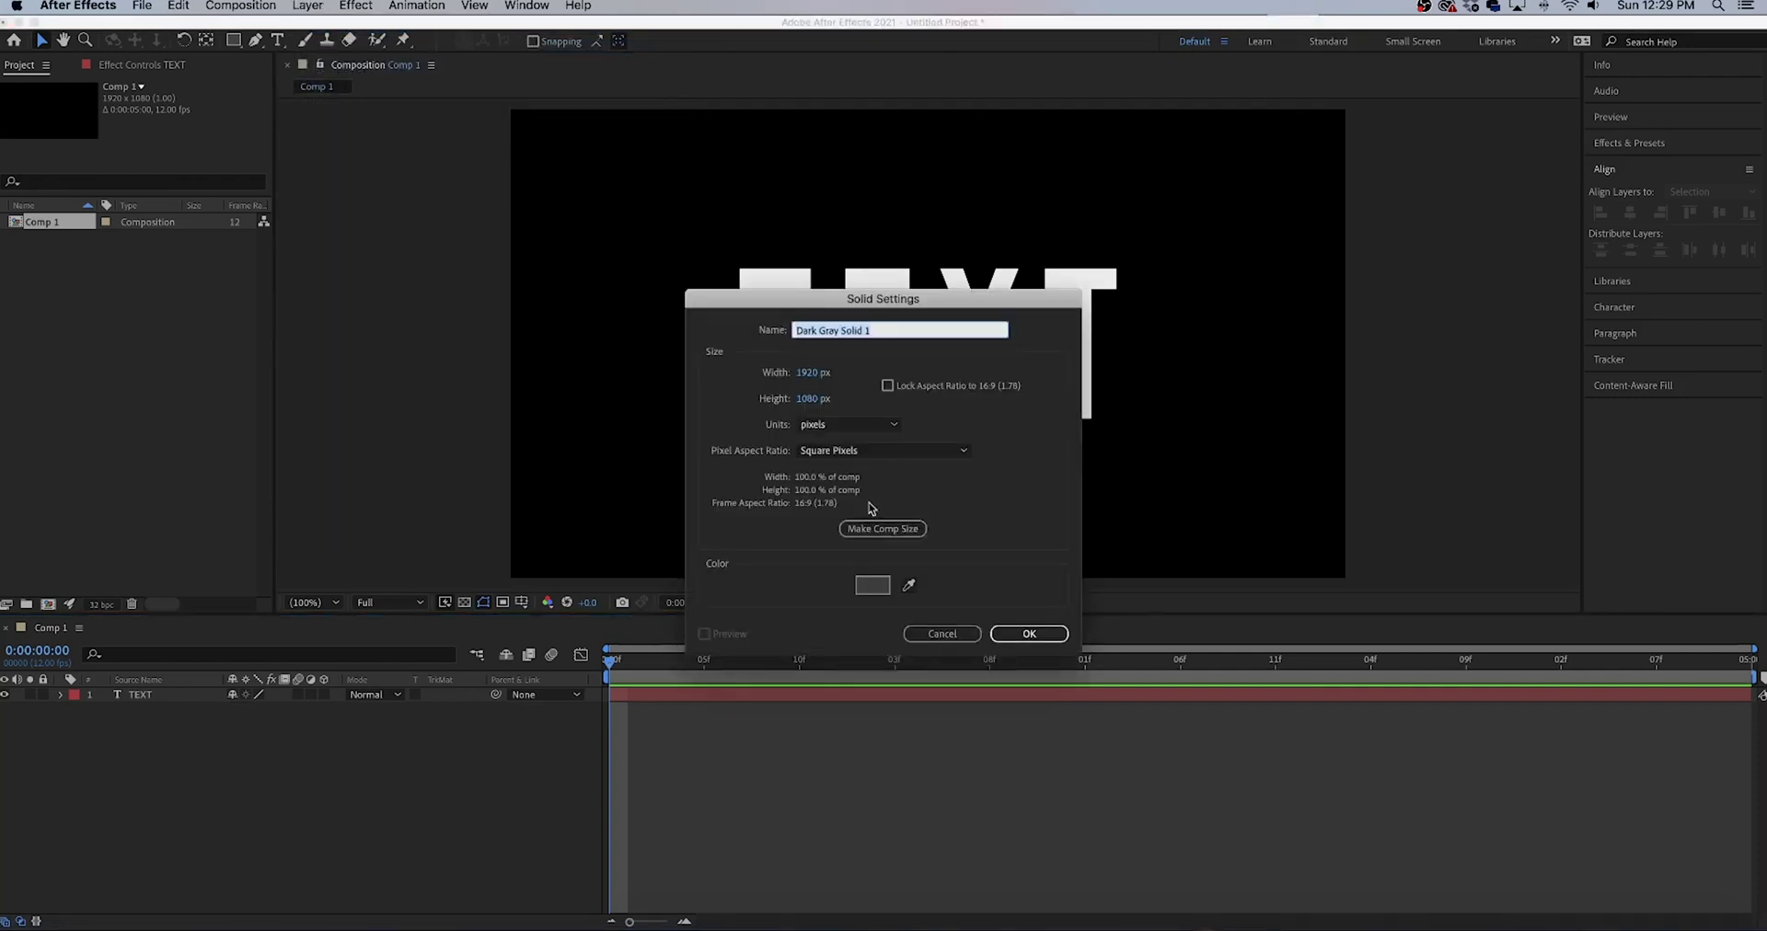
pyautogui.click(1030, 634)
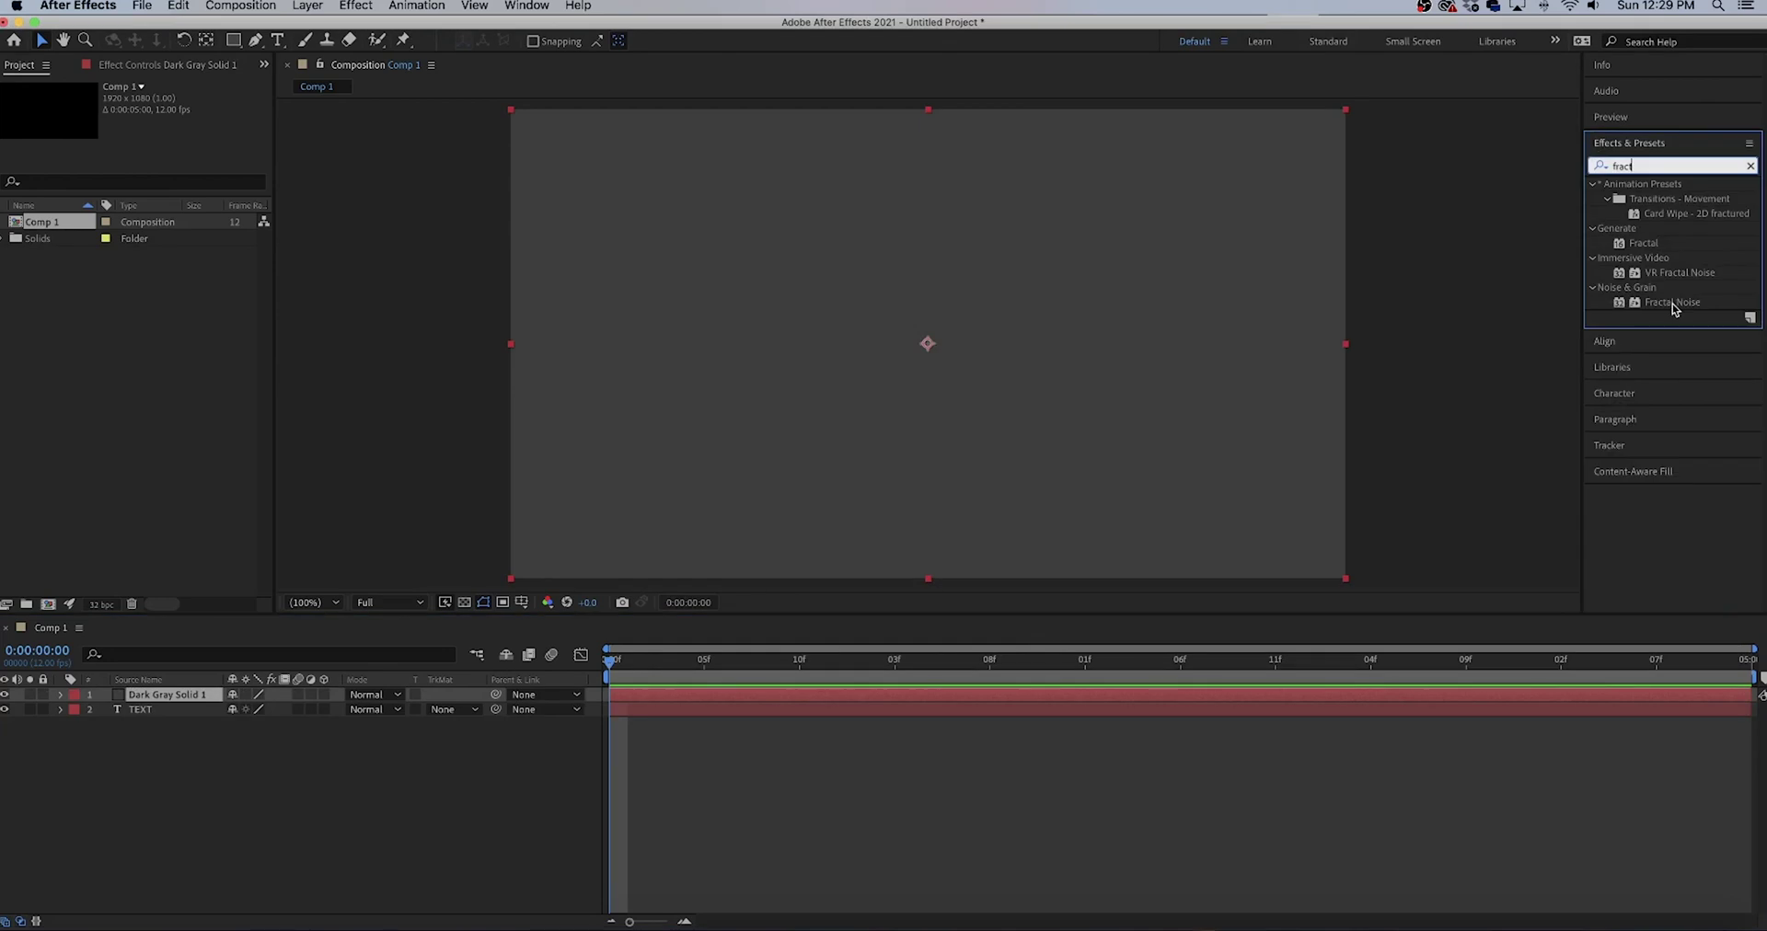
# Apply Fractal Noise with Dynamic Progressive type, Block noise, Scale 253 and Complexity 1.4
pyautogui.doubleClick(1671, 304)
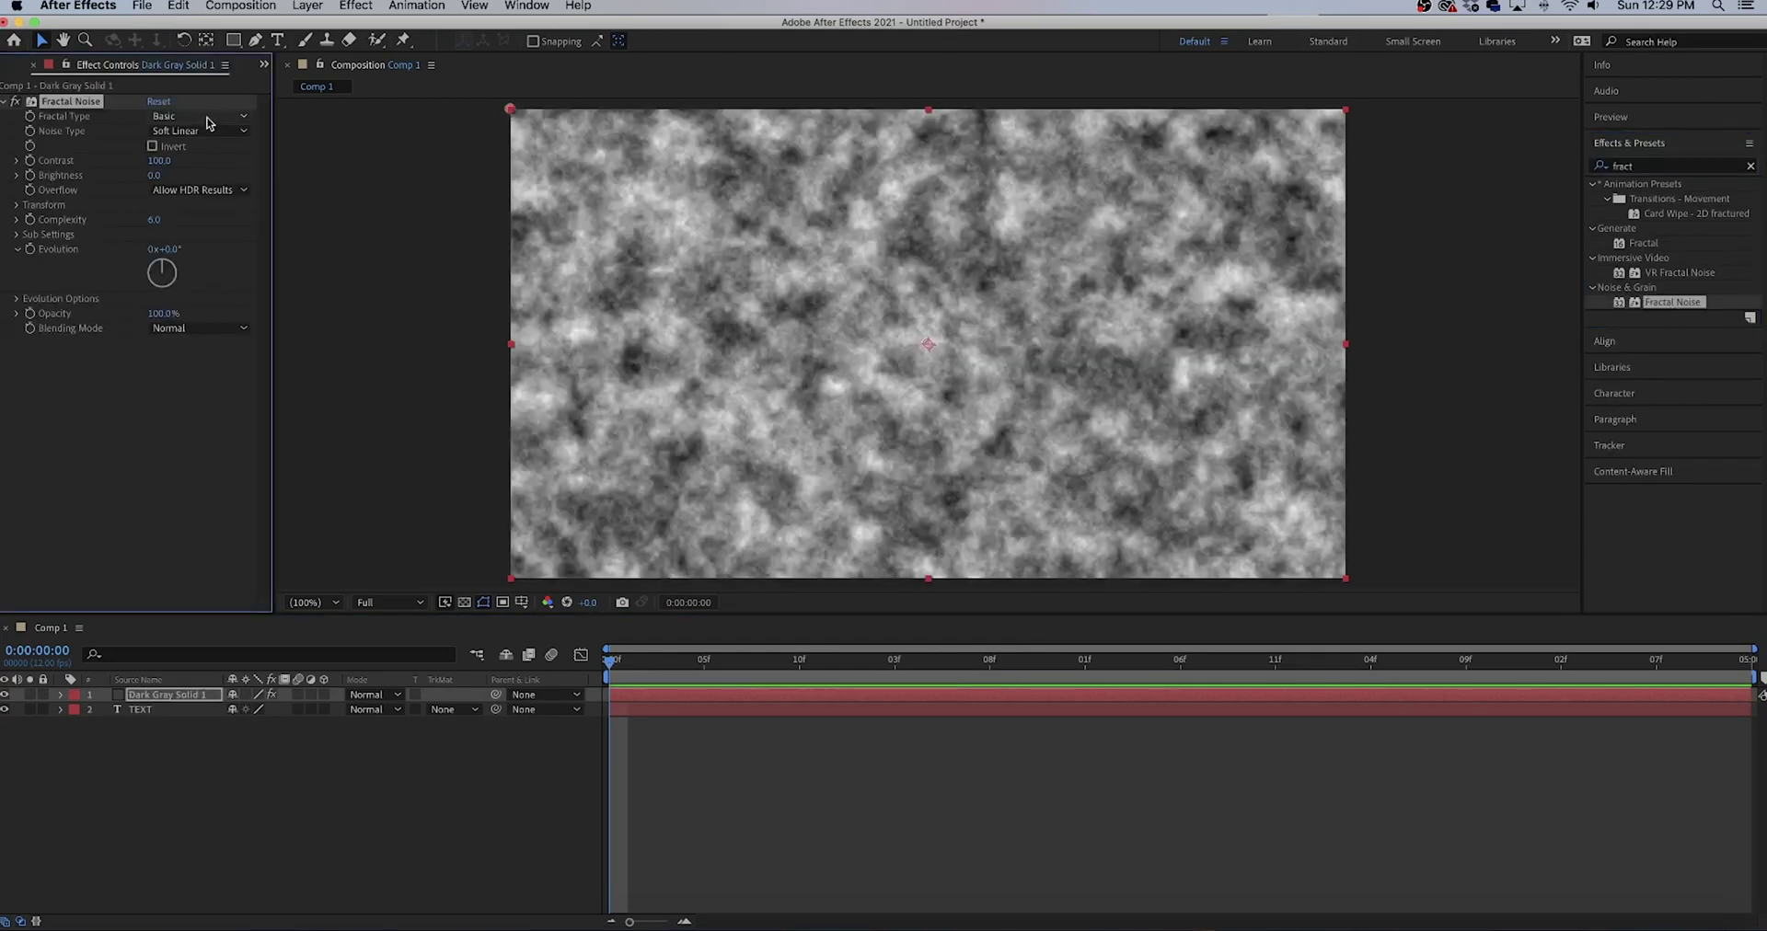
pyautogui.click(210, 115)
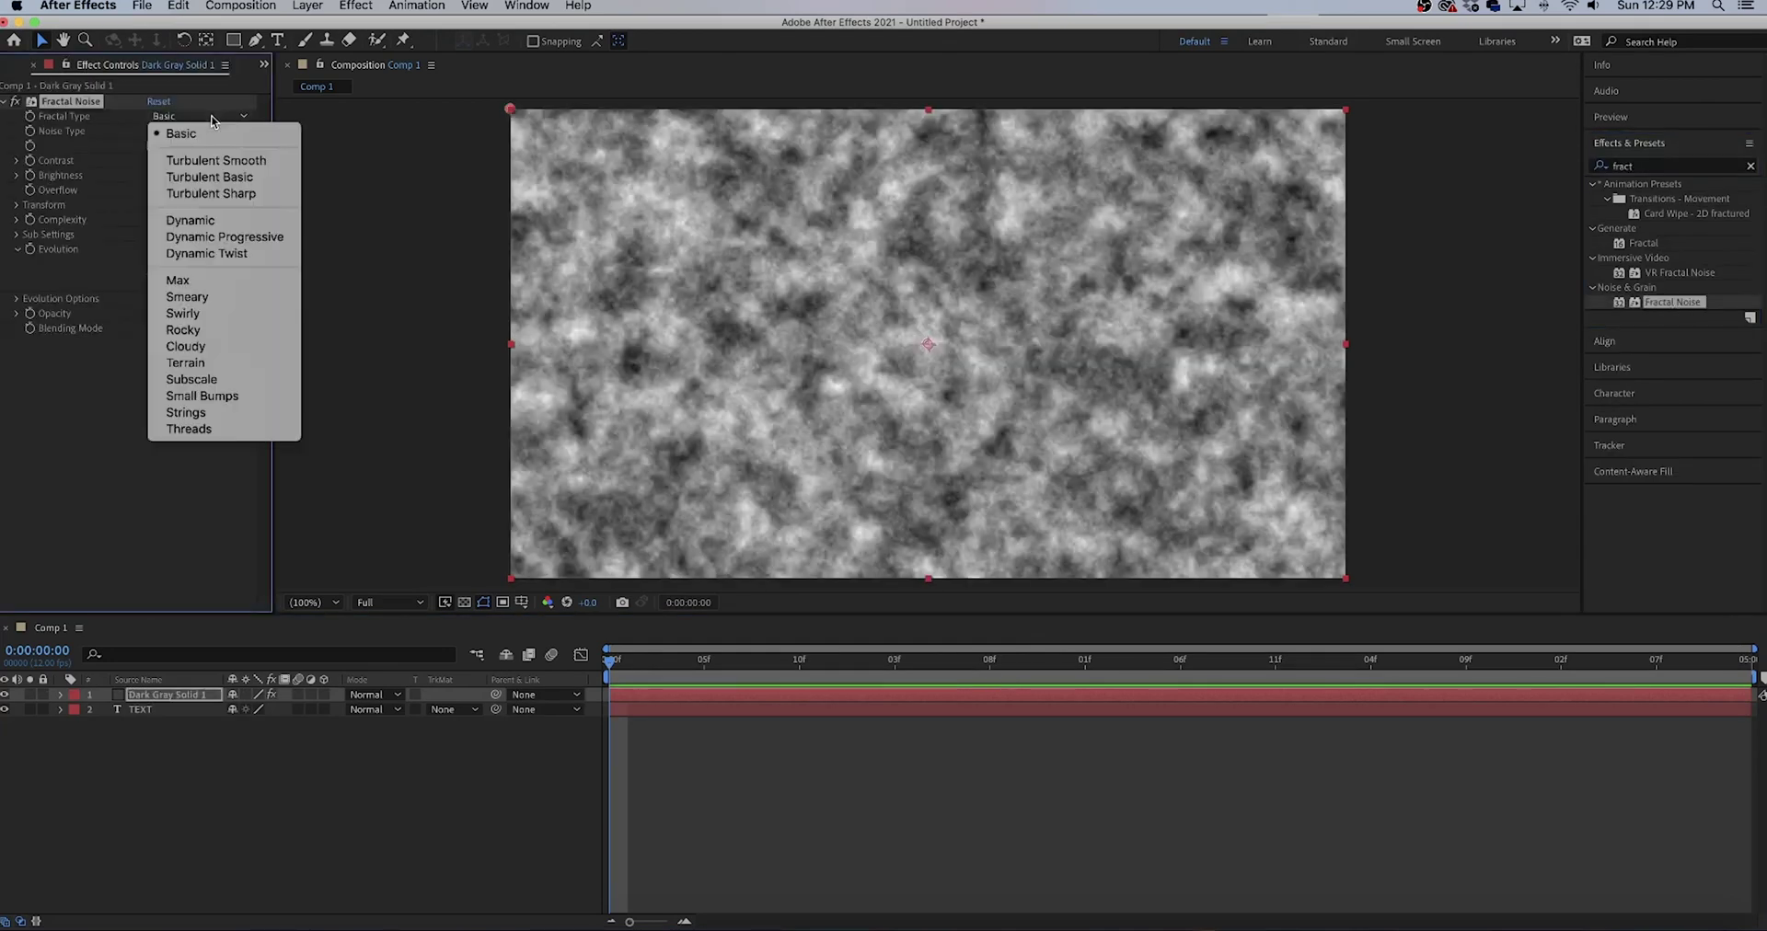
pyautogui.click(220, 239)
pyautogui.click(220, 131)
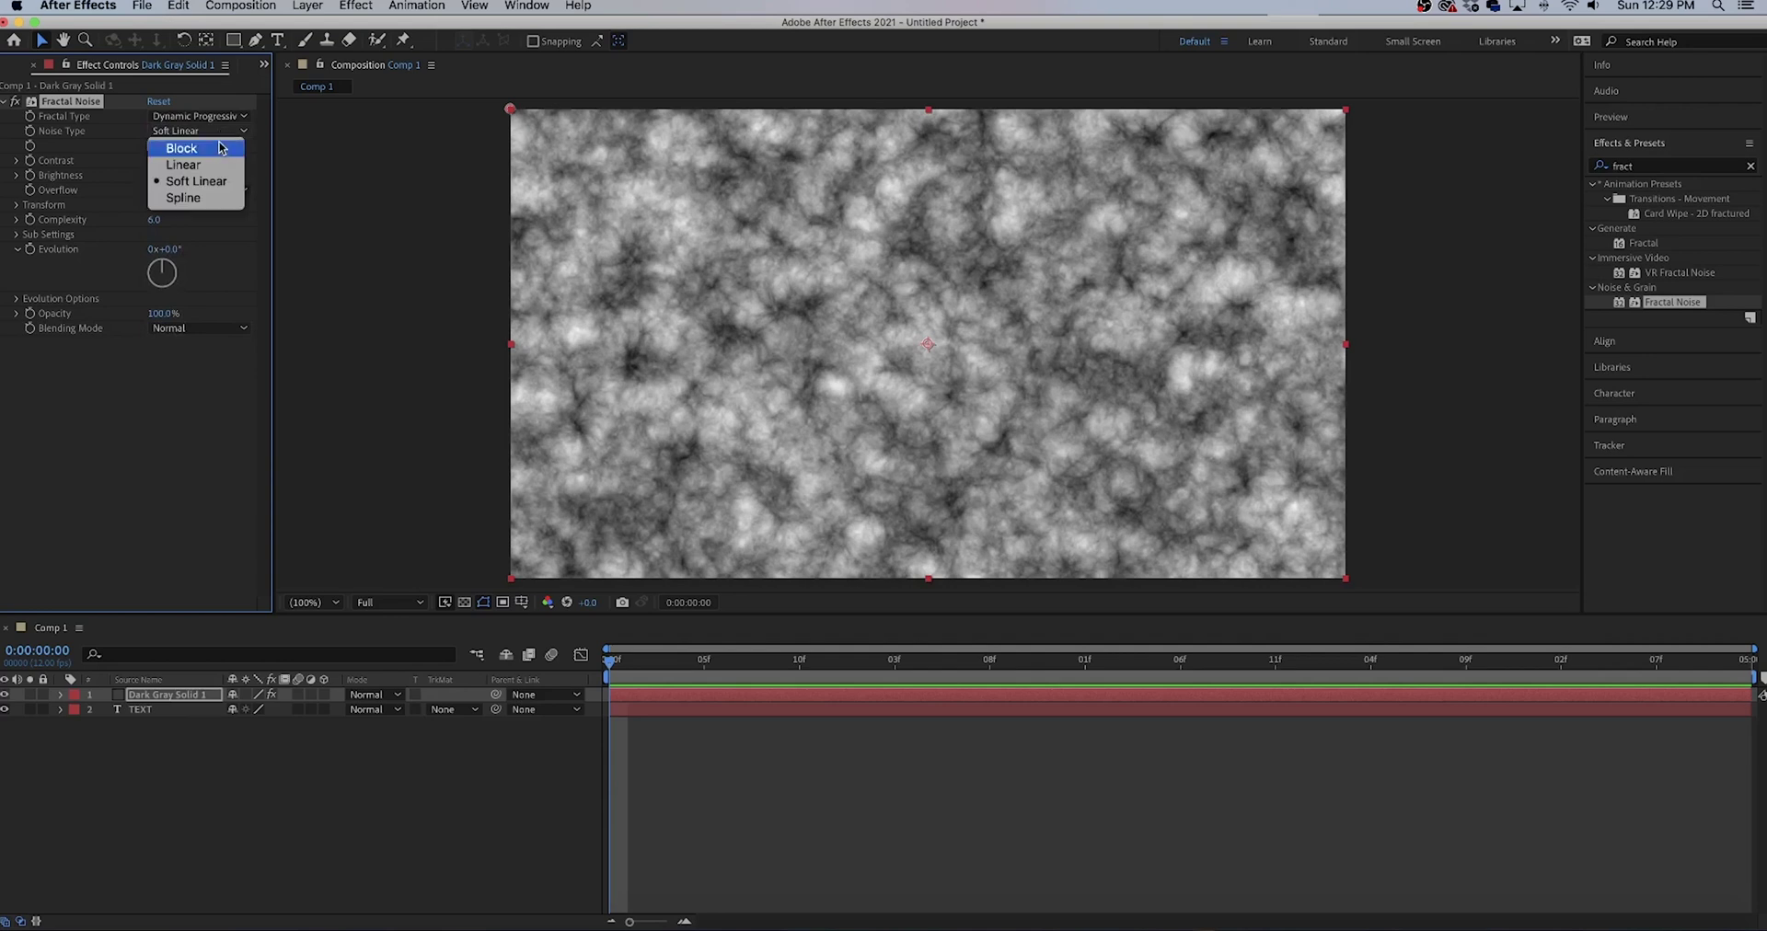
pyautogui.click(220, 149)
pyautogui.click(18, 204)
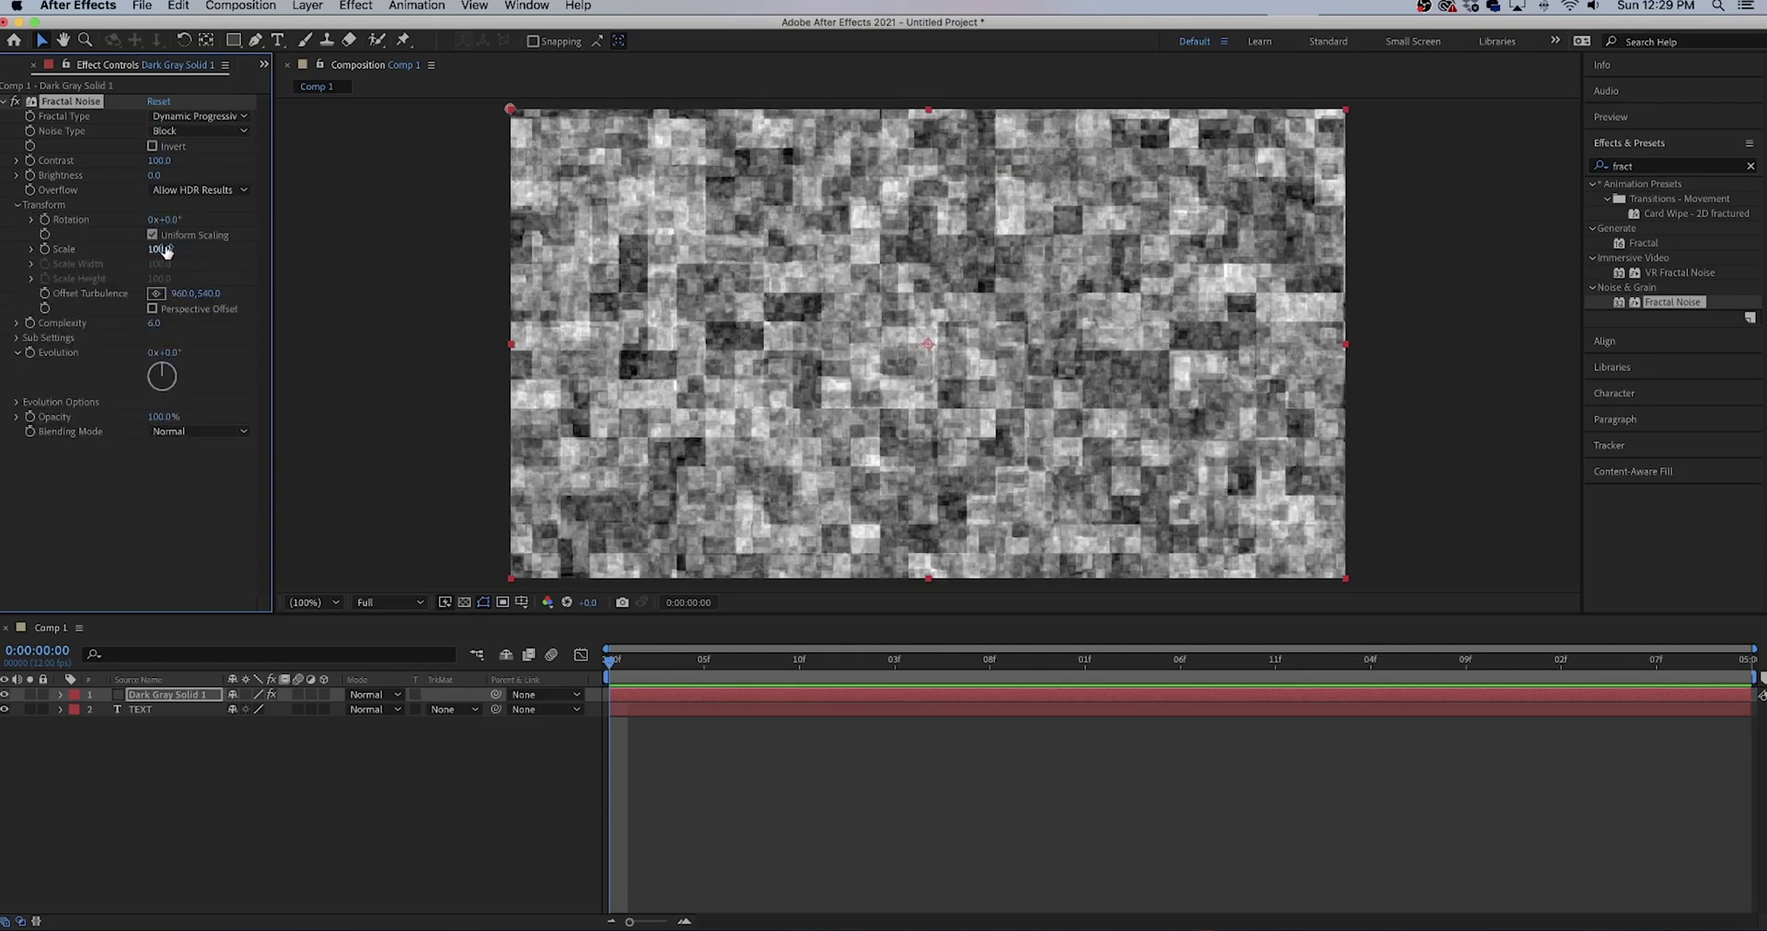
pyautogui.moveTo(155, 247); pyautogui.dragTo(281, 245)
pyautogui.moveTo(154, 346); pyautogui.dragTo(115, 347)
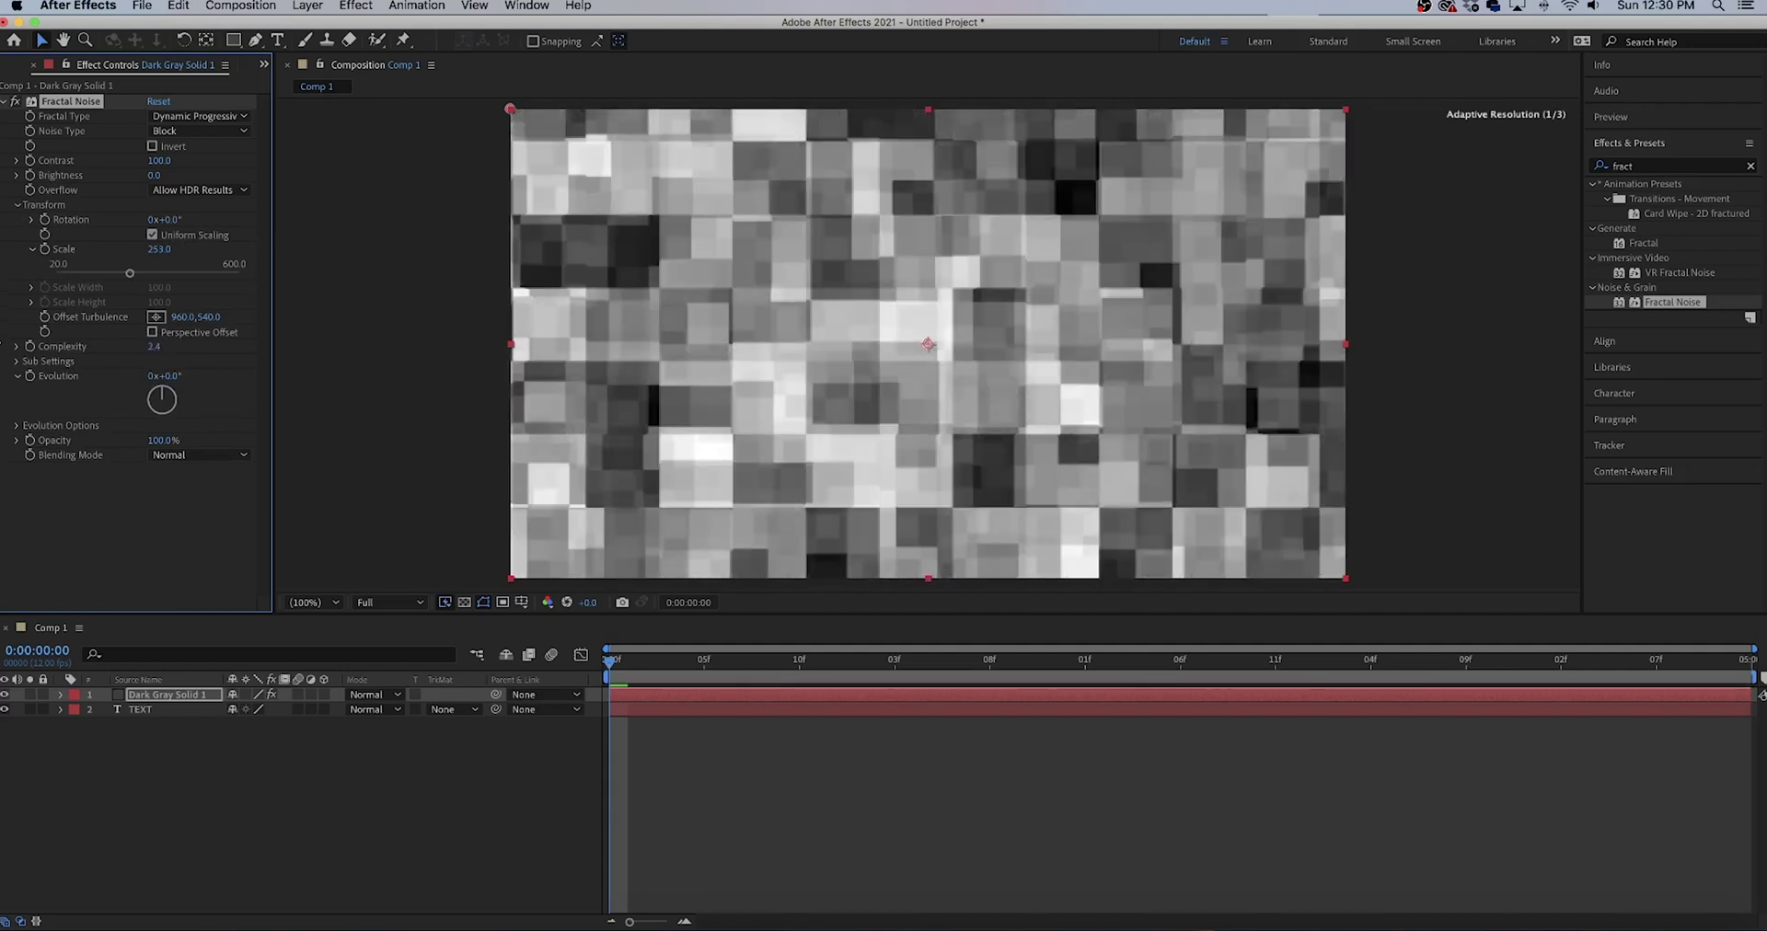
# Drive the Random Seed with the expression time*7 and preview the changing noise
pyautogui.click(17, 425)
pyautogui.keyDown('alt'); pyautogui.click(44, 471); pyautogui.keyUp('alt')
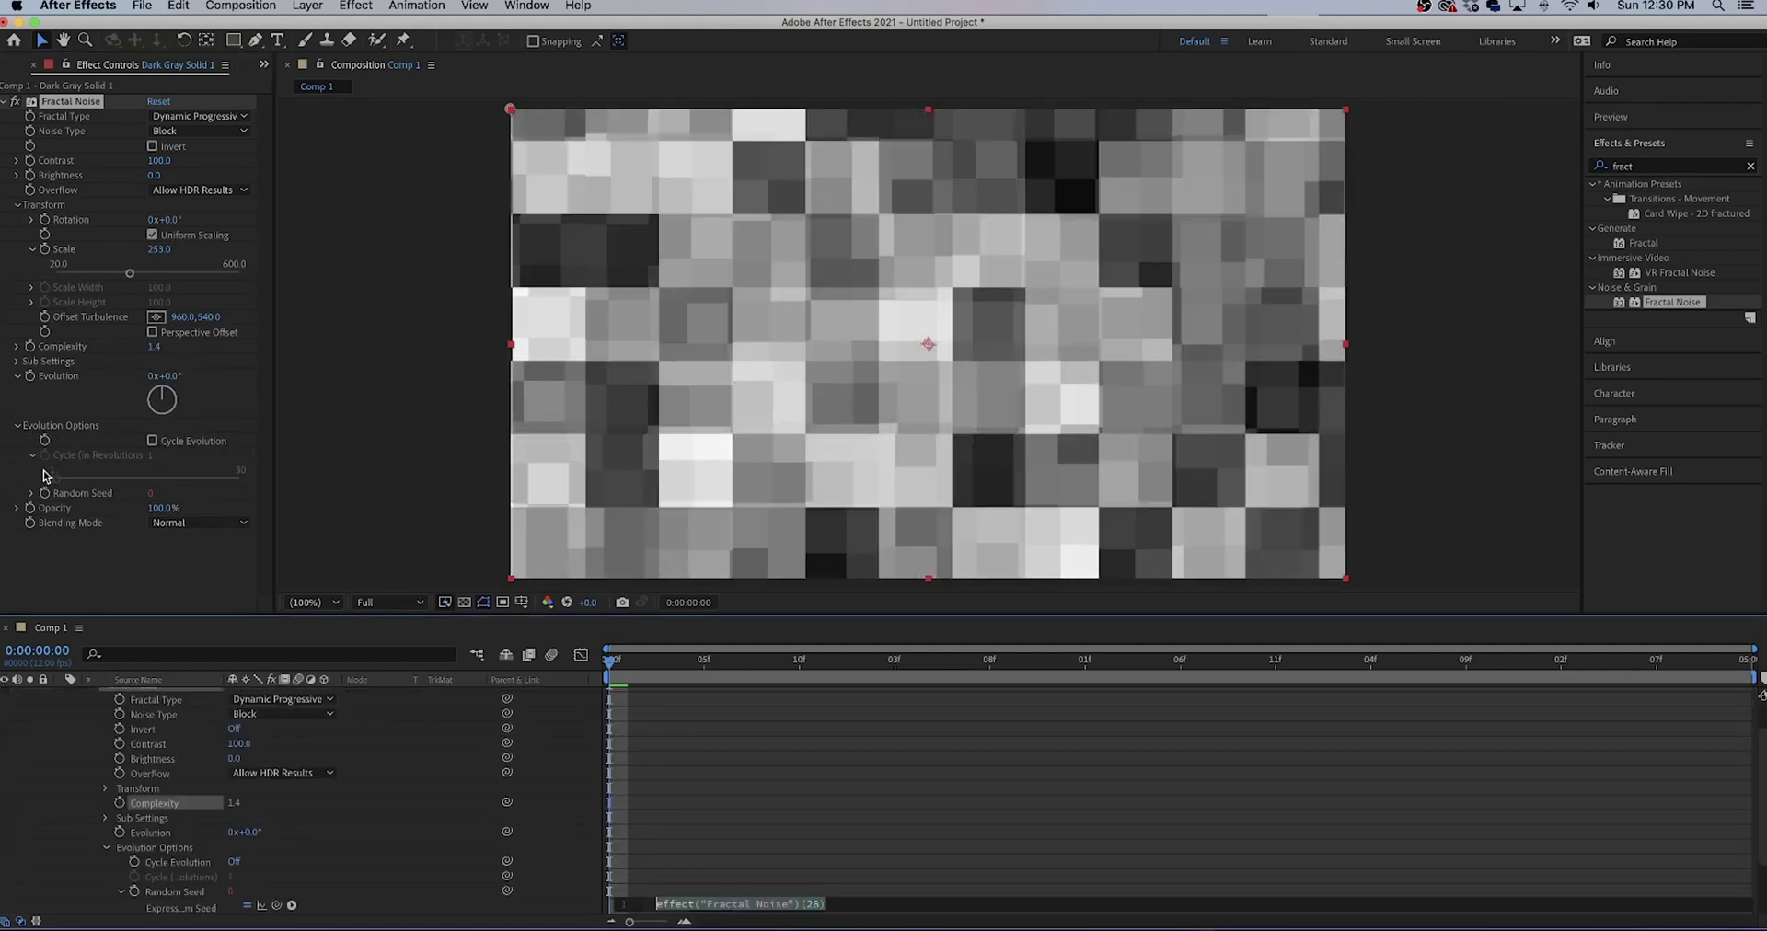
pyautogui.write('time*7')
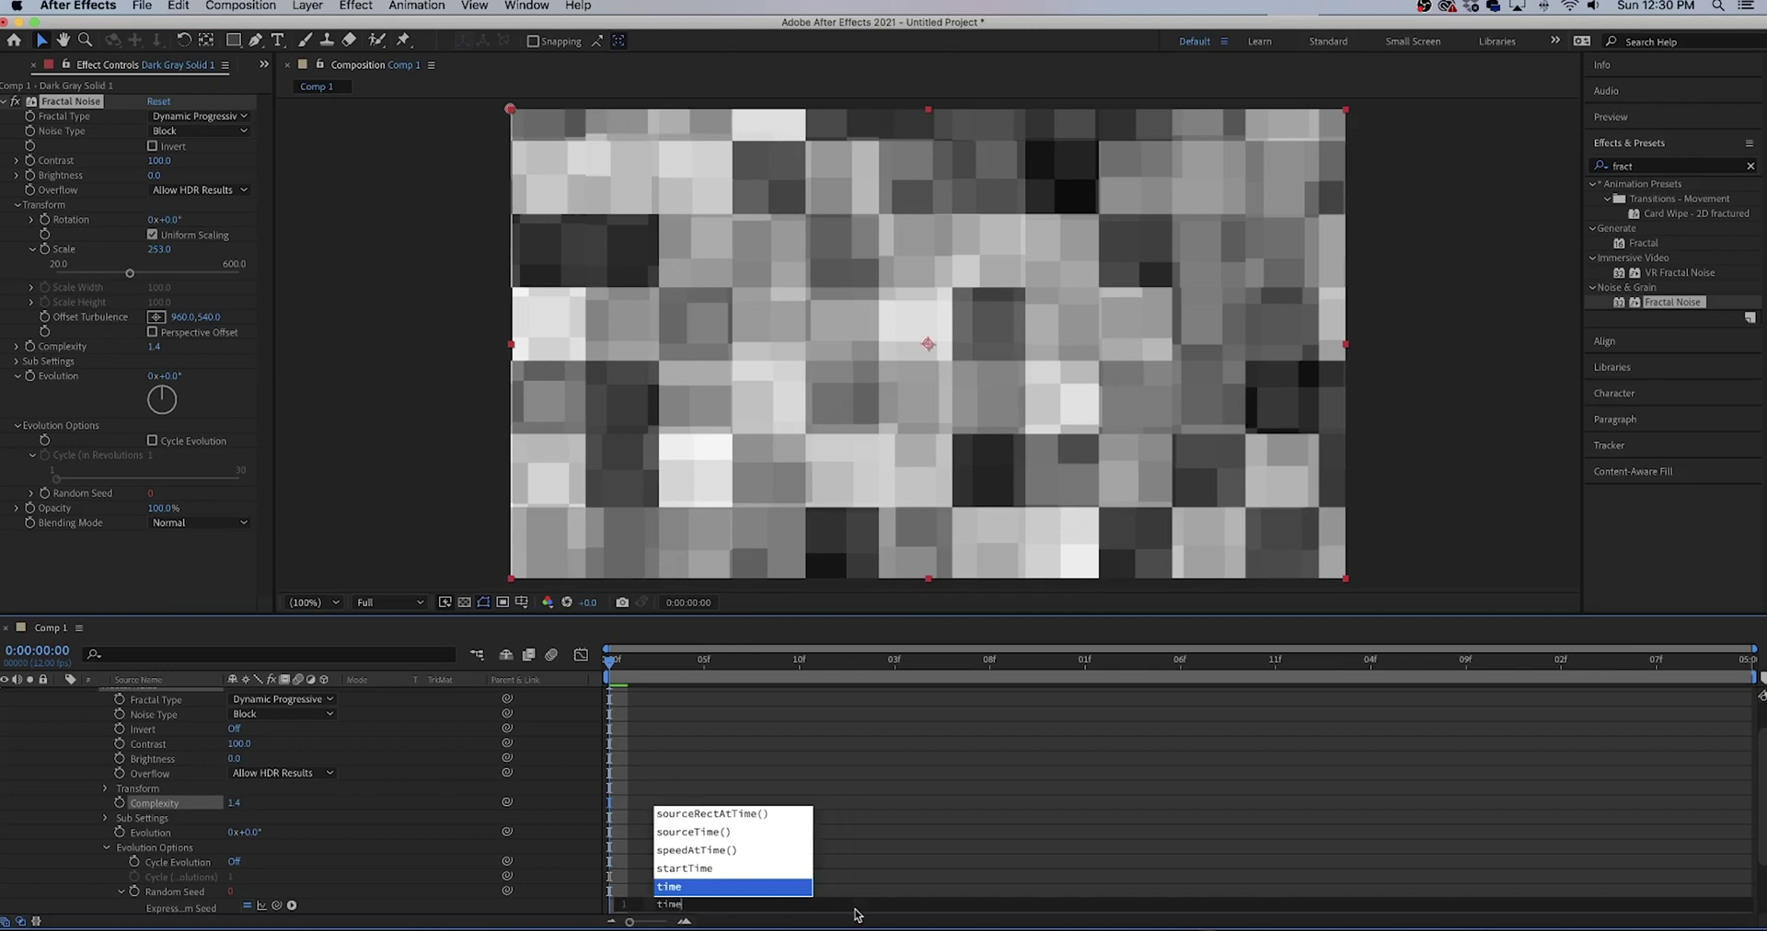
pyautogui.click(701, 816)
pyautogui.press('space')
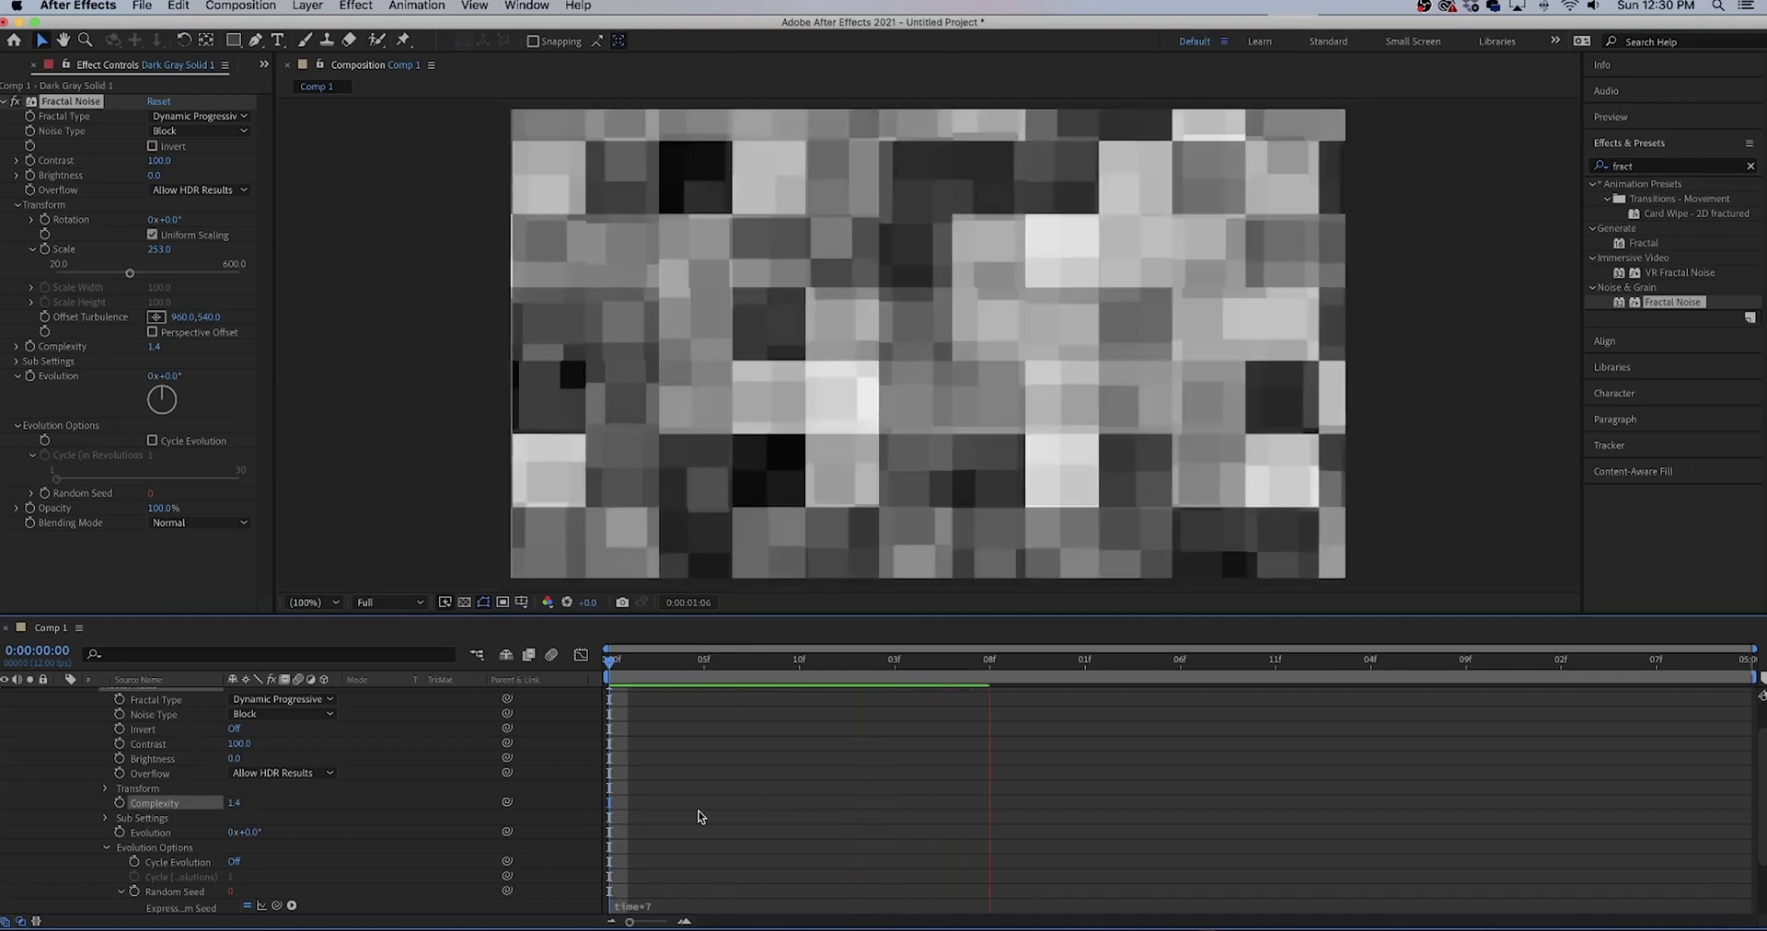
# Pre-compose the noise solid, moving all attributes, and open the new Dark Gray Solid 1 Comp 1
pyautogui.press('space')
pyautogui.rightClick(184, 697)
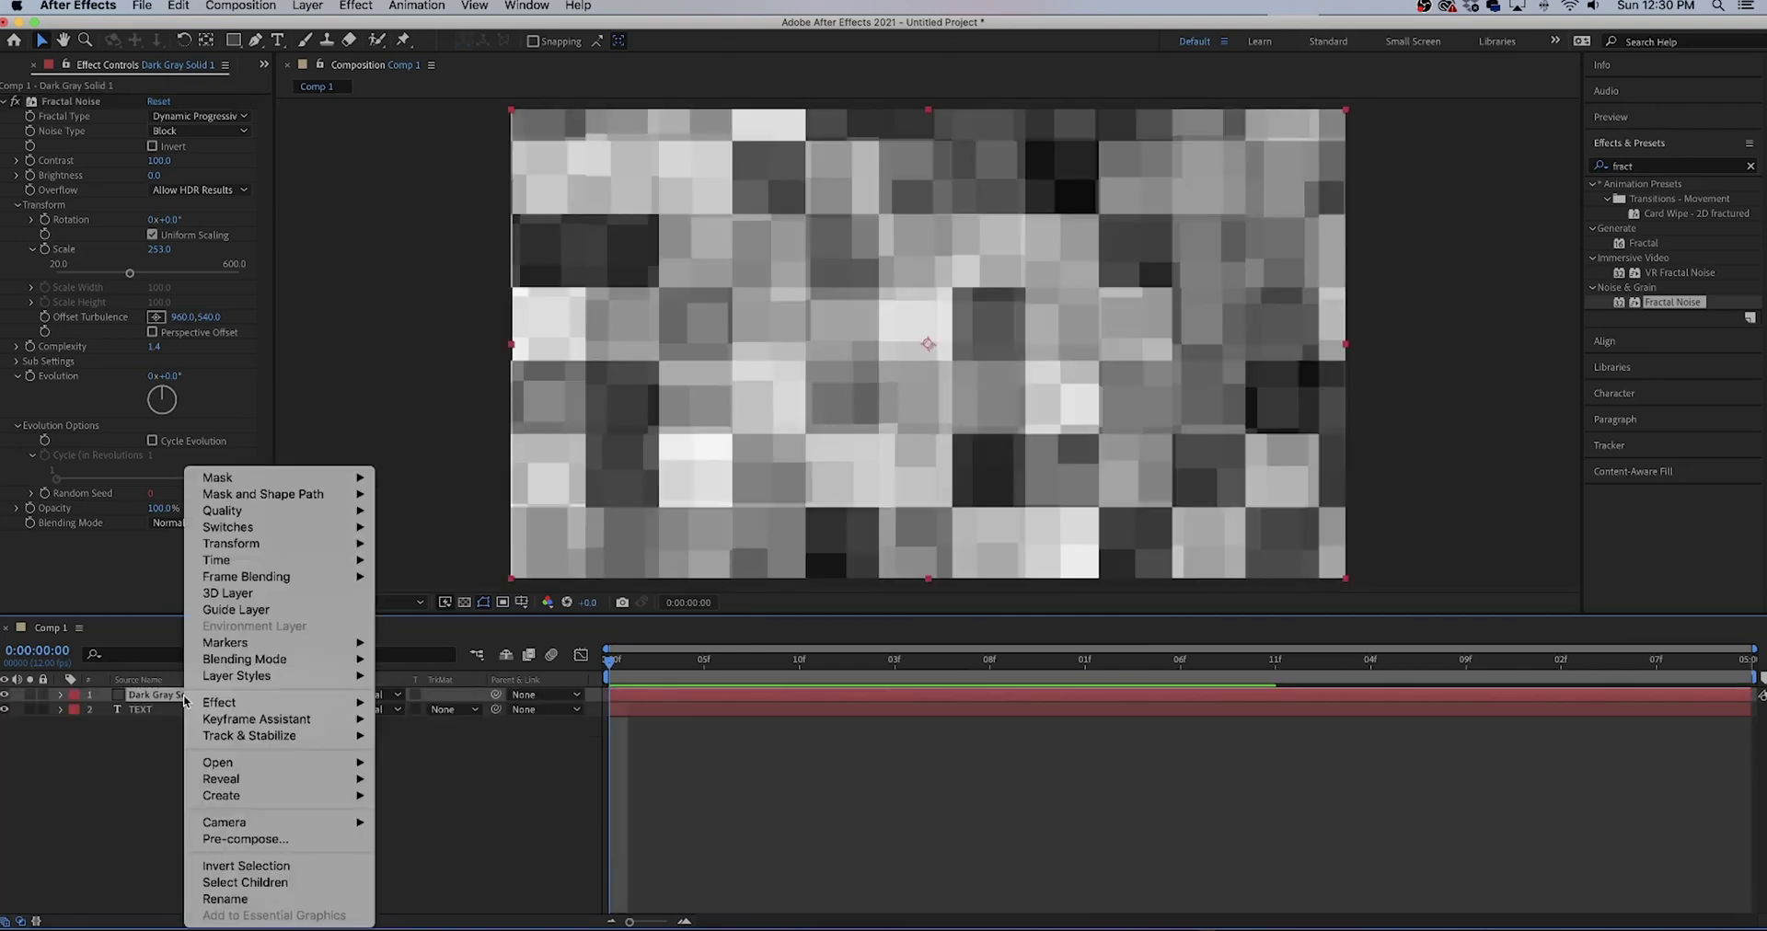
pyautogui.click(245, 839)
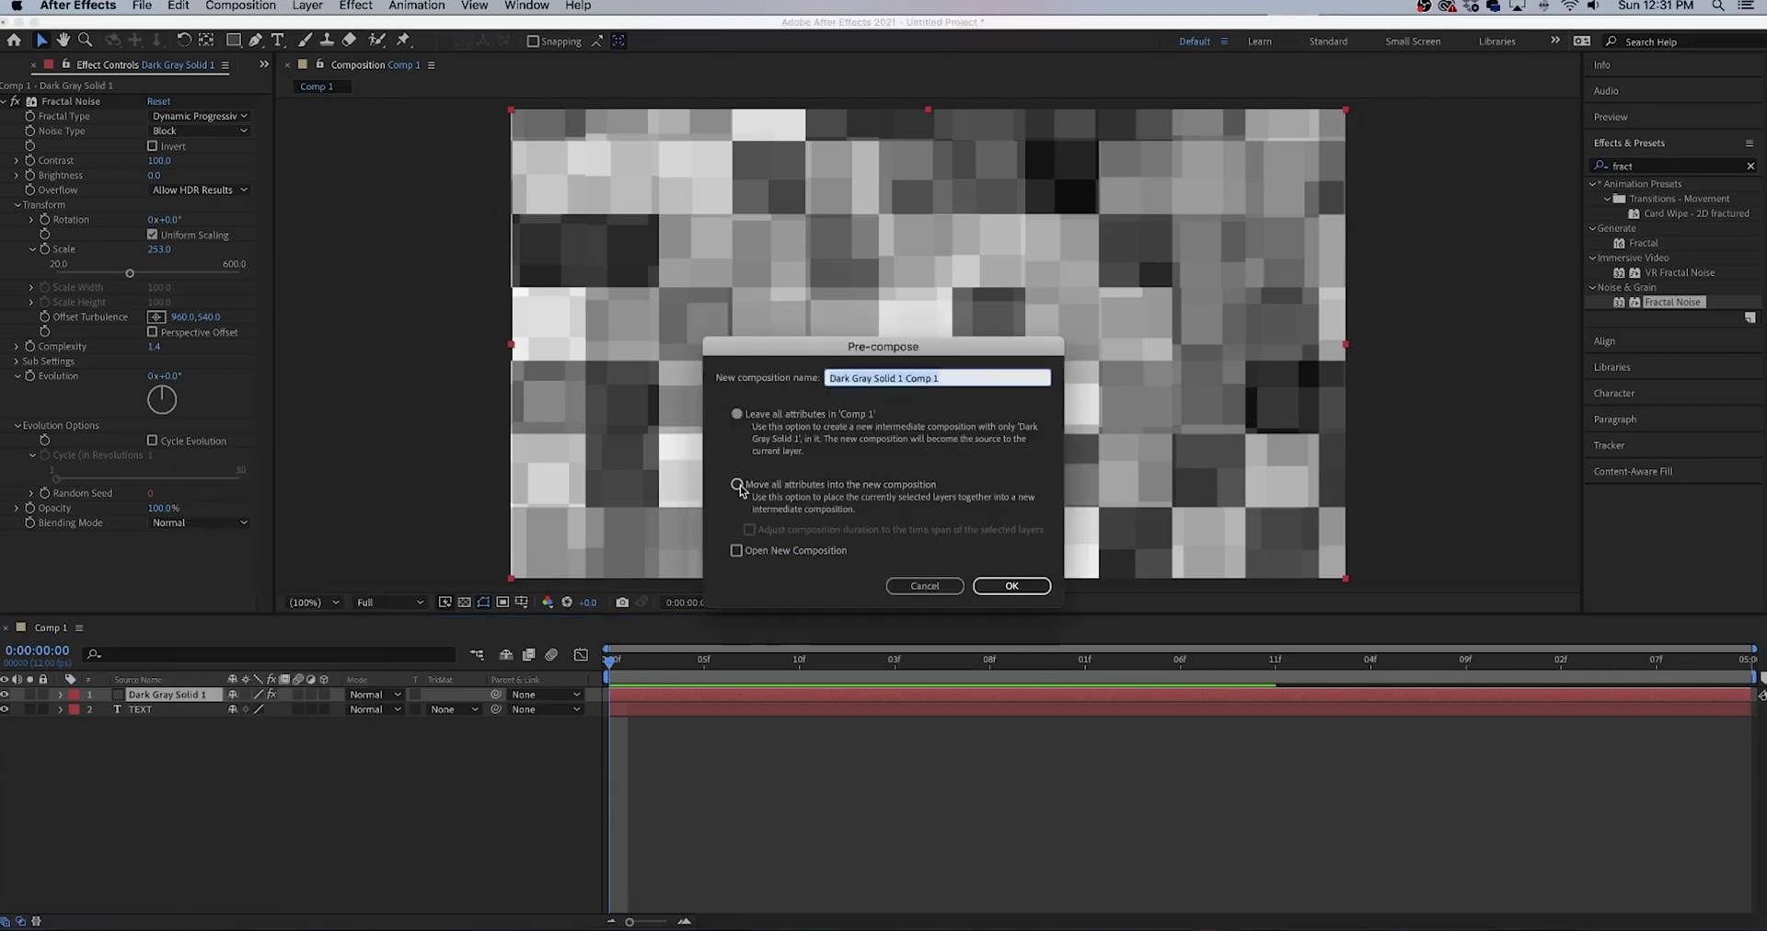
pyautogui.click(738, 484)
pyautogui.click(1016, 585)
pyautogui.click(177, 628)
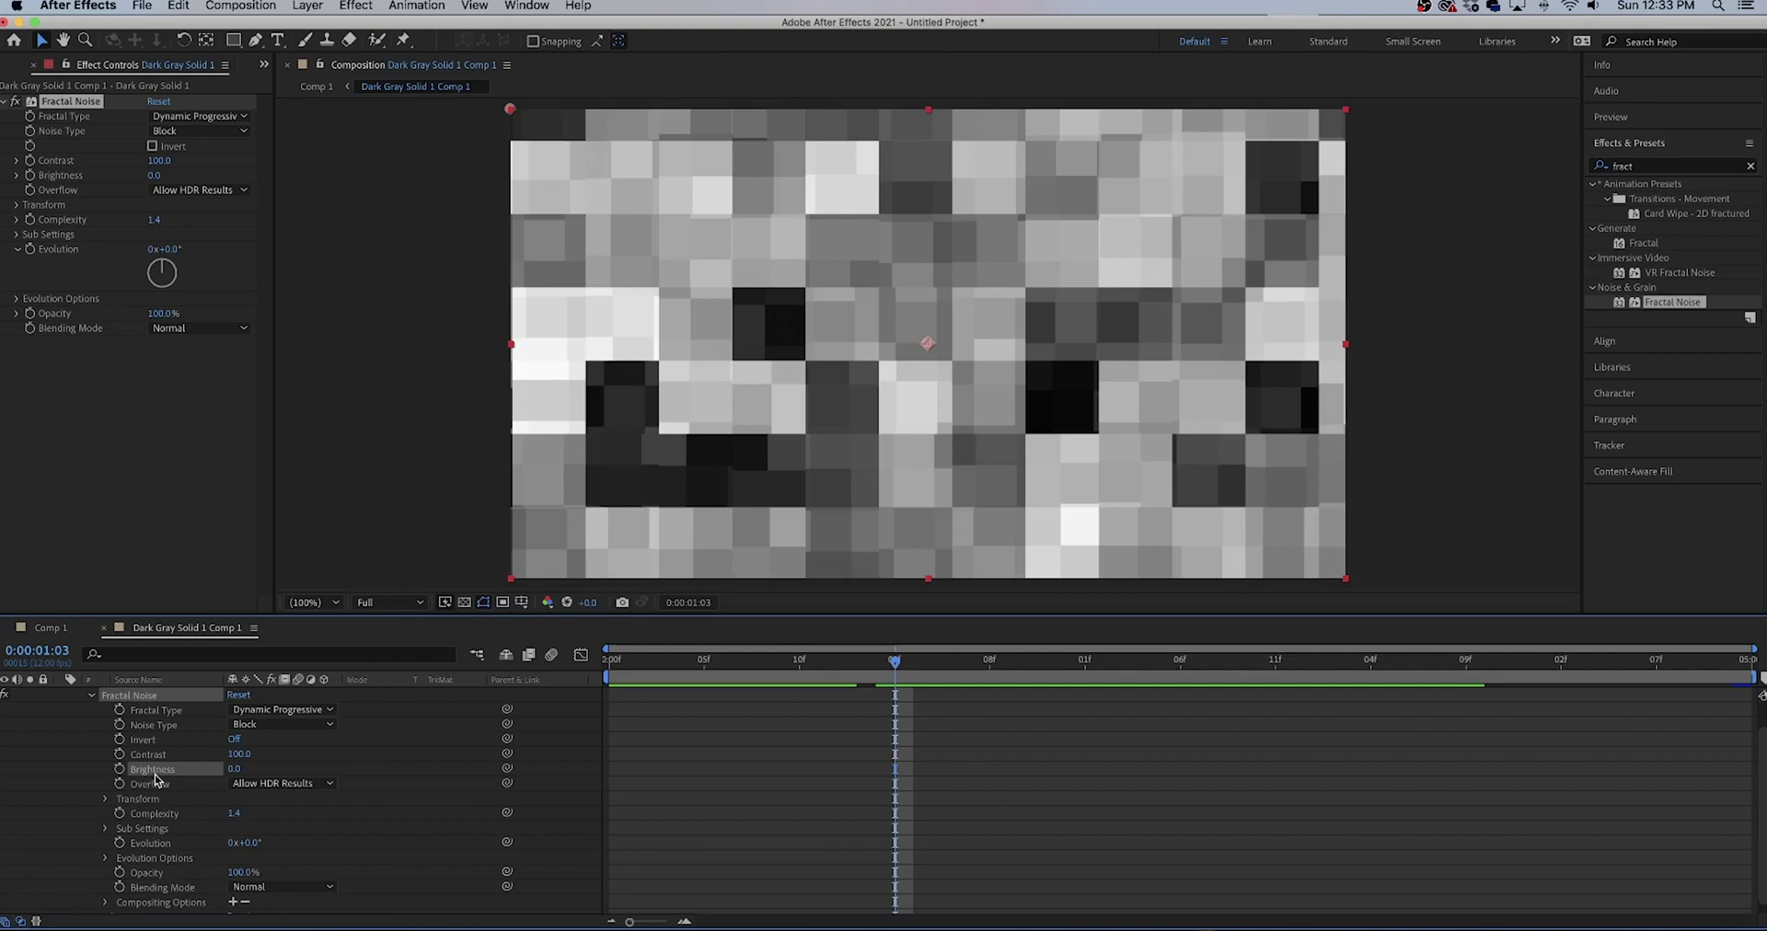
# Keyframe Fractal Noise Brightness from -111 at the start through 112, then down by 0:00:04:11
pyautogui.moveTo(234, 768); pyautogui.dragTo(329, 768)
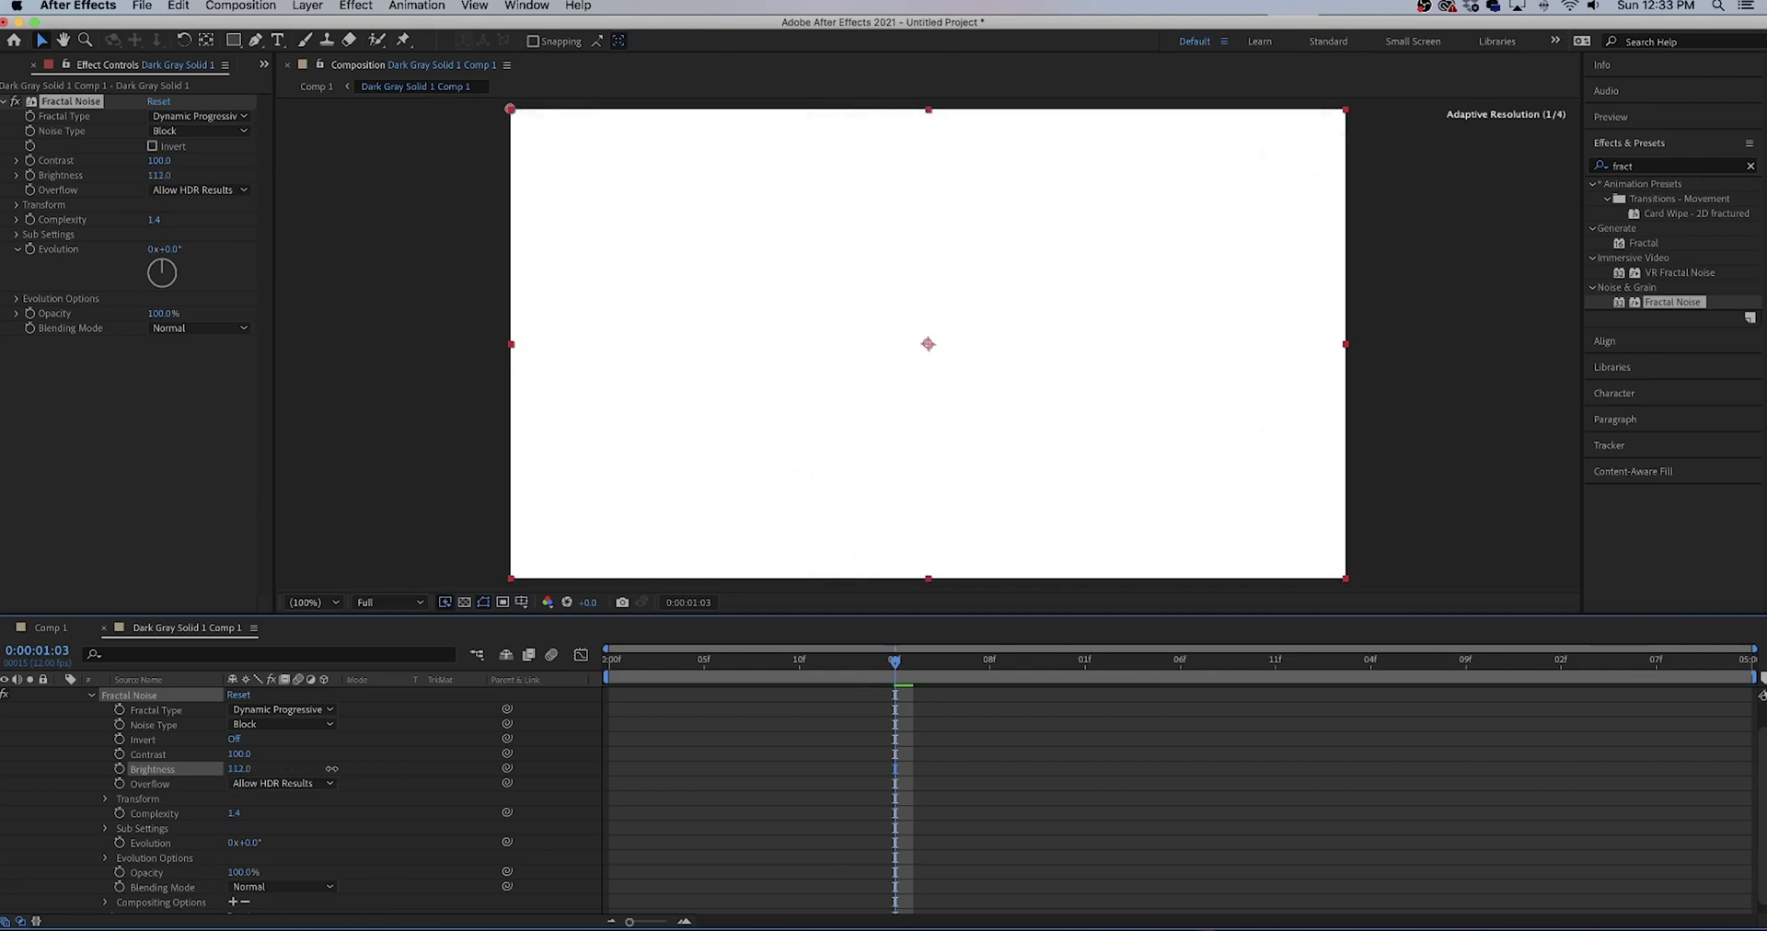
pyautogui.click(118, 769)
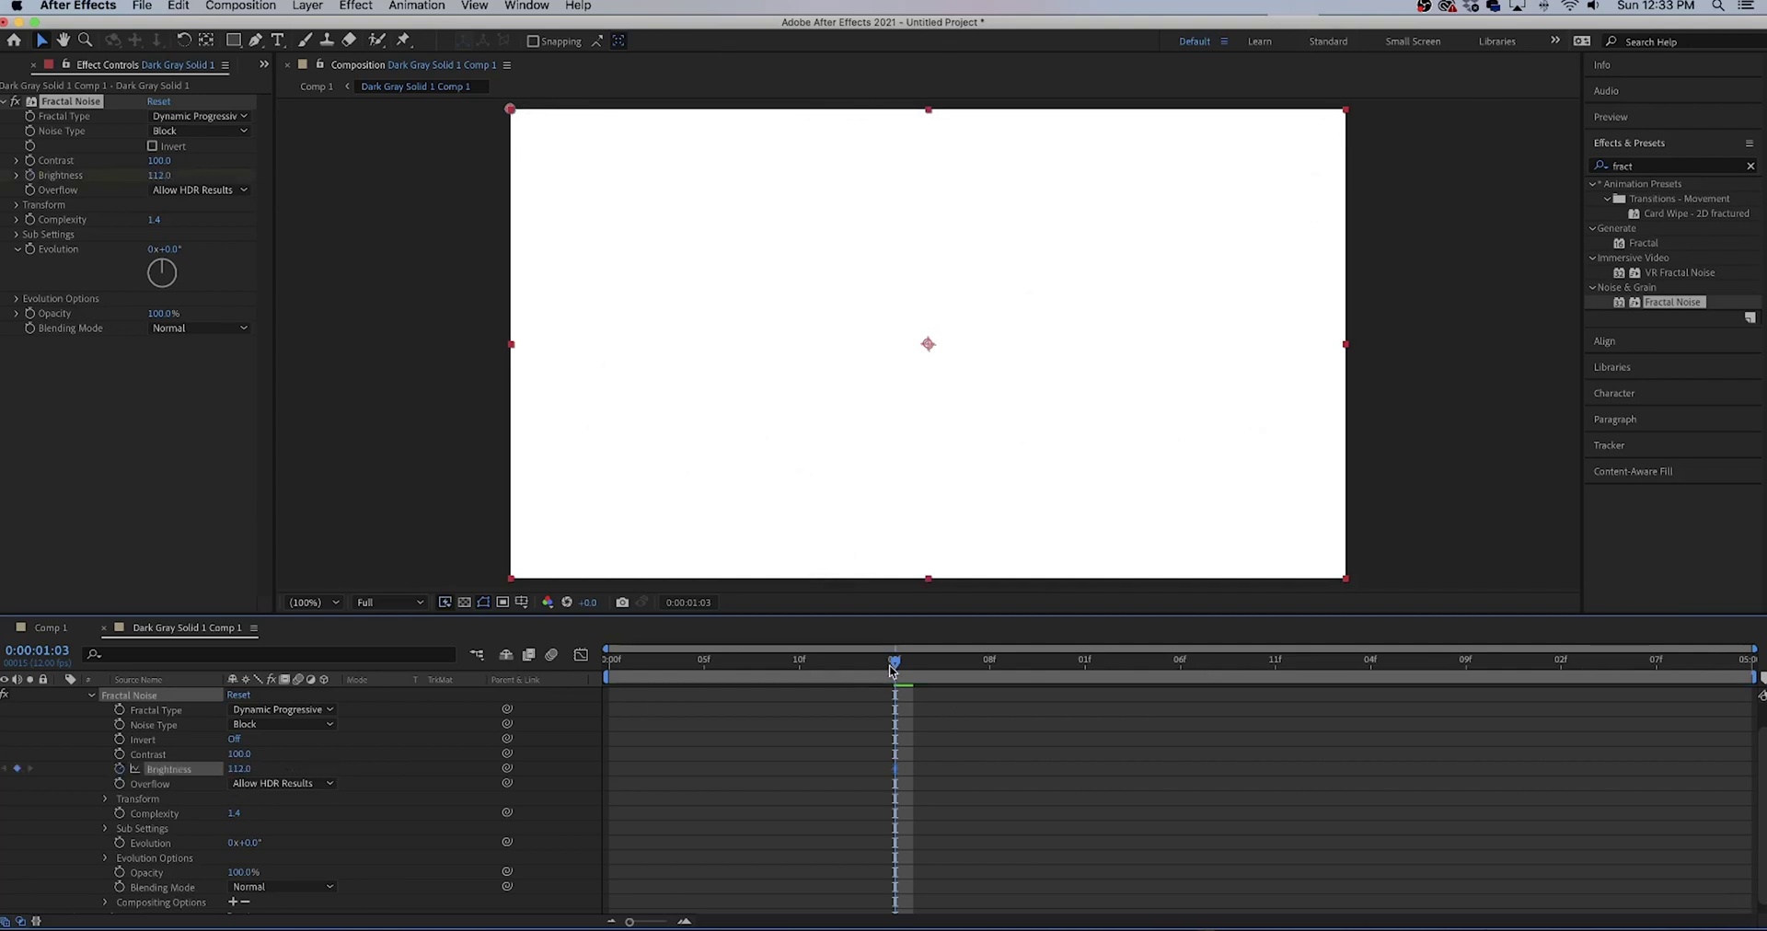
pyautogui.moveTo(902, 670); pyautogui.dragTo(609, 667)
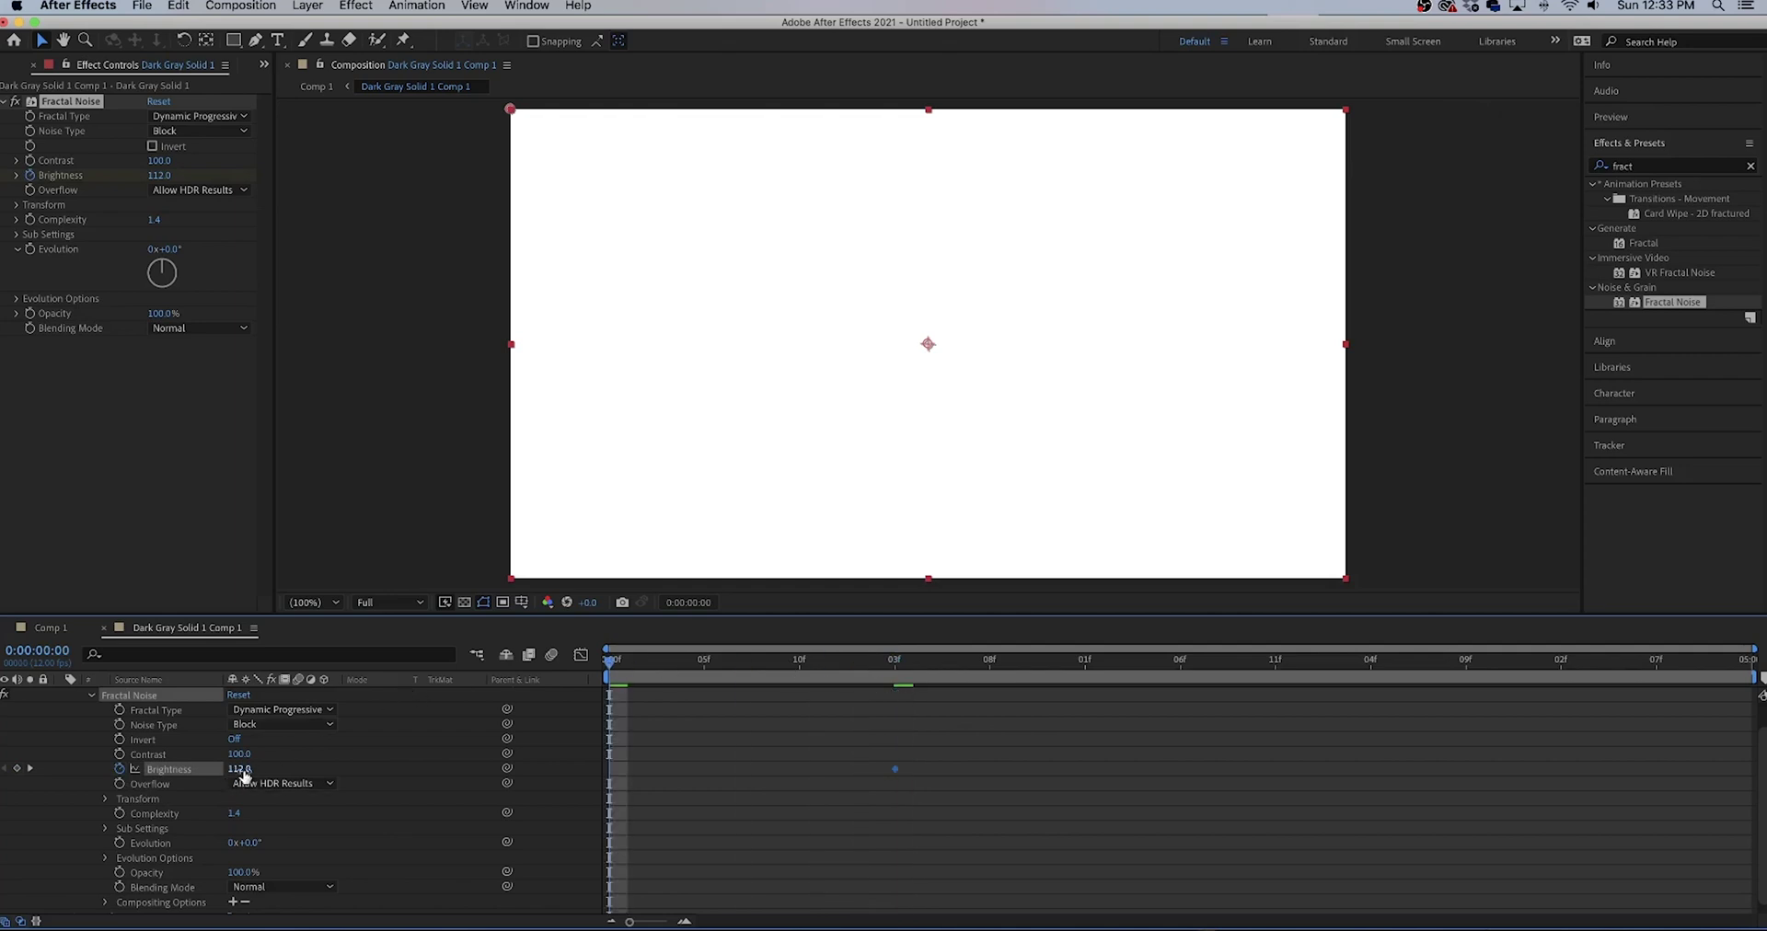
pyautogui.moveTo(238, 768); pyautogui.dragTo(28, 770)
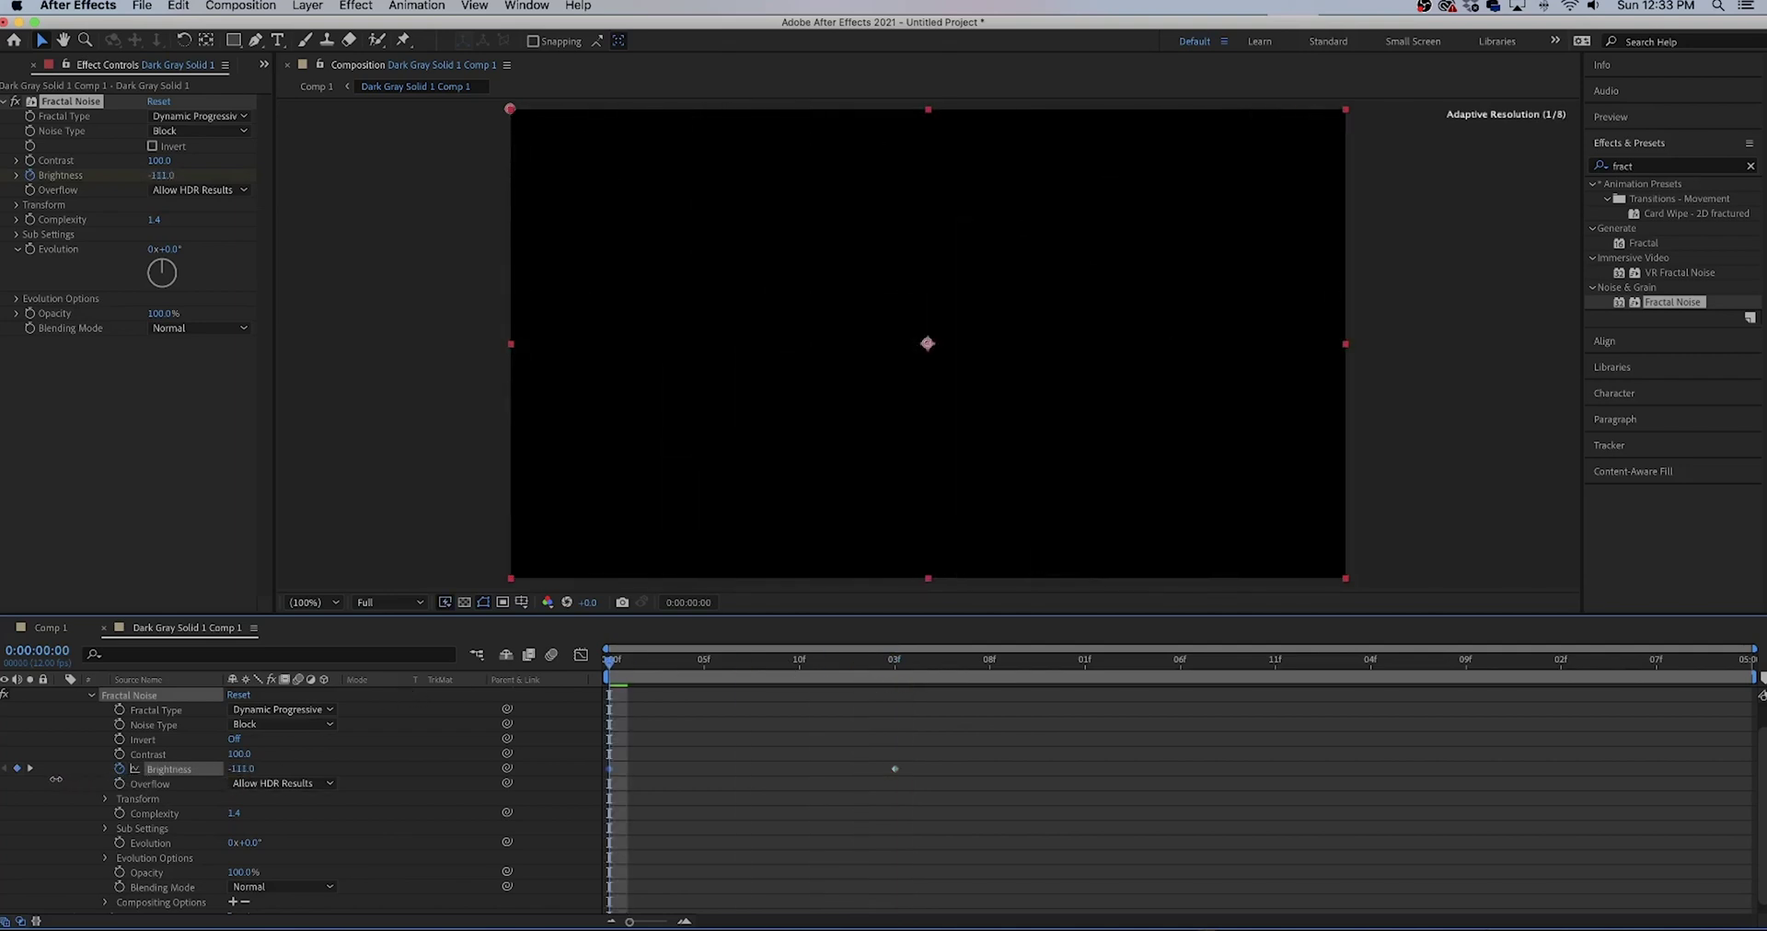
pyautogui.moveTo(609, 661); pyautogui.dragTo(1466, 658)
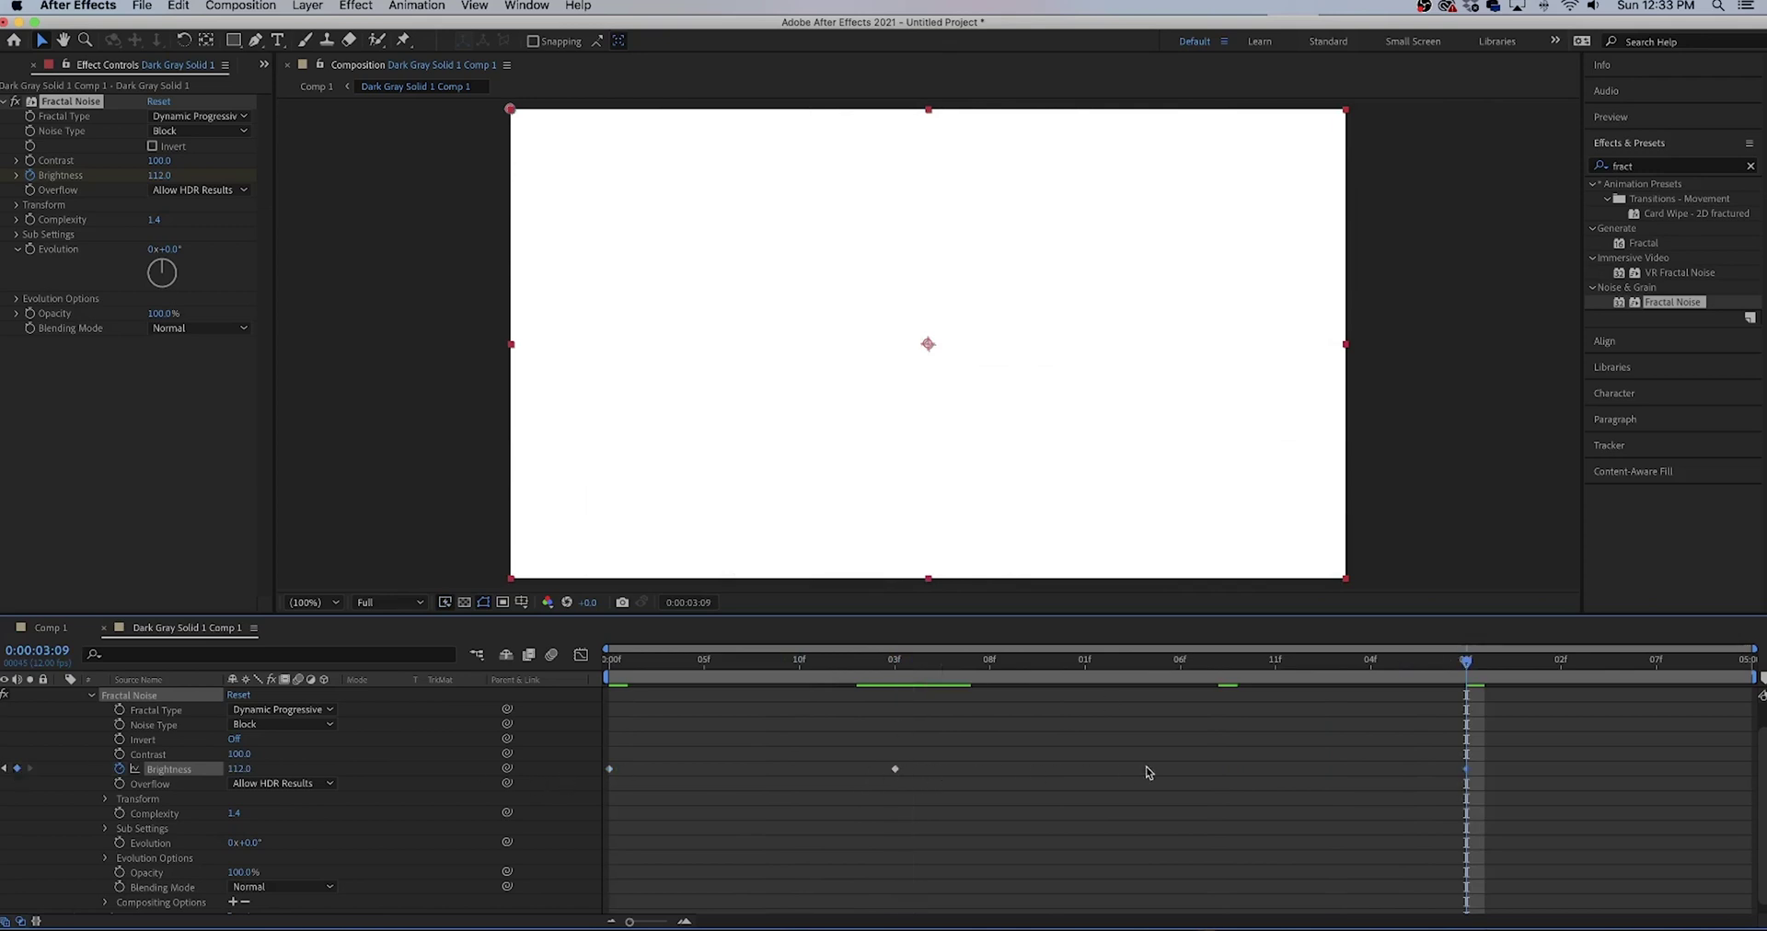
pyautogui.moveTo(1475, 671); pyautogui.dragTo(1730, 673)
pyautogui.moveTo(239, 768); pyautogui.dragTo(53, 771)
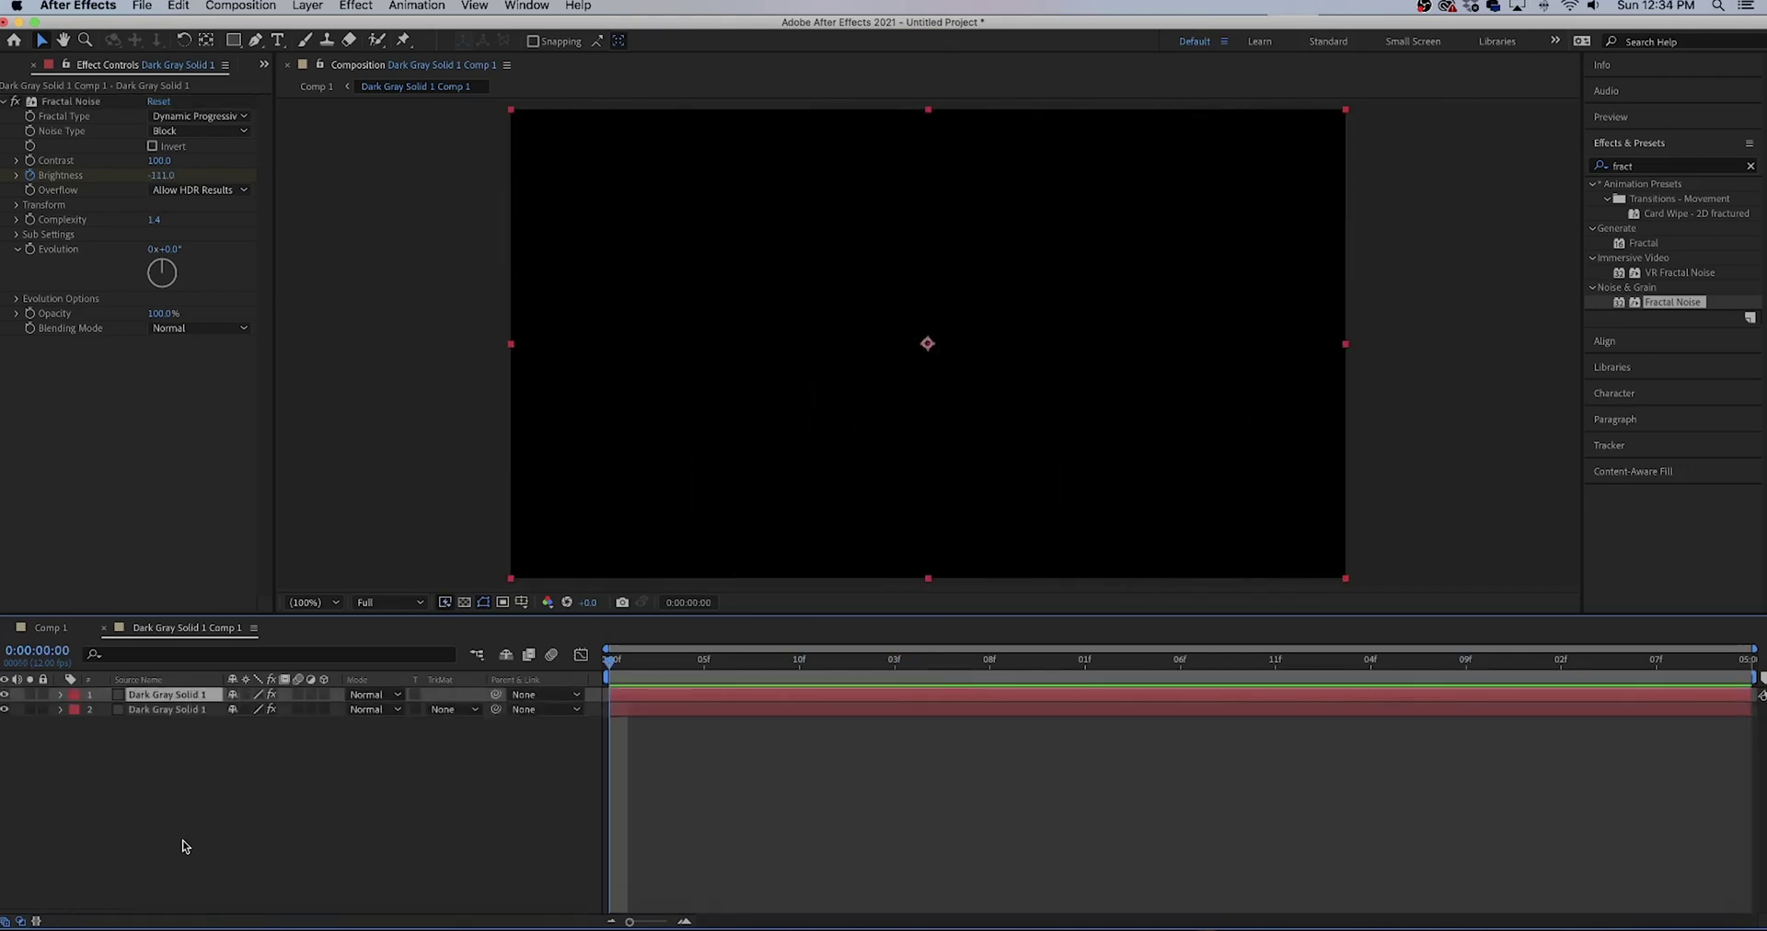
# Remove the top noise layer's Brightness keyframes, leaving it steady at -51.5
pyautogui.click(60, 694)
pyautogui.moveTo(609, 661); pyautogui.dragTo(693, 673)
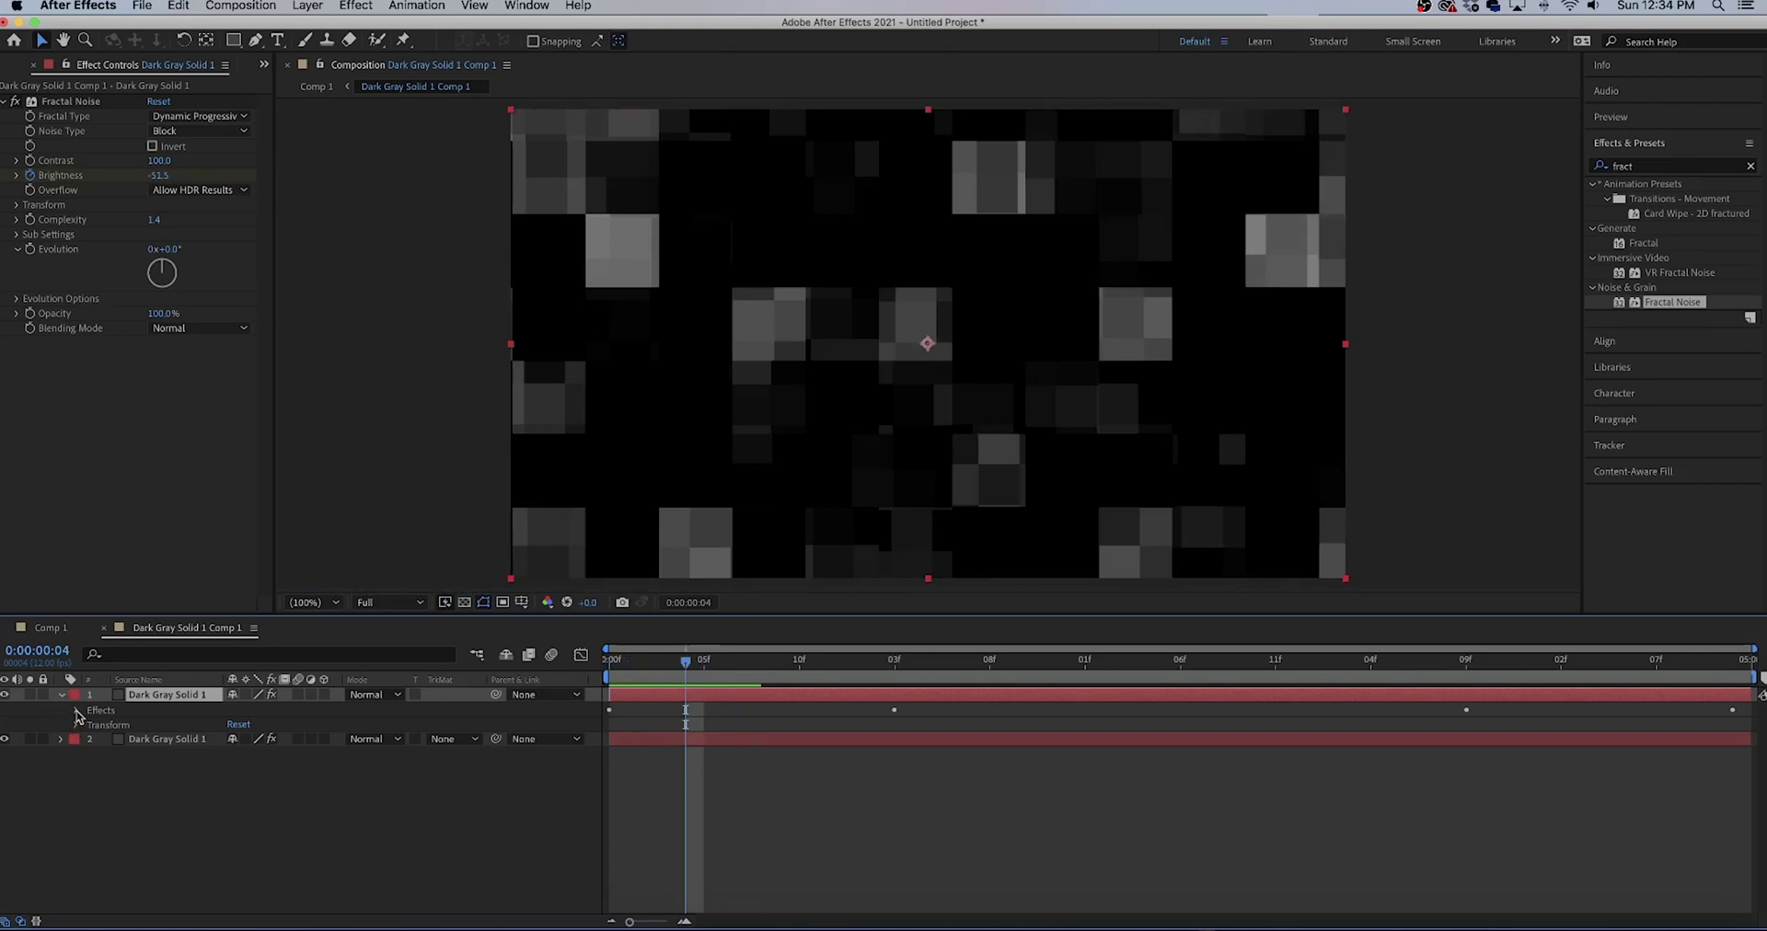
pyautogui.click(78, 711)
pyautogui.click(90, 725)
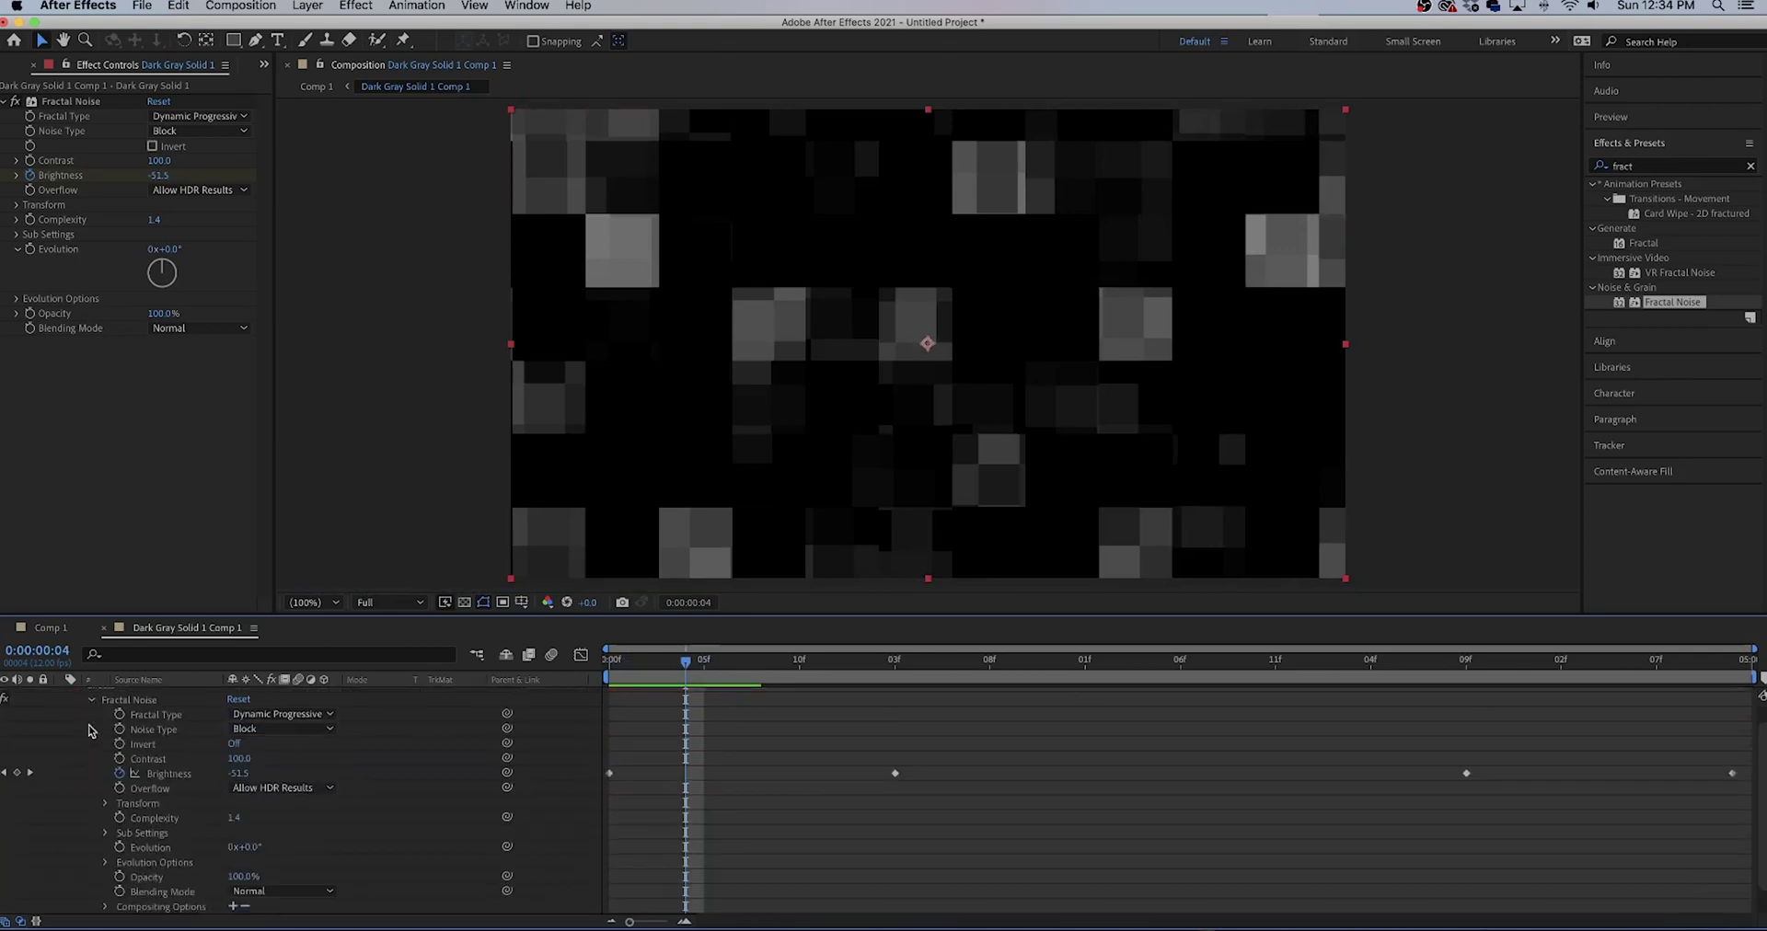
pyautogui.click(118, 773)
pyautogui.press('space')
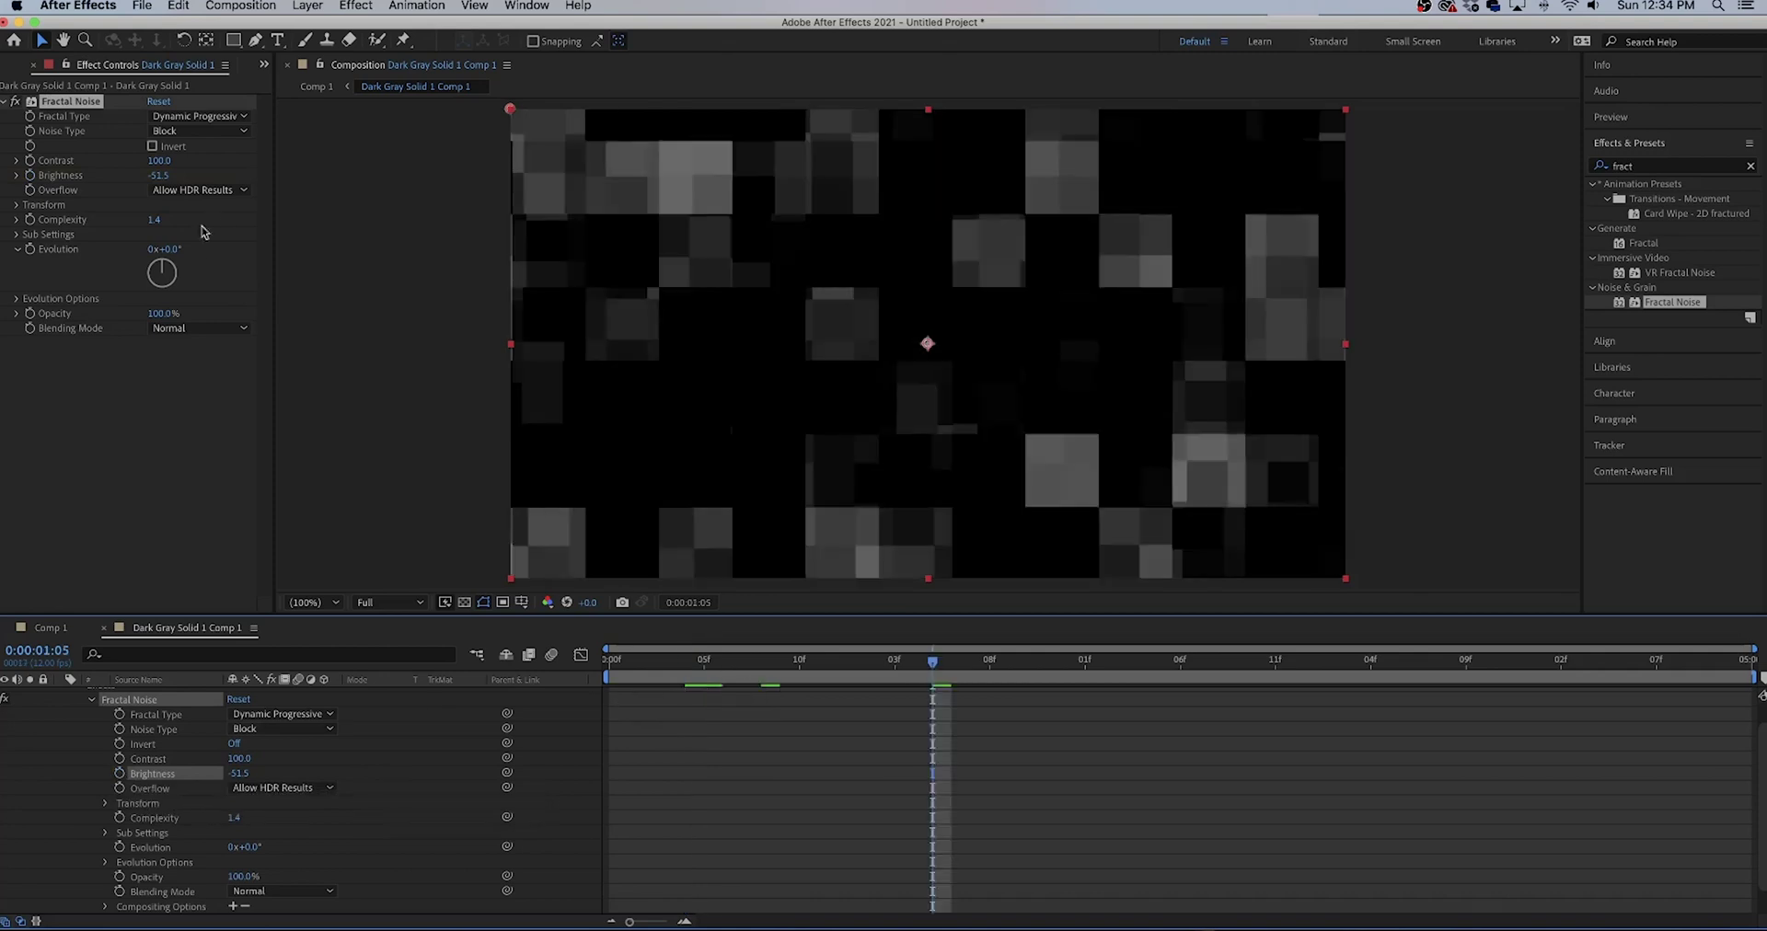
# Advance Evolution to 1x+183° and enlarge the noise Scale to 629
pyautogui.moveTo(174, 252); pyautogui.dragTo(677, 245)
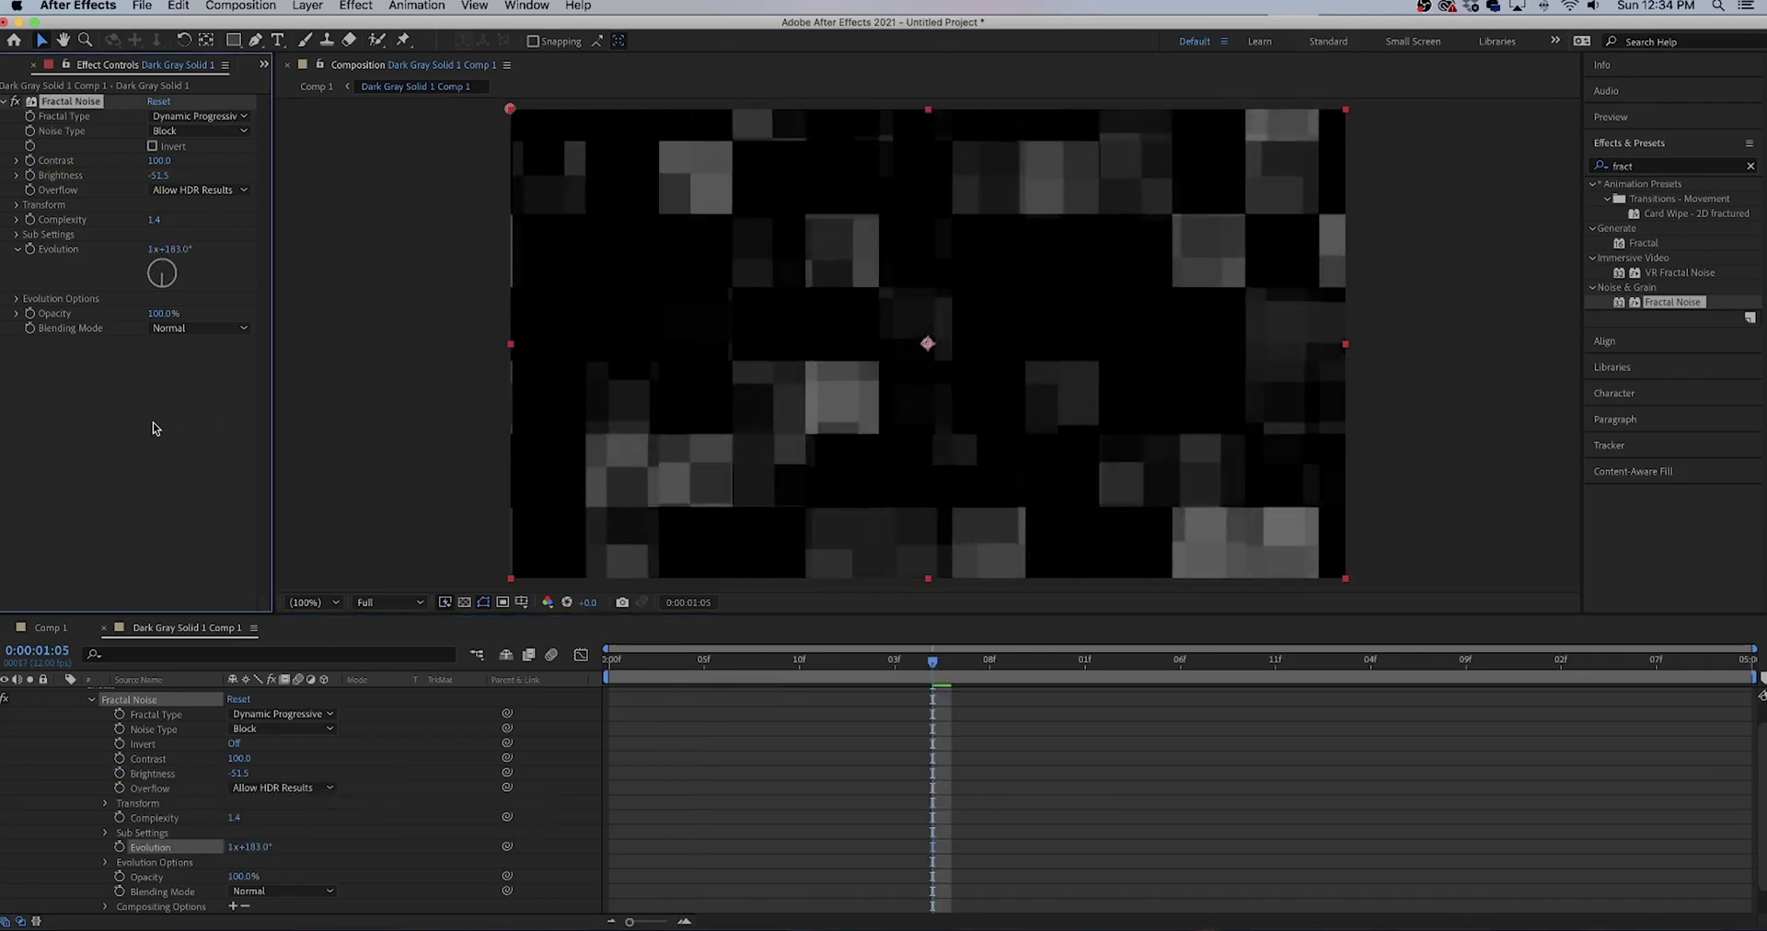
pyautogui.click(17, 204)
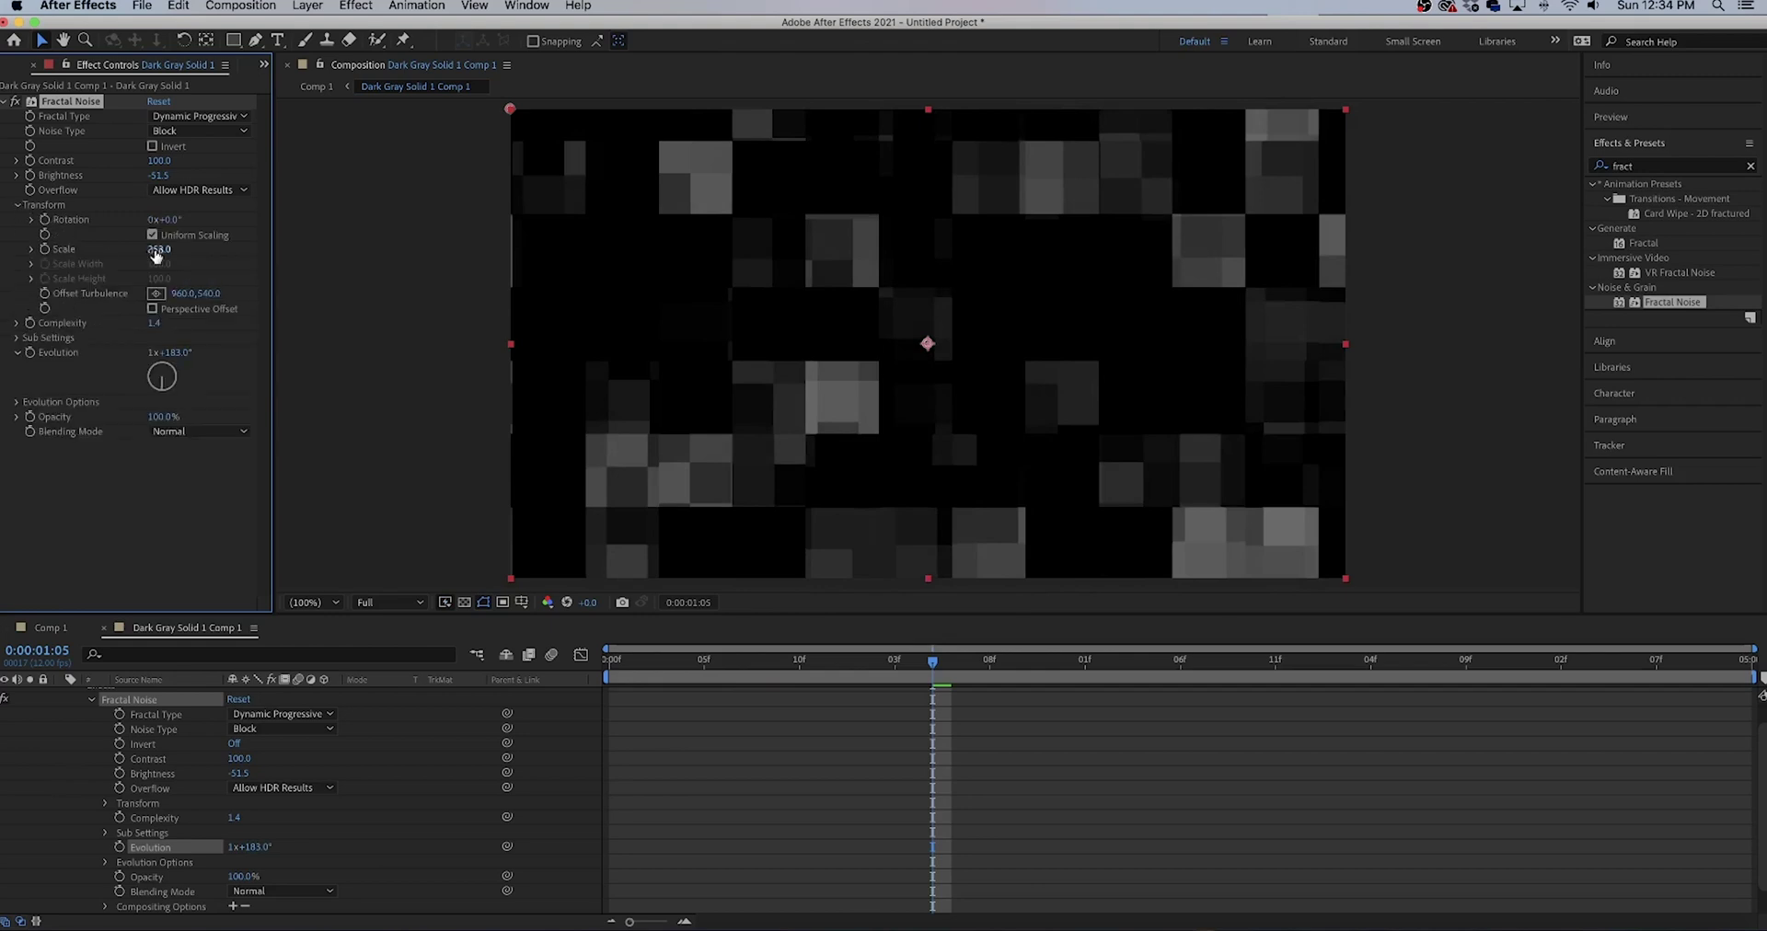
pyautogui.moveTo(150, 250); pyautogui.dragTo(446, 219)
pyautogui.click(1750, 165)
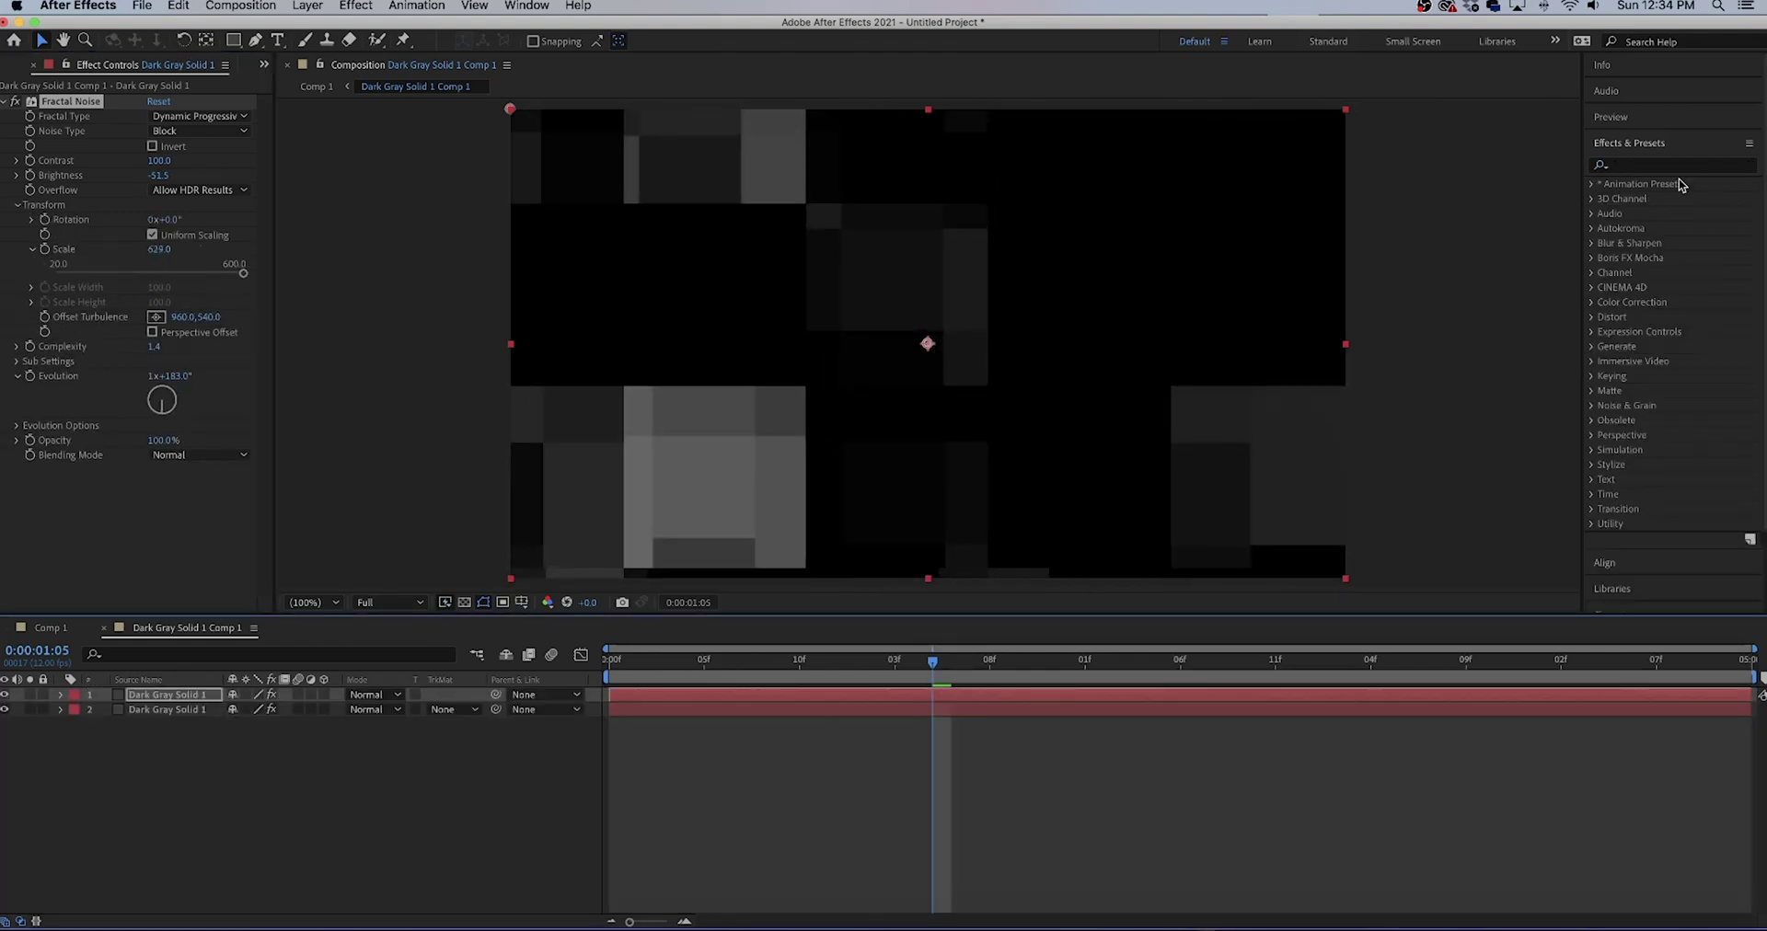
# Apply Luma Key to the noise layer and raise its Threshold to 90
pyautogui.write('luma')
pyautogui.doubleClick(1650, 199)
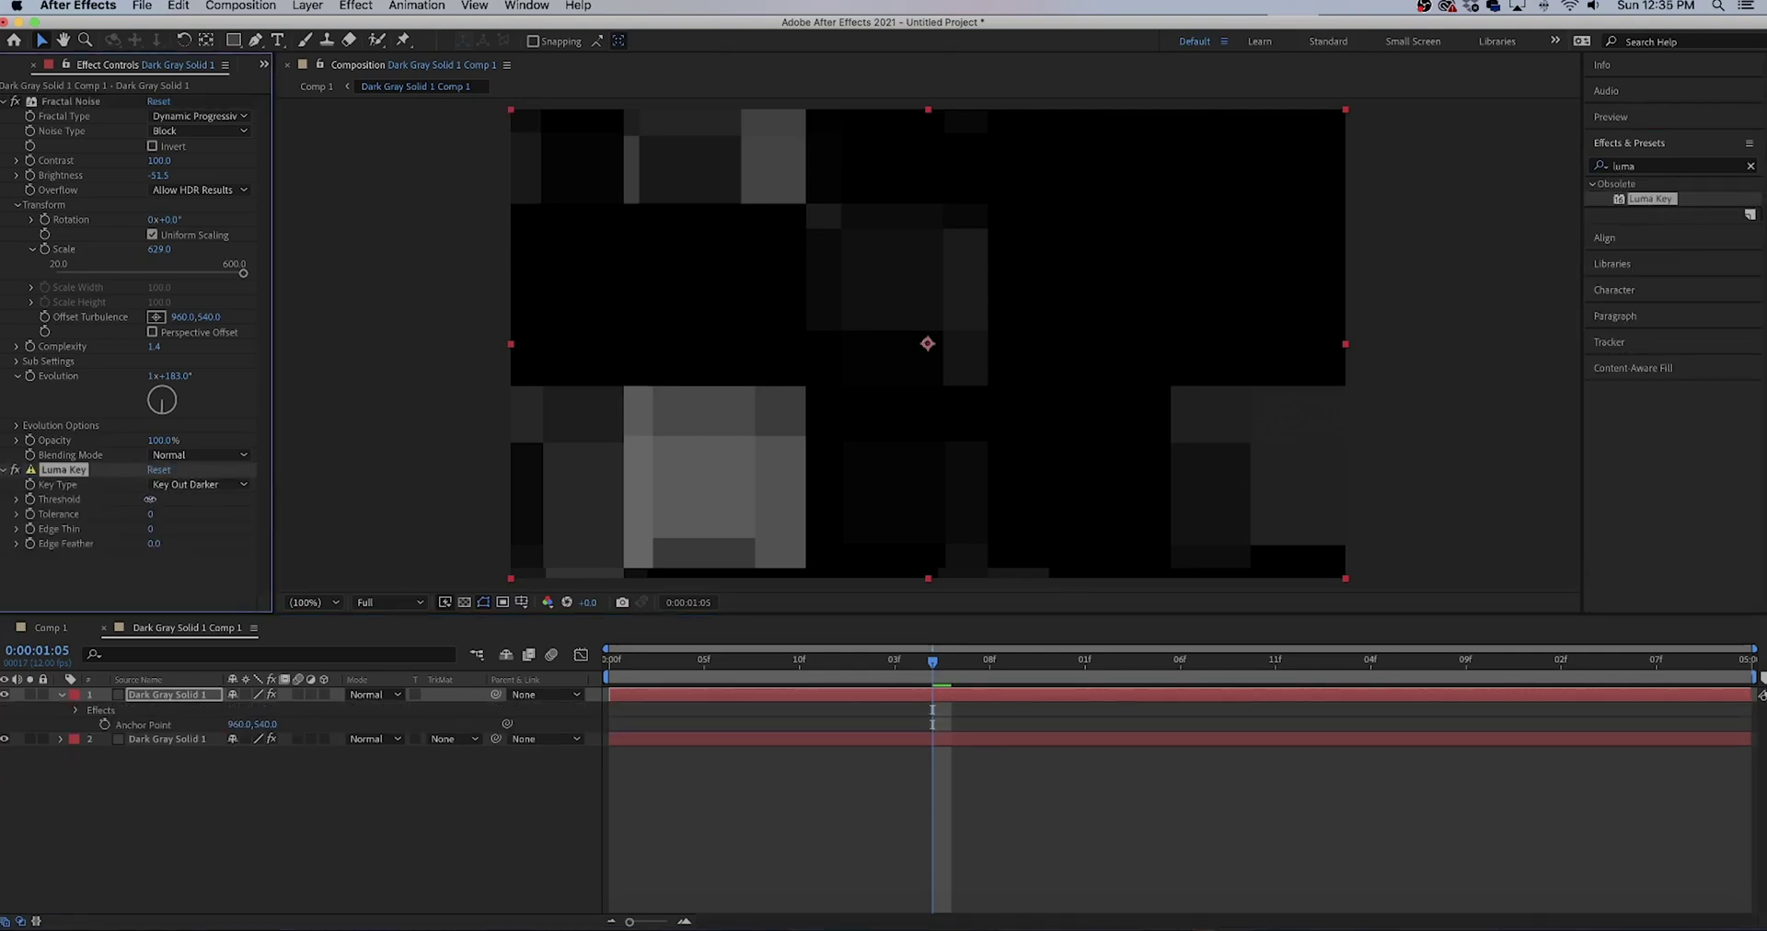
pyautogui.moveTo(150, 499); pyautogui.dragTo(180, 499)
pyautogui.press('space')
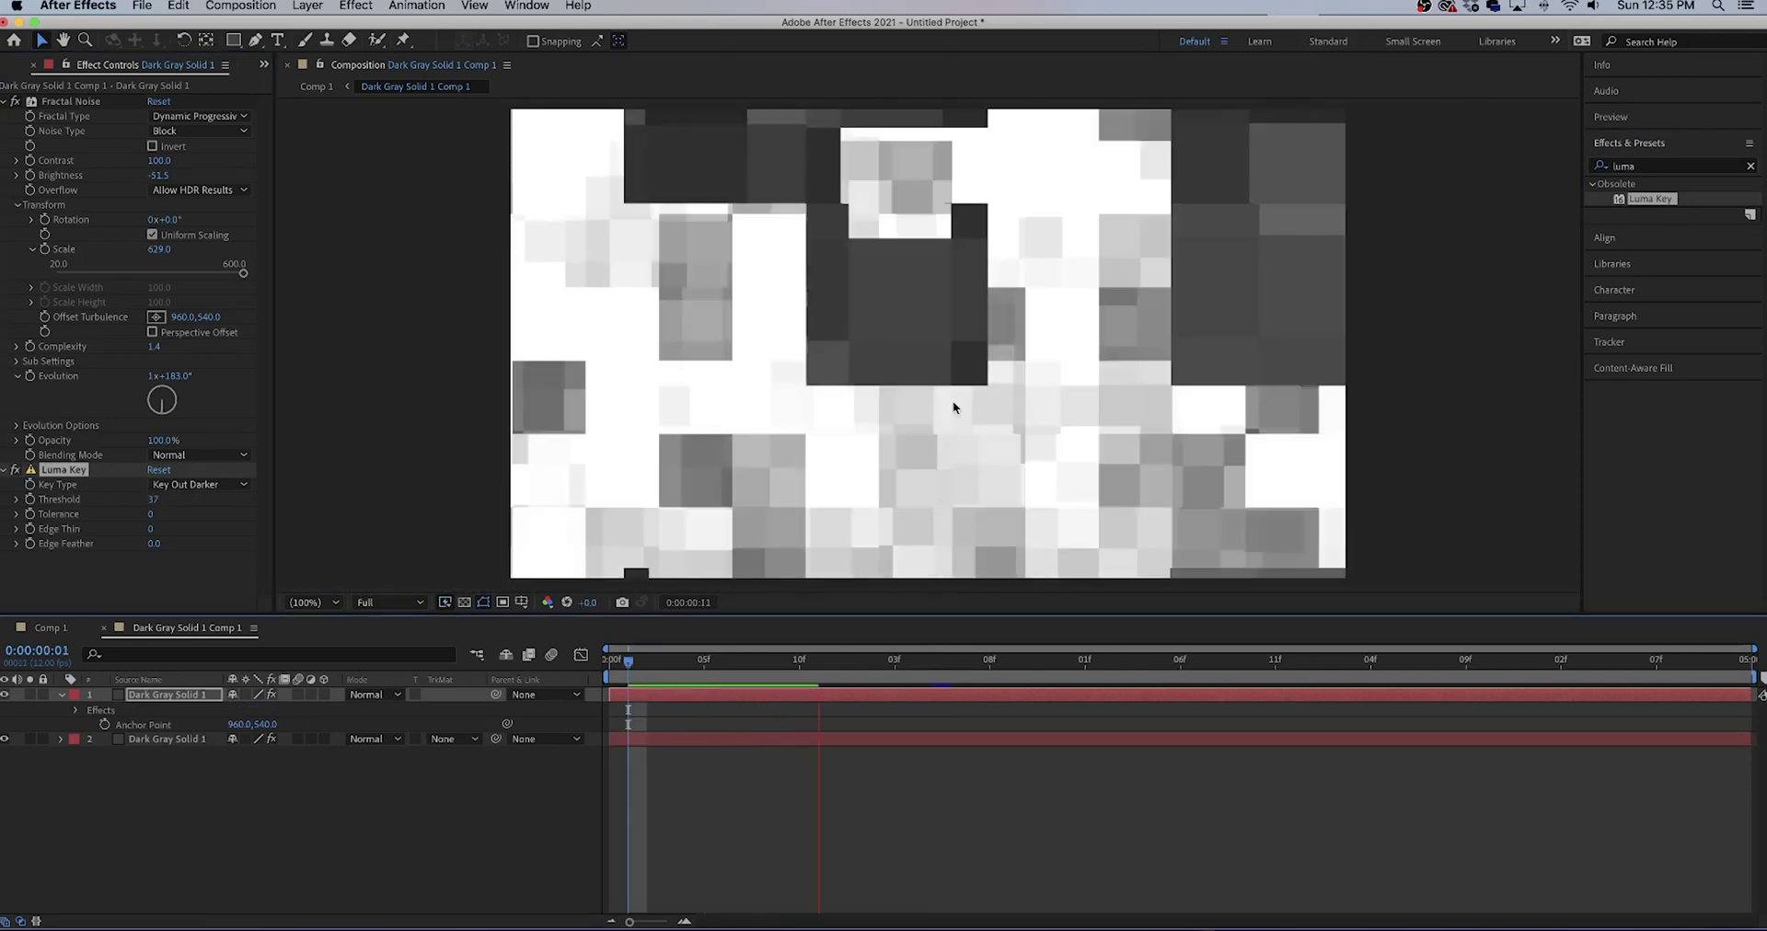
pyautogui.press('space')
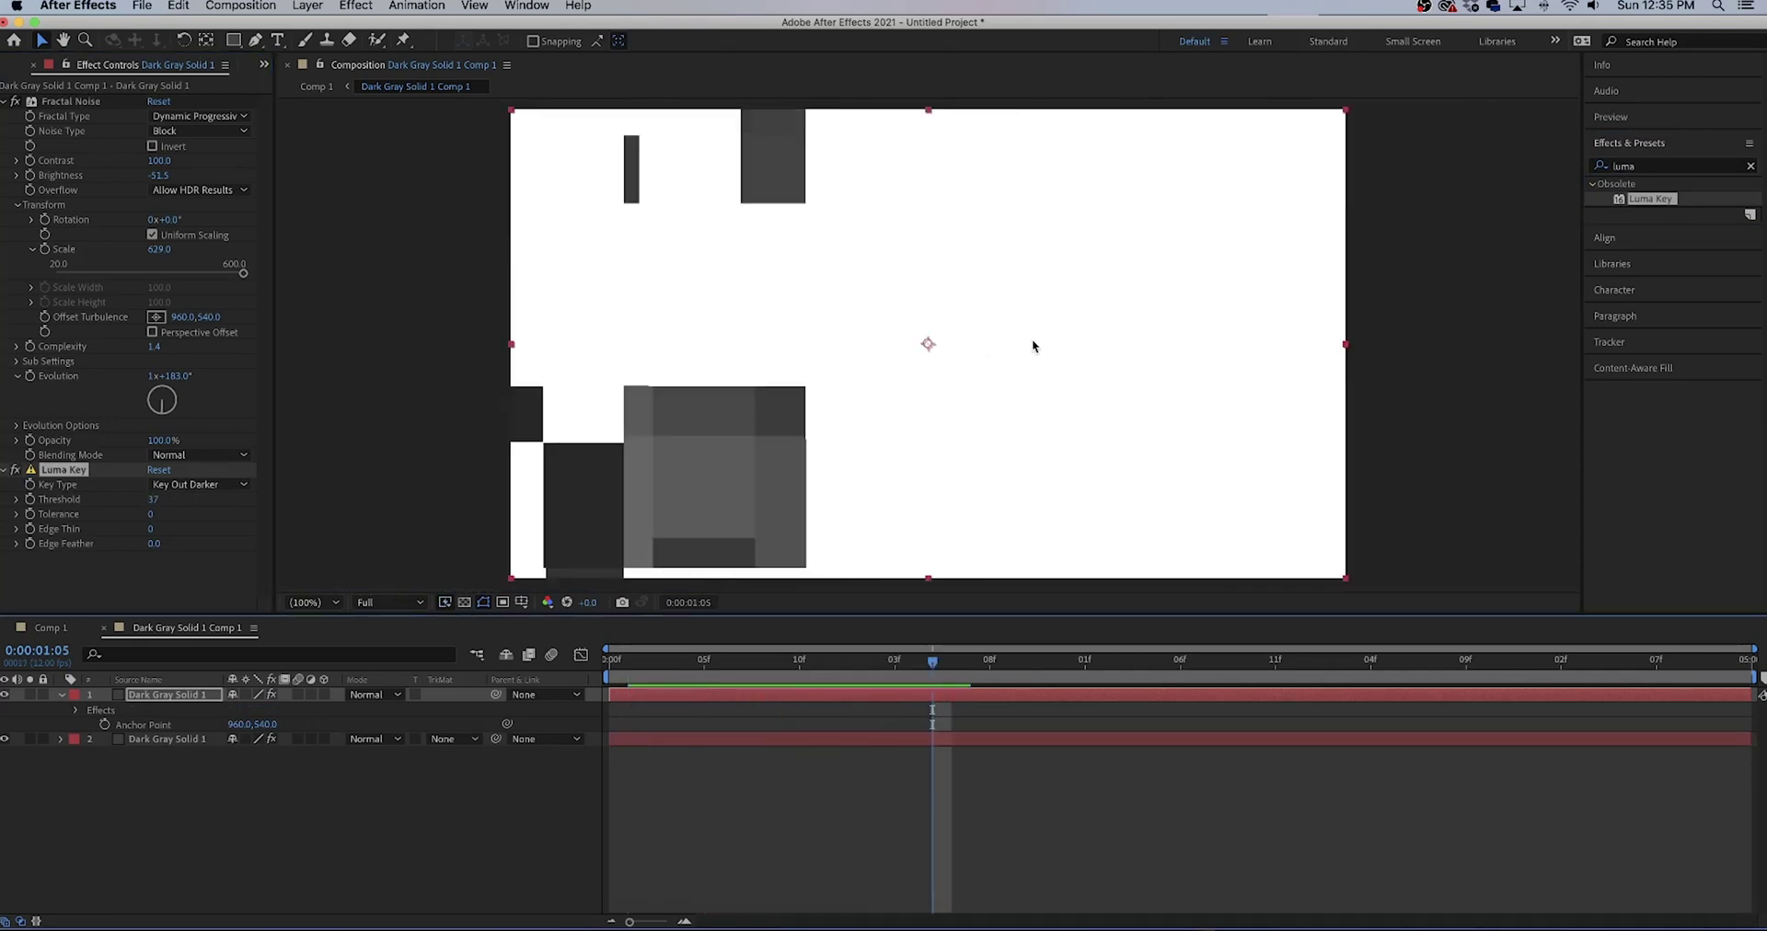
pyautogui.moveTo(153, 504); pyautogui.dragTo(199, 500)
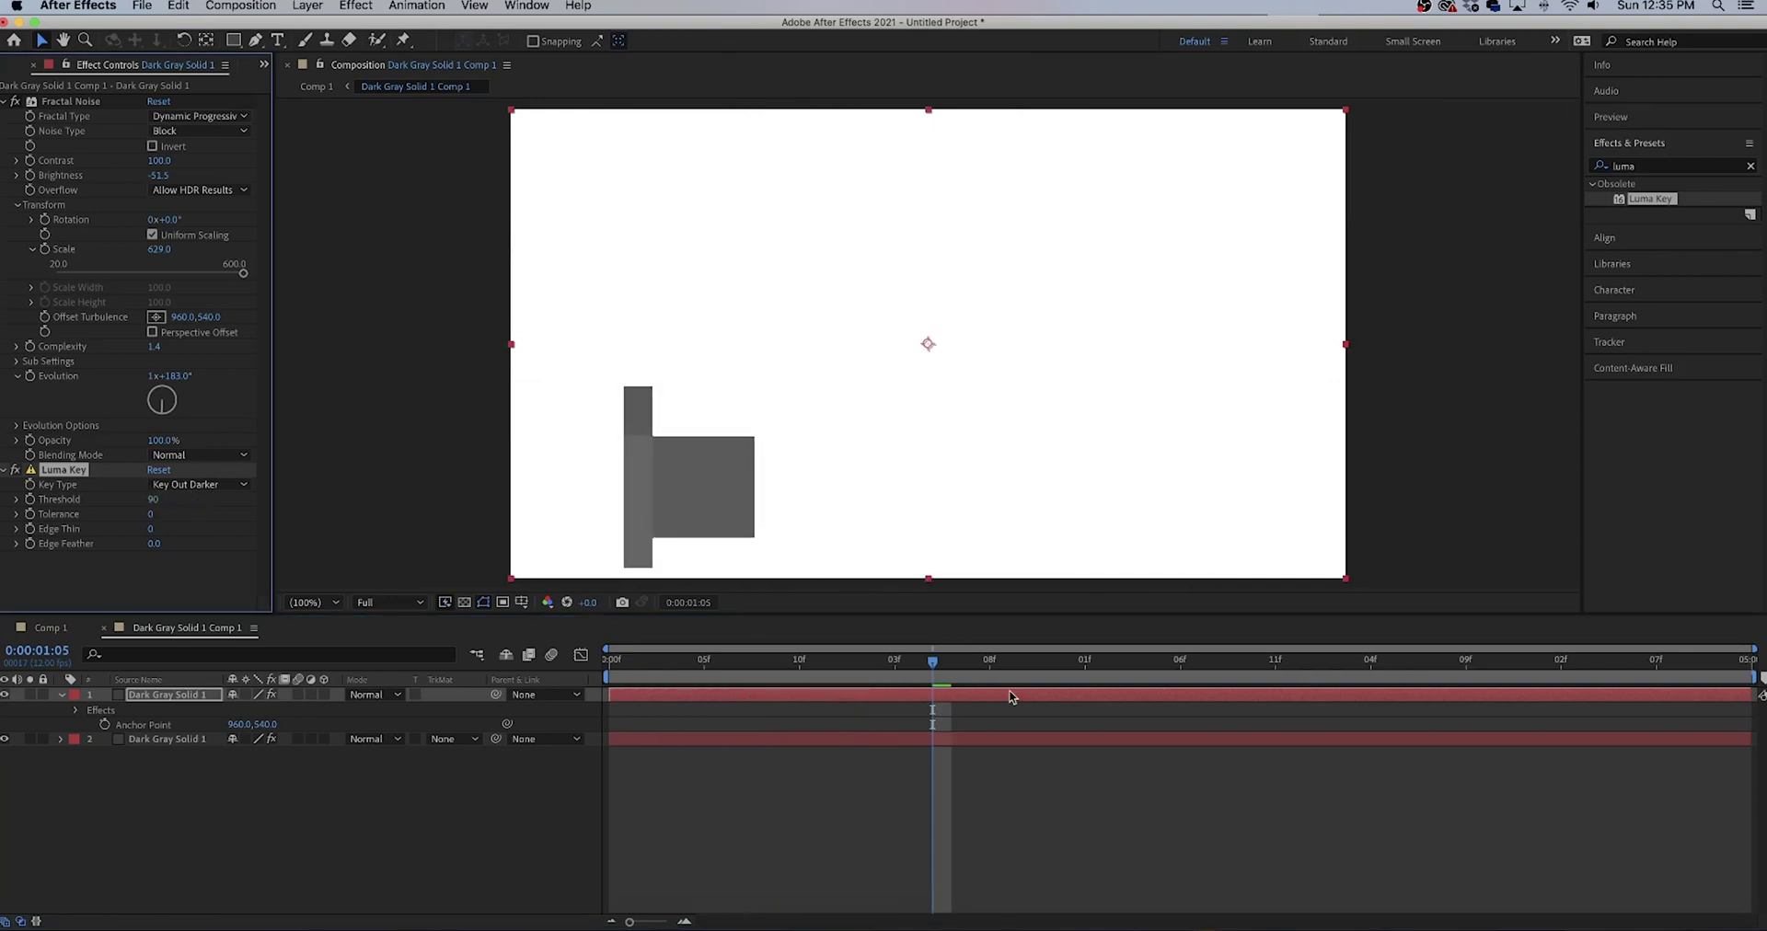
# In Comp 1, set the TEXT layer's track matte to Luma Matte using the noise comp
pyautogui.click(42, 627)
pyautogui.click(138, 778)
pyautogui.click(169, 711)
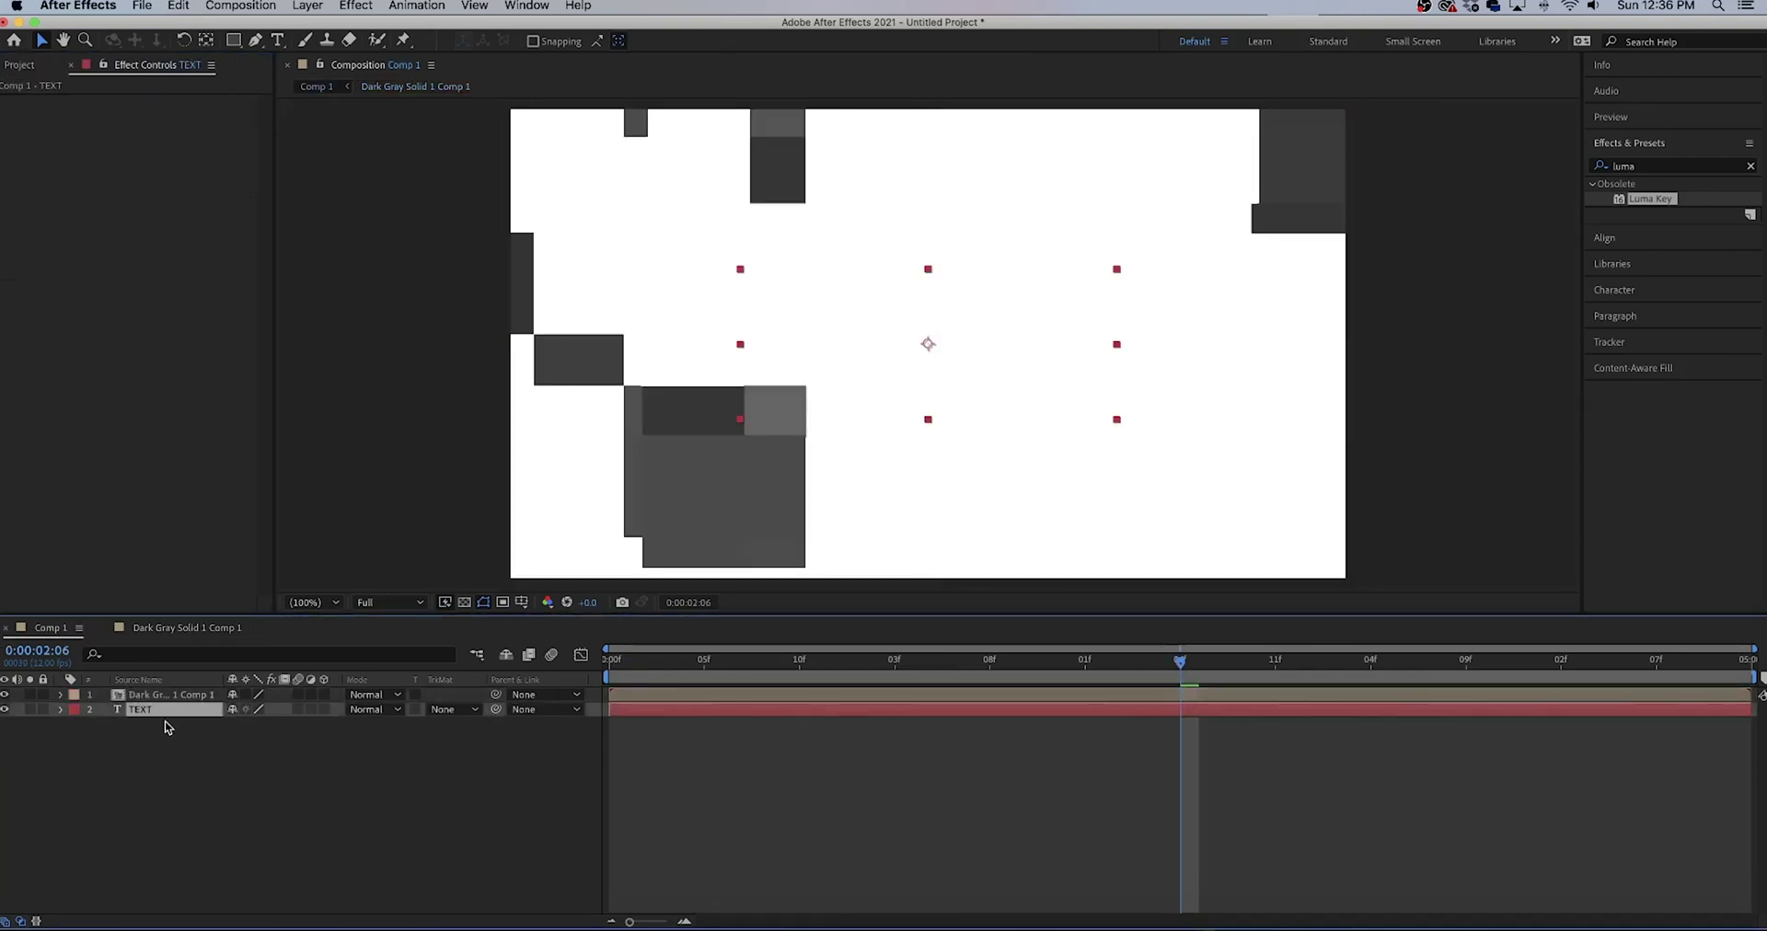
pyautogui.click(451, 710)
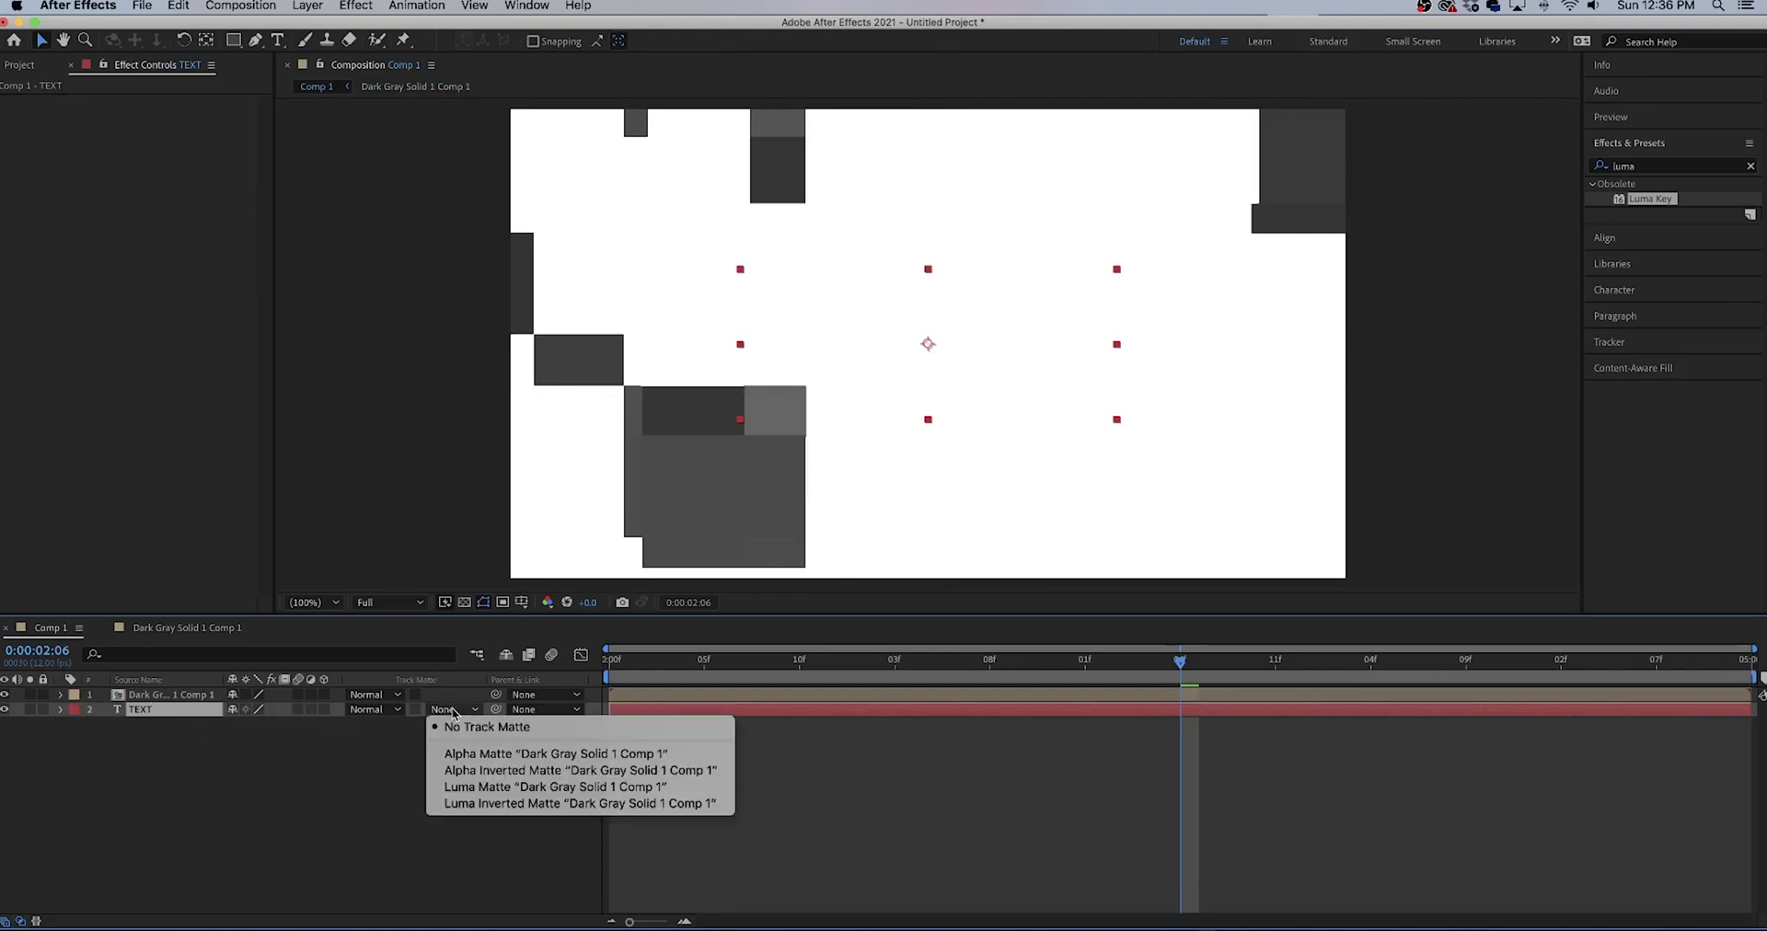
pyautogui.click(500, 786)
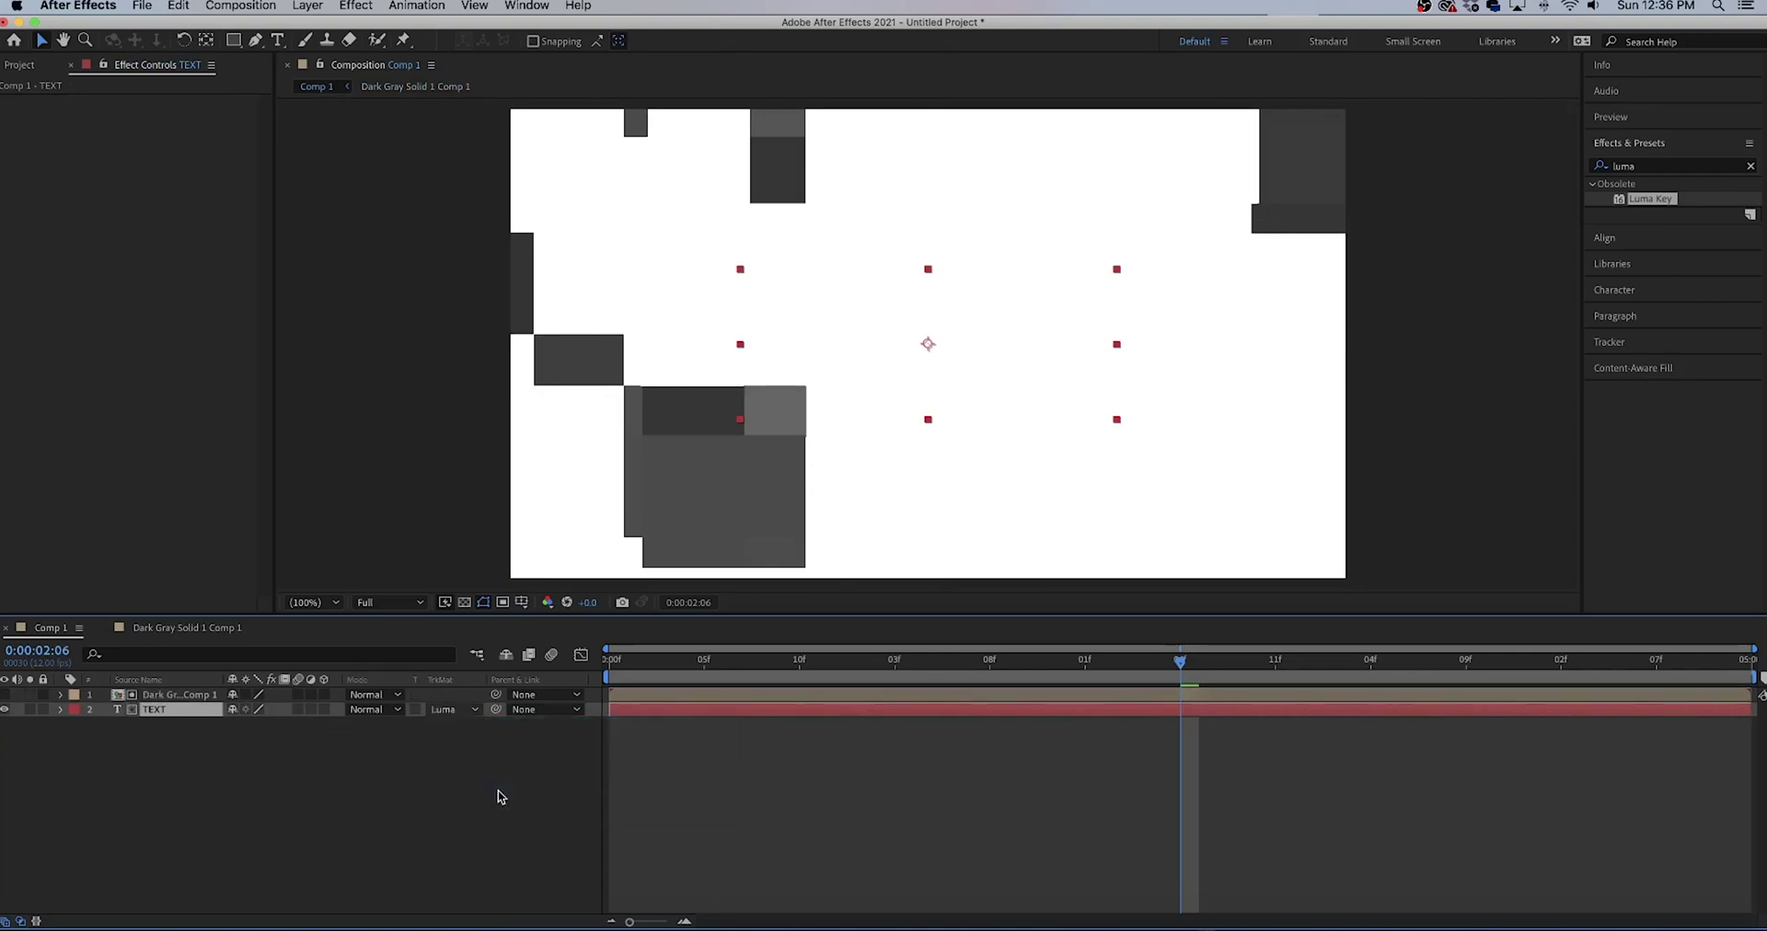
pyautogui.press('space')
pyautogui.press('space')
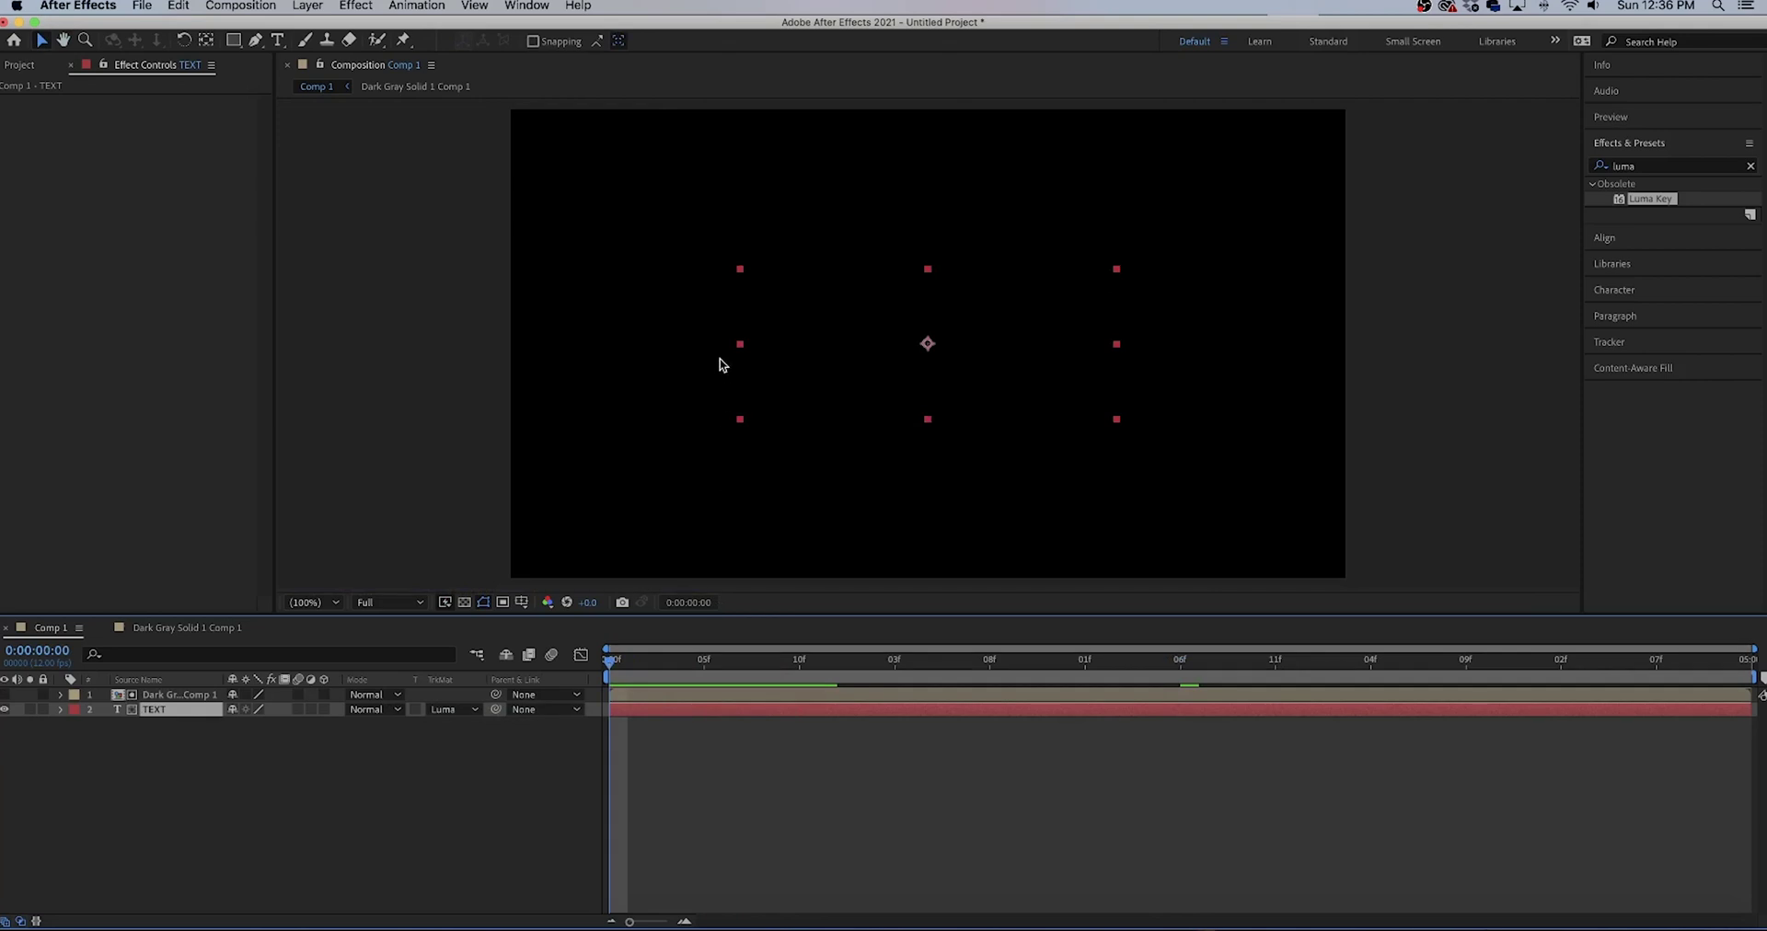
pyautogui.press('space')
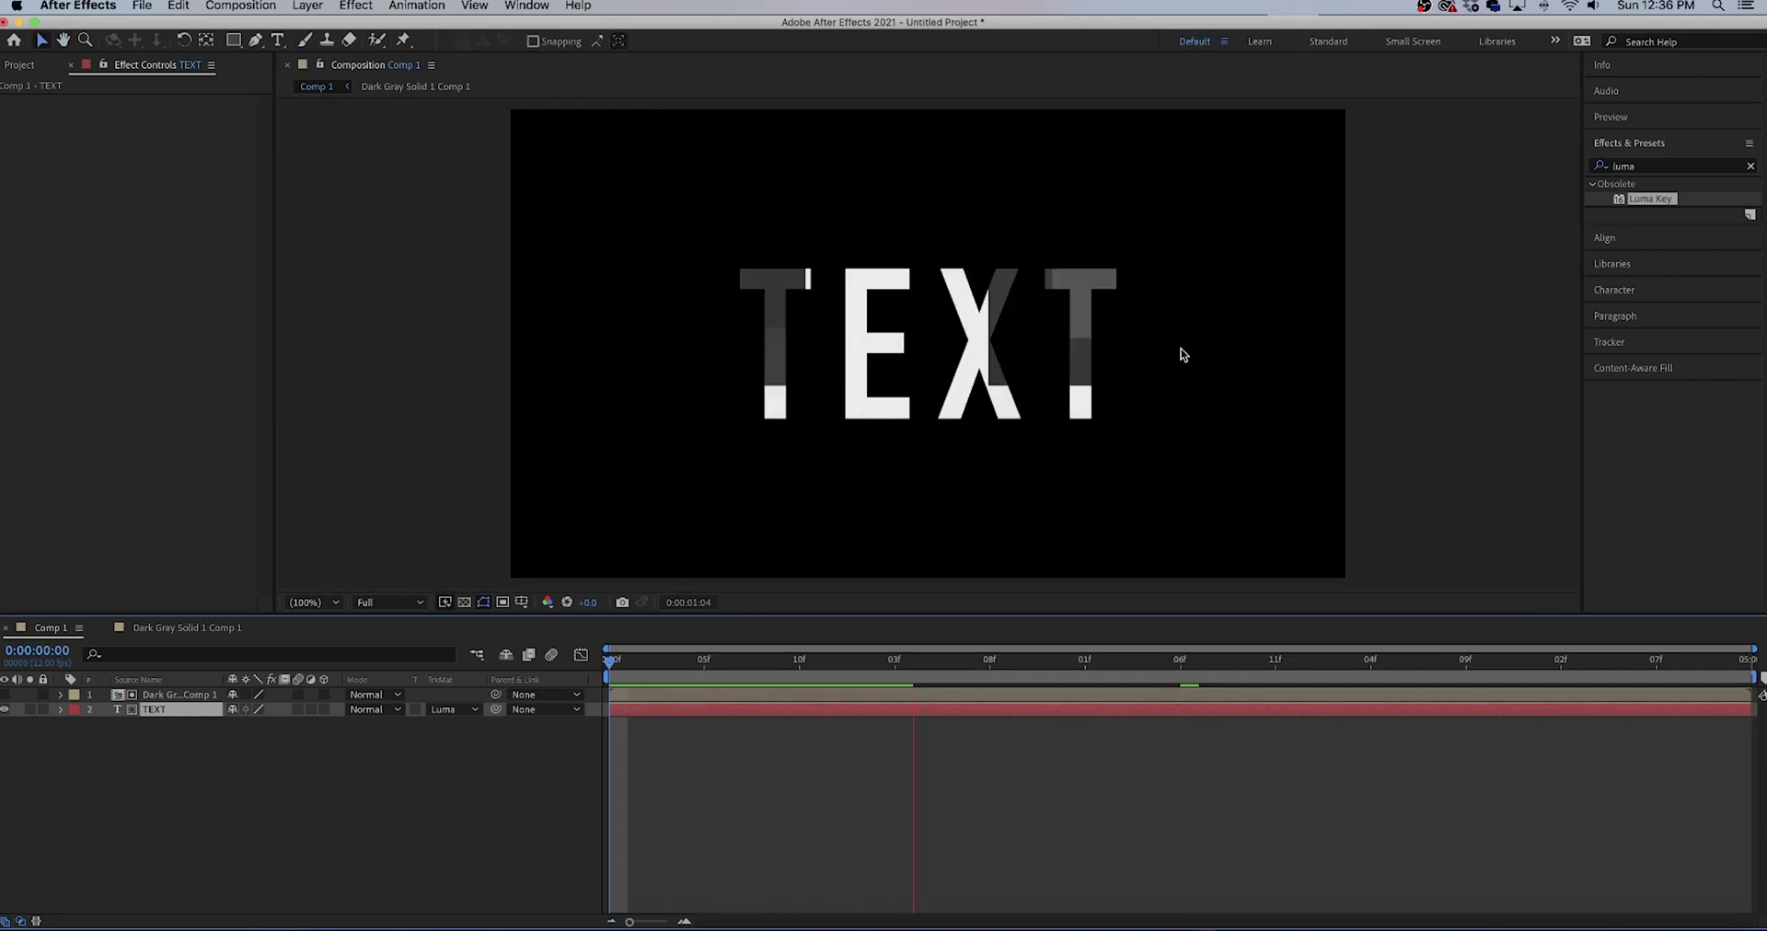
# Pre-compose both layers into Pre-comp 1 and duplicate the Pre-comp 1 layer
pyautogui.moveTo(129, 808); pyautogui.dragTo(221, 656)
pyautogui.rightClick(199, 705)
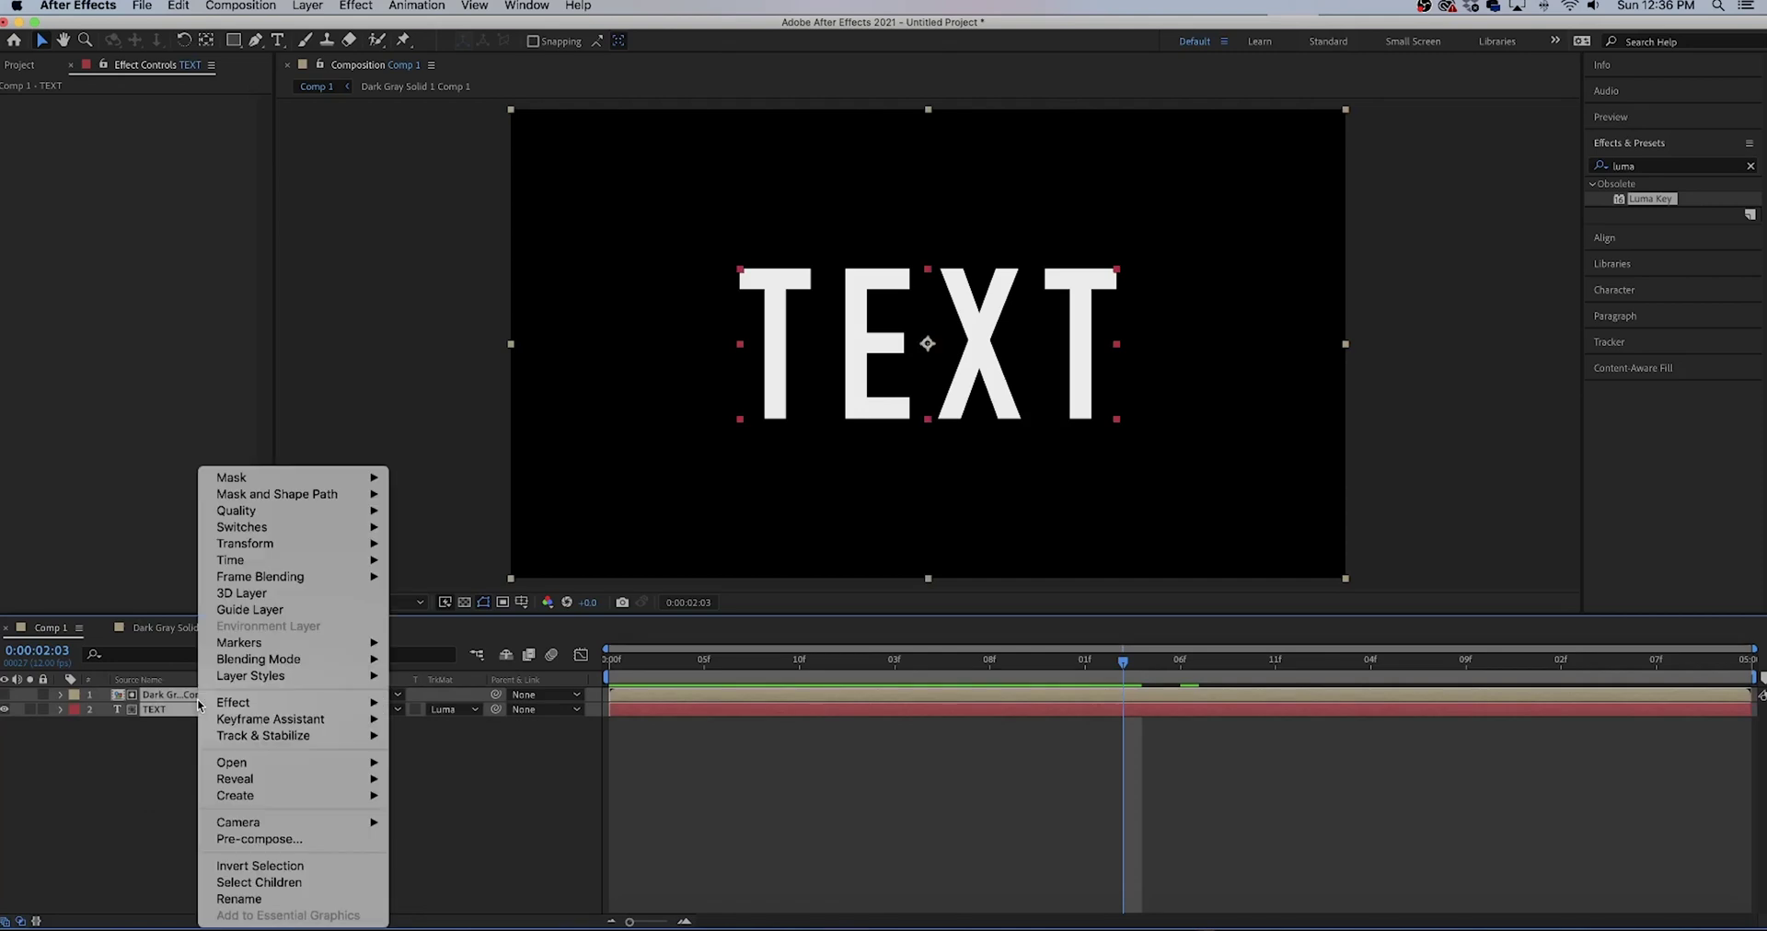
pyautogui.click(248, 839)
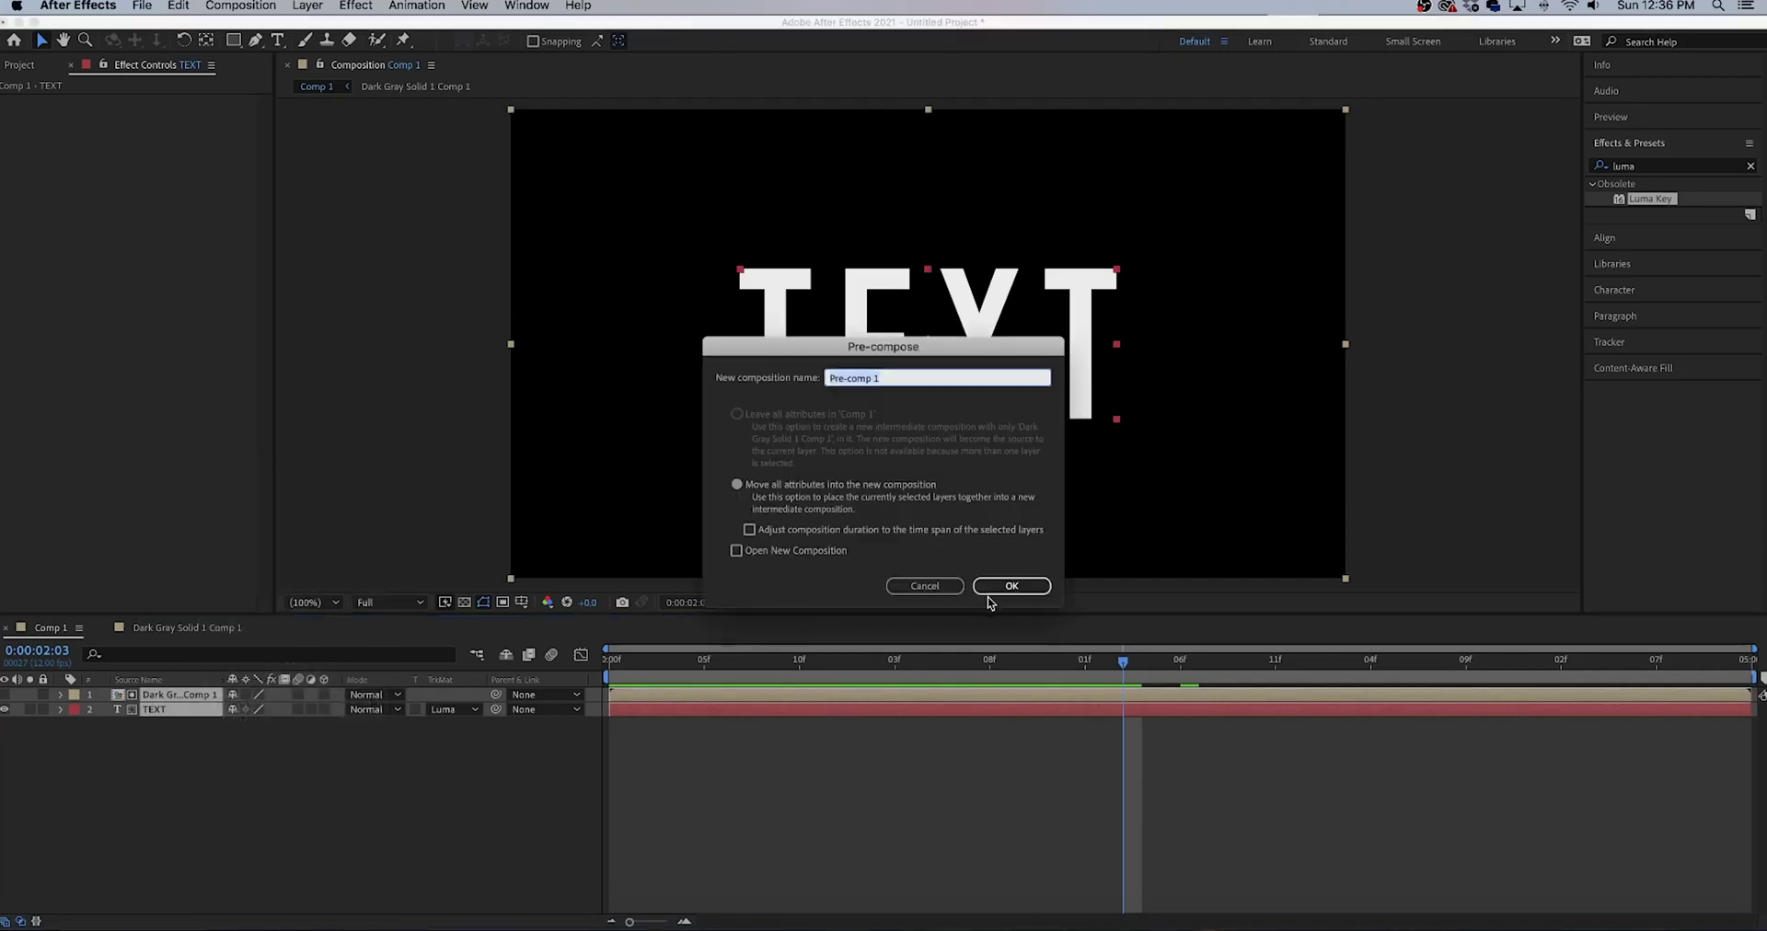
pyautogui.click(1011, 586)
pyautogui.press('super+d')
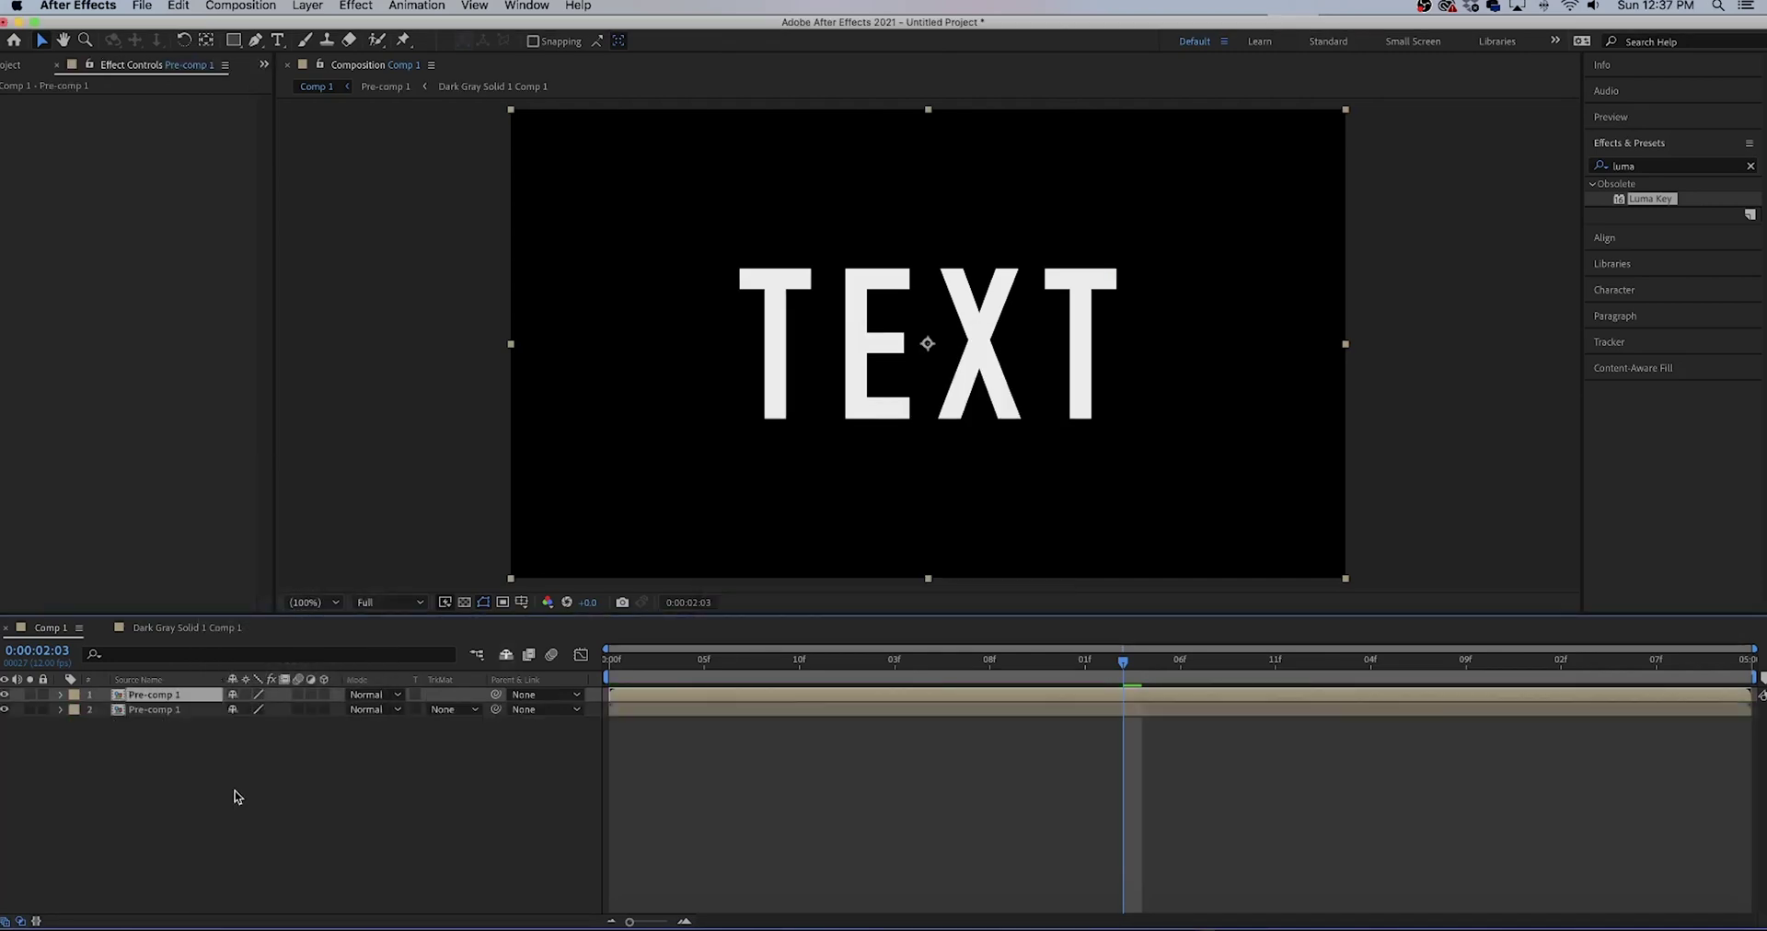
# Apply Gaussian Blur to the top Pre-comp 1 layer
pyautogui.click(1750, 166)
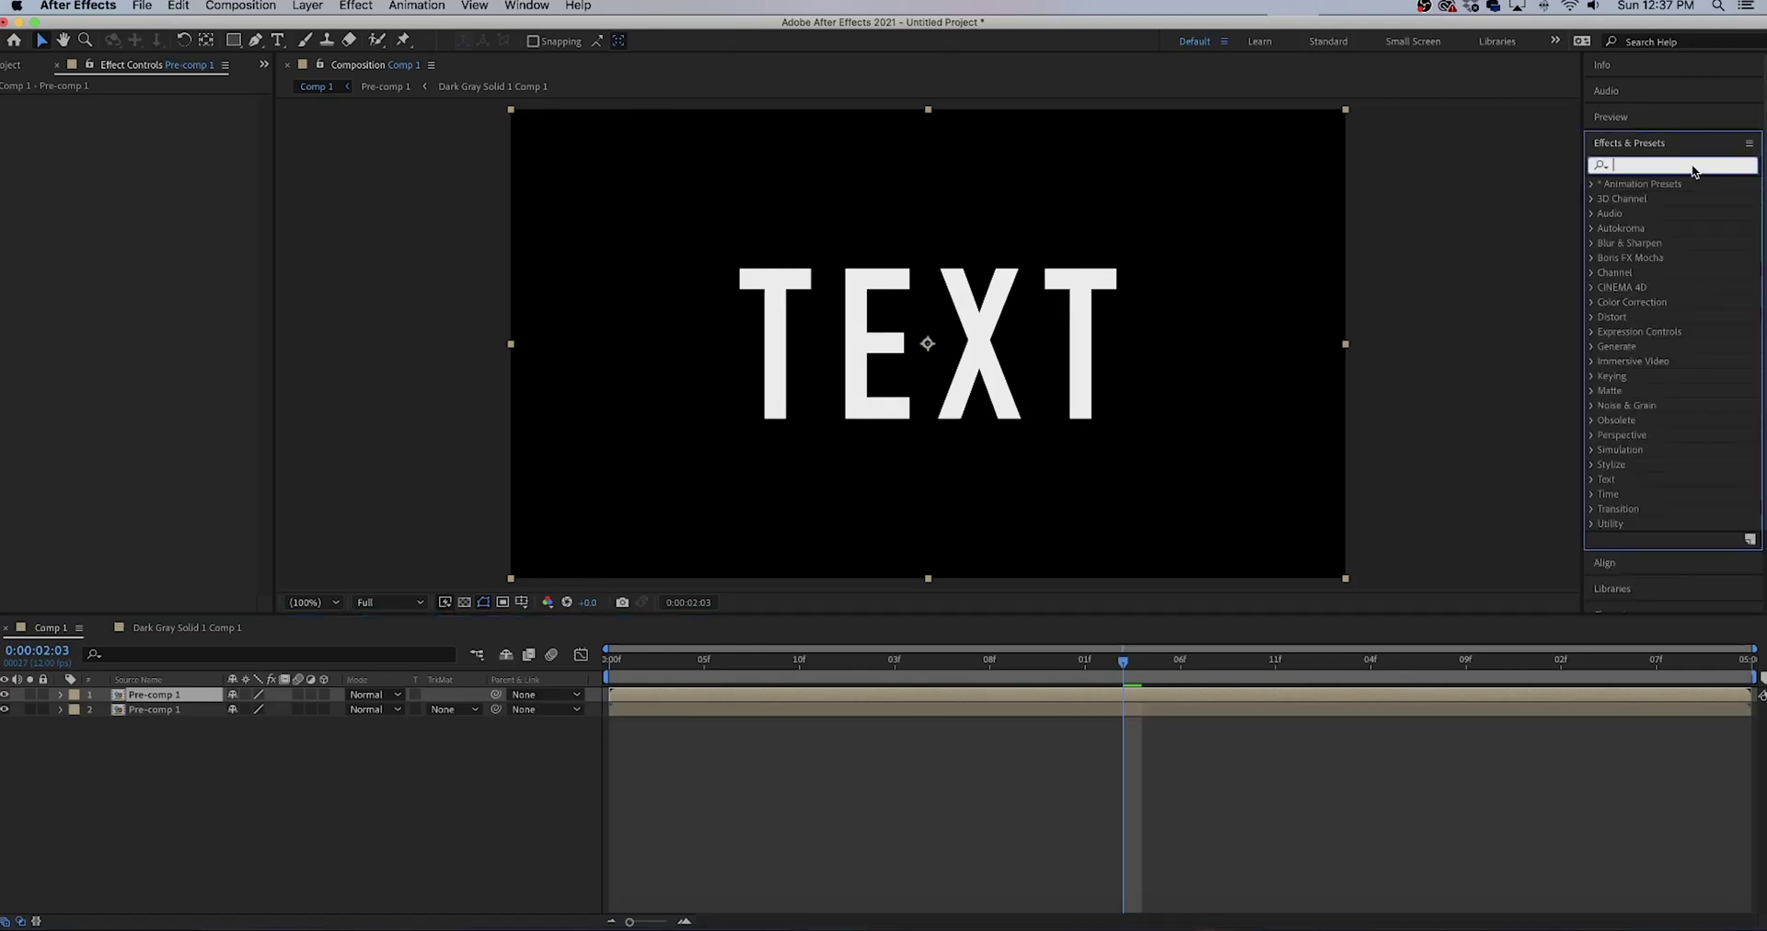
pyautogui.write('blur')
pyautogui.doubleClick(1678, 257)
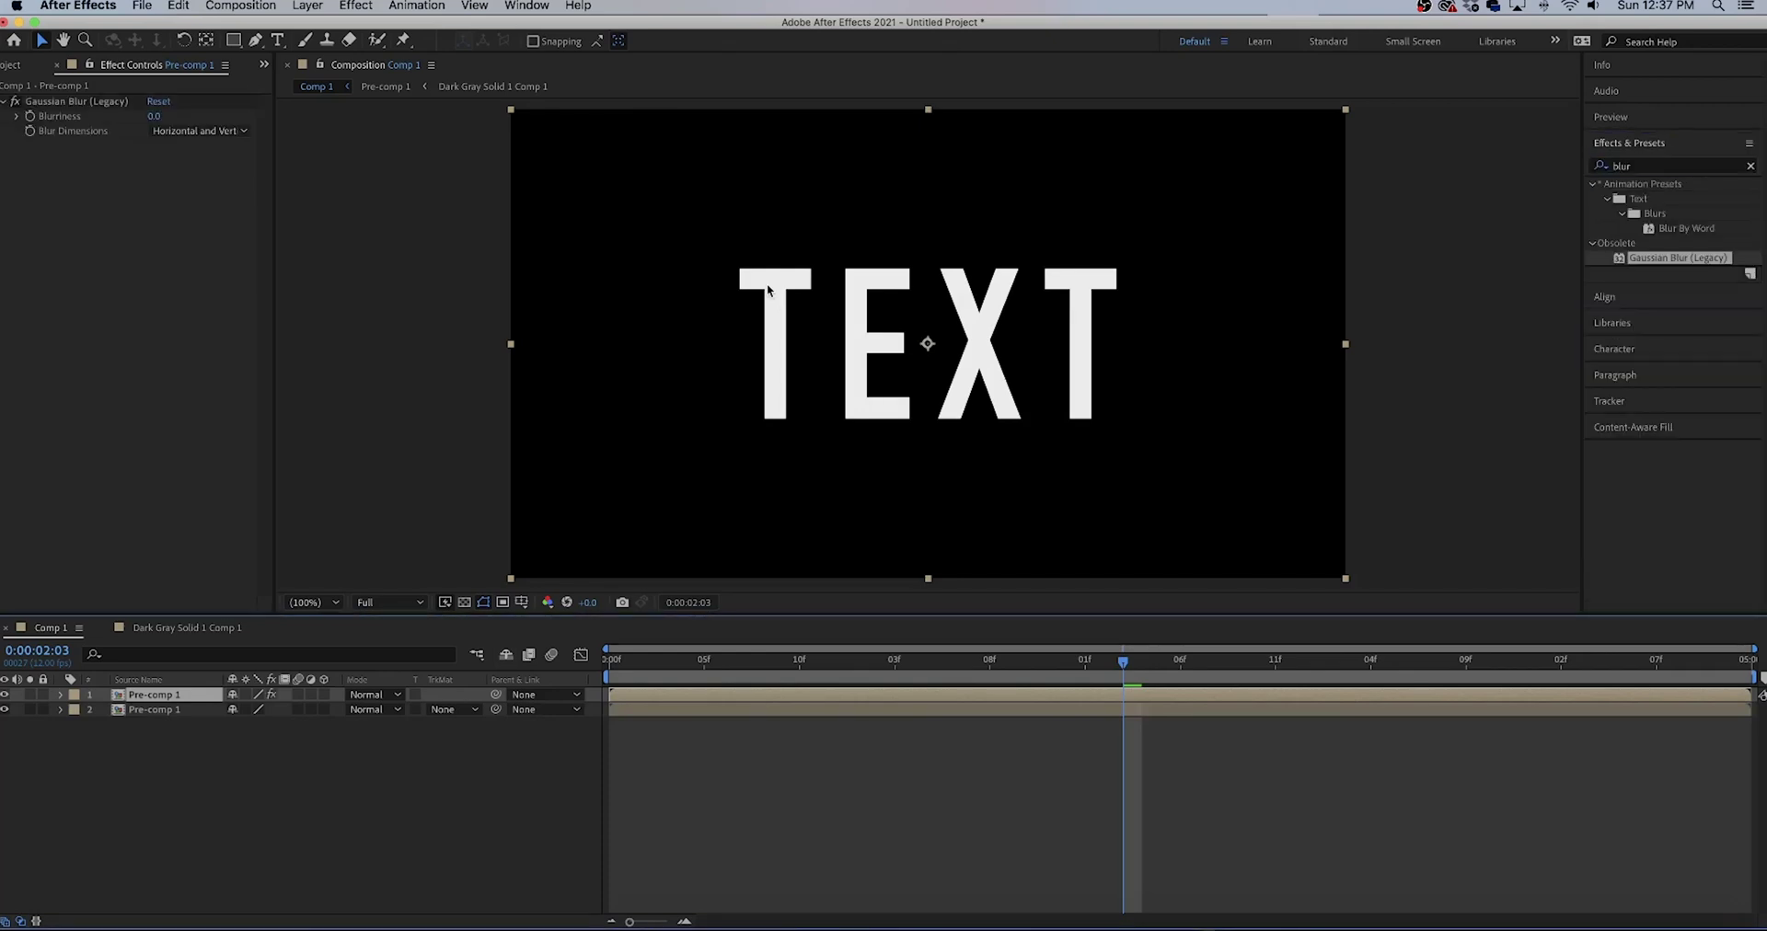
pyautogui.scroll(6, 766, 284)
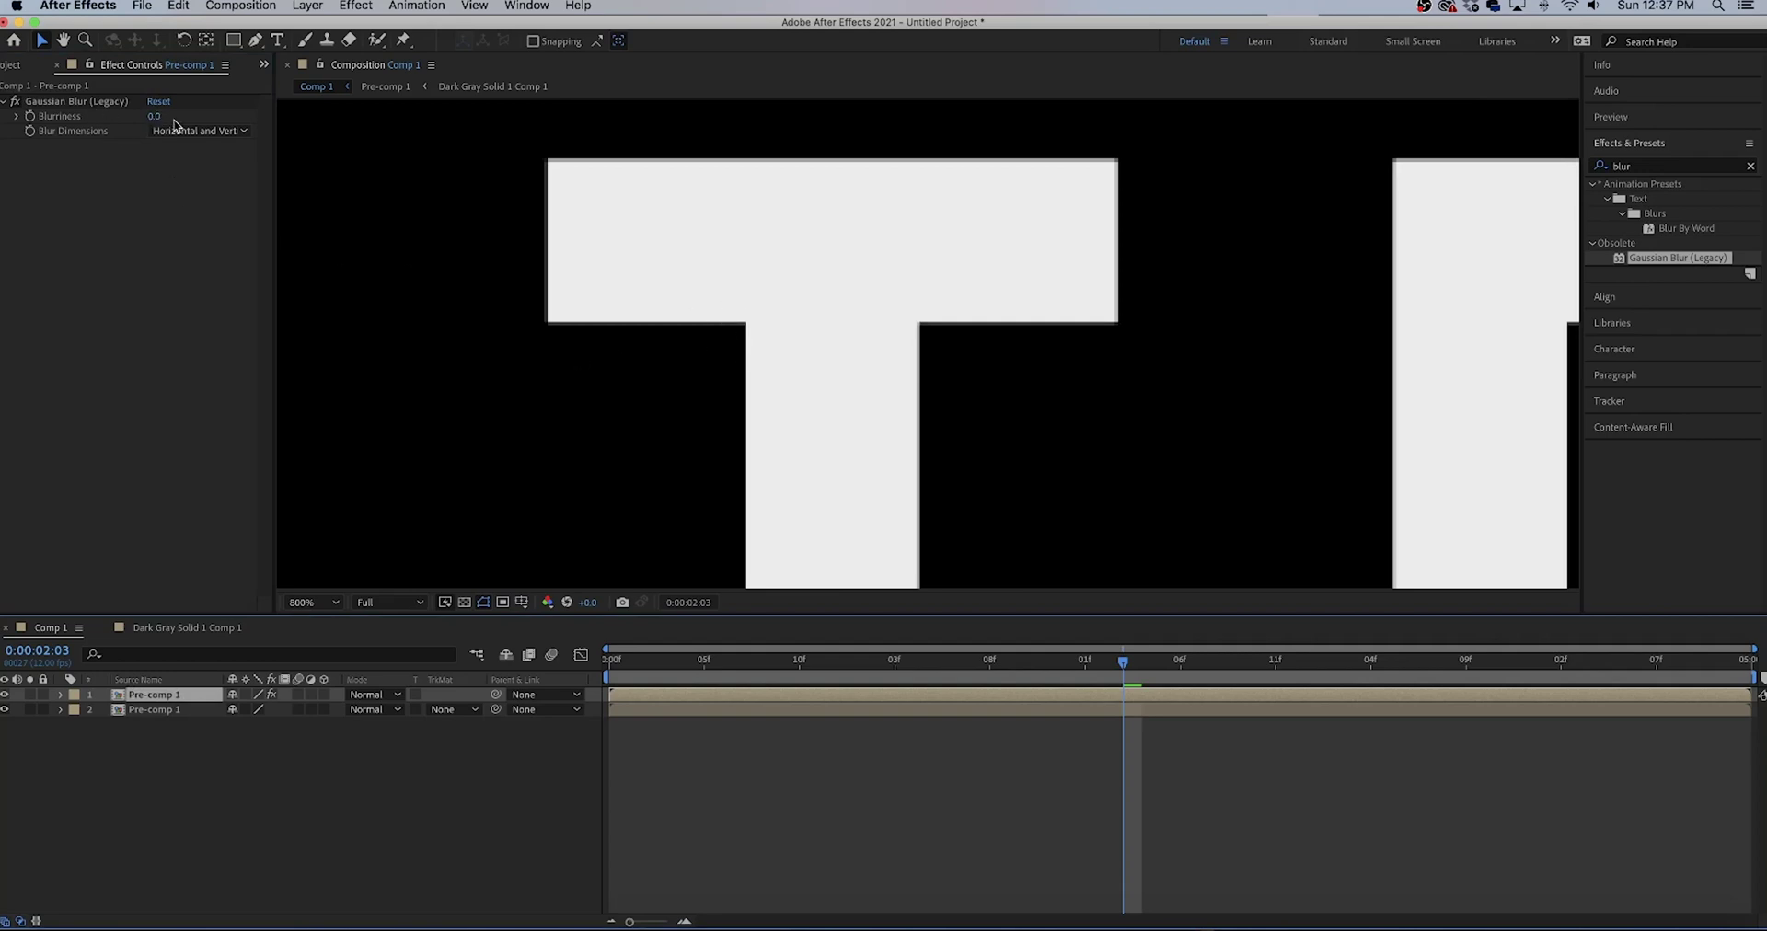
pyautogui.moveTo(158, 122); pyautogui.dragTo(273, 123)
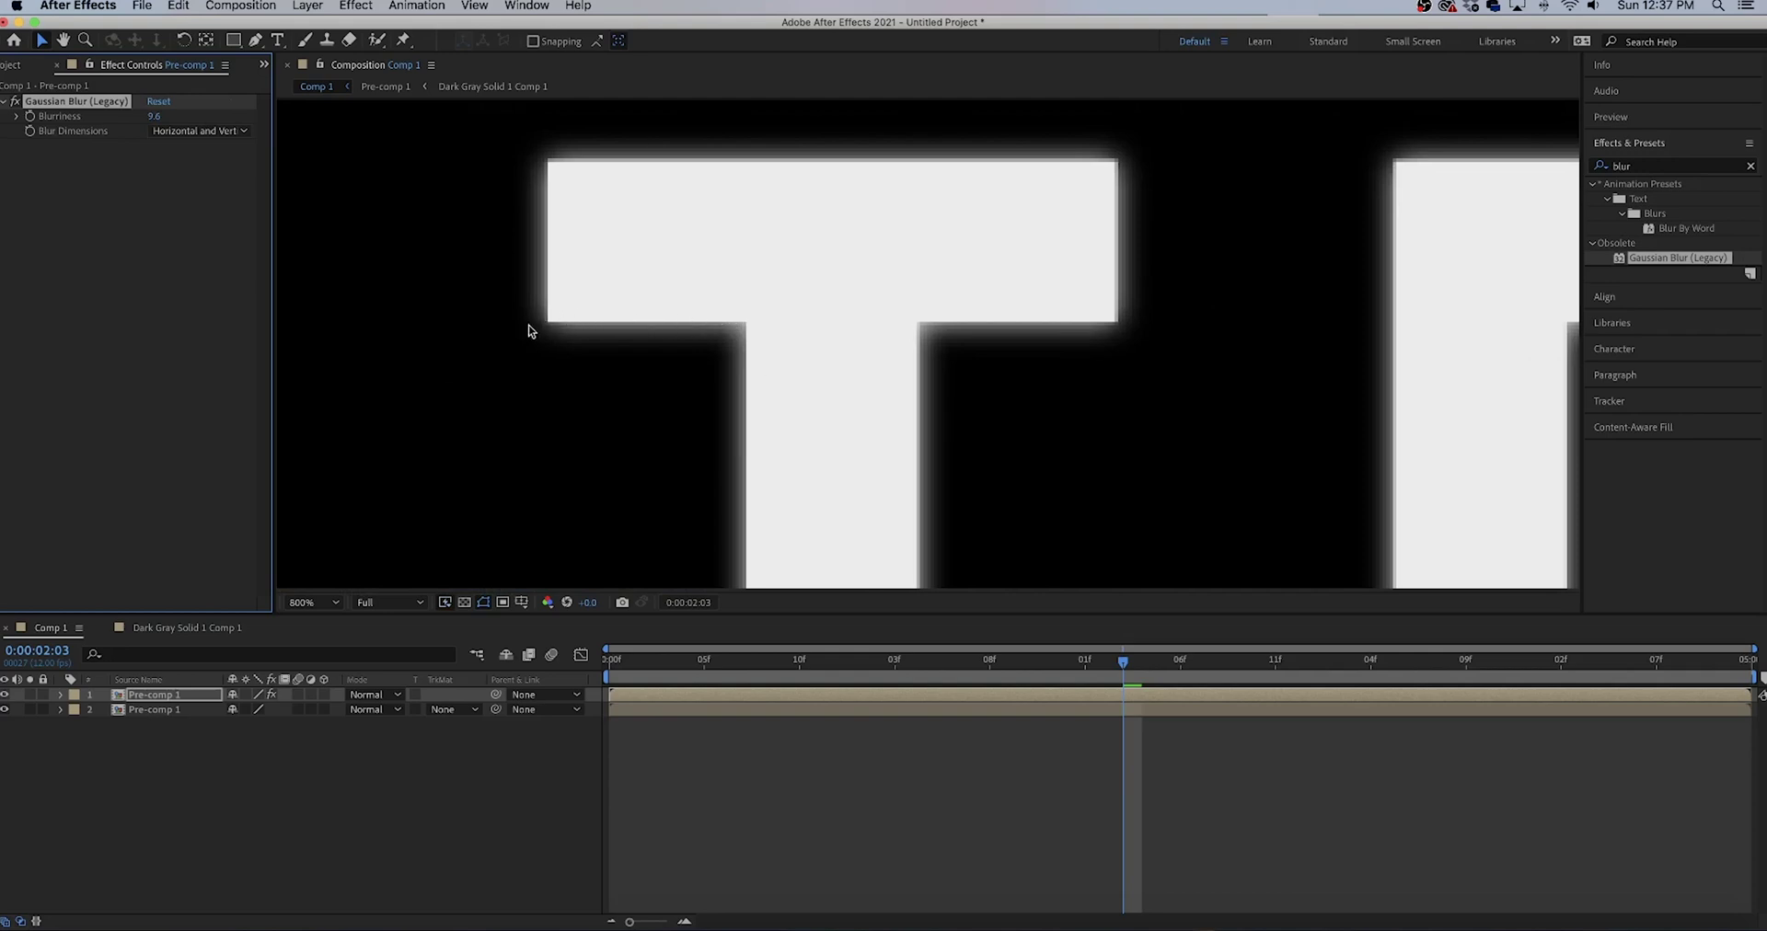
# Duplicate the blurred layer twice, raising the blur further on each new copy
pyautogui.click(179, 697)
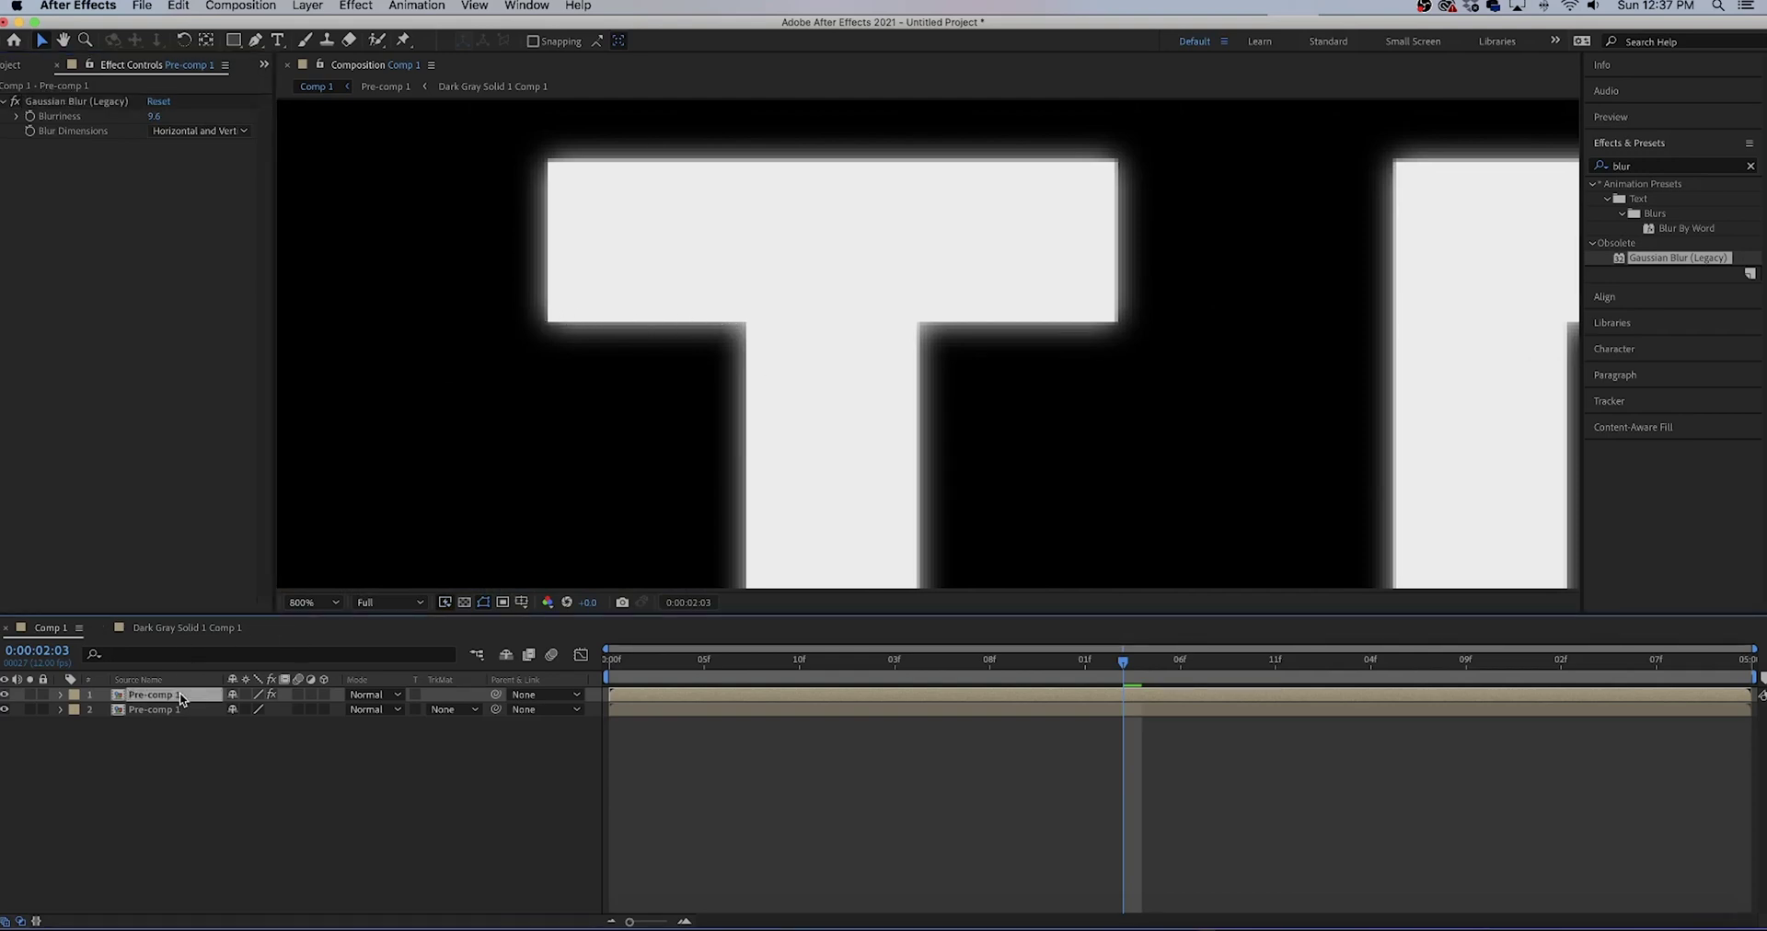
pyautogui.press('super+d')
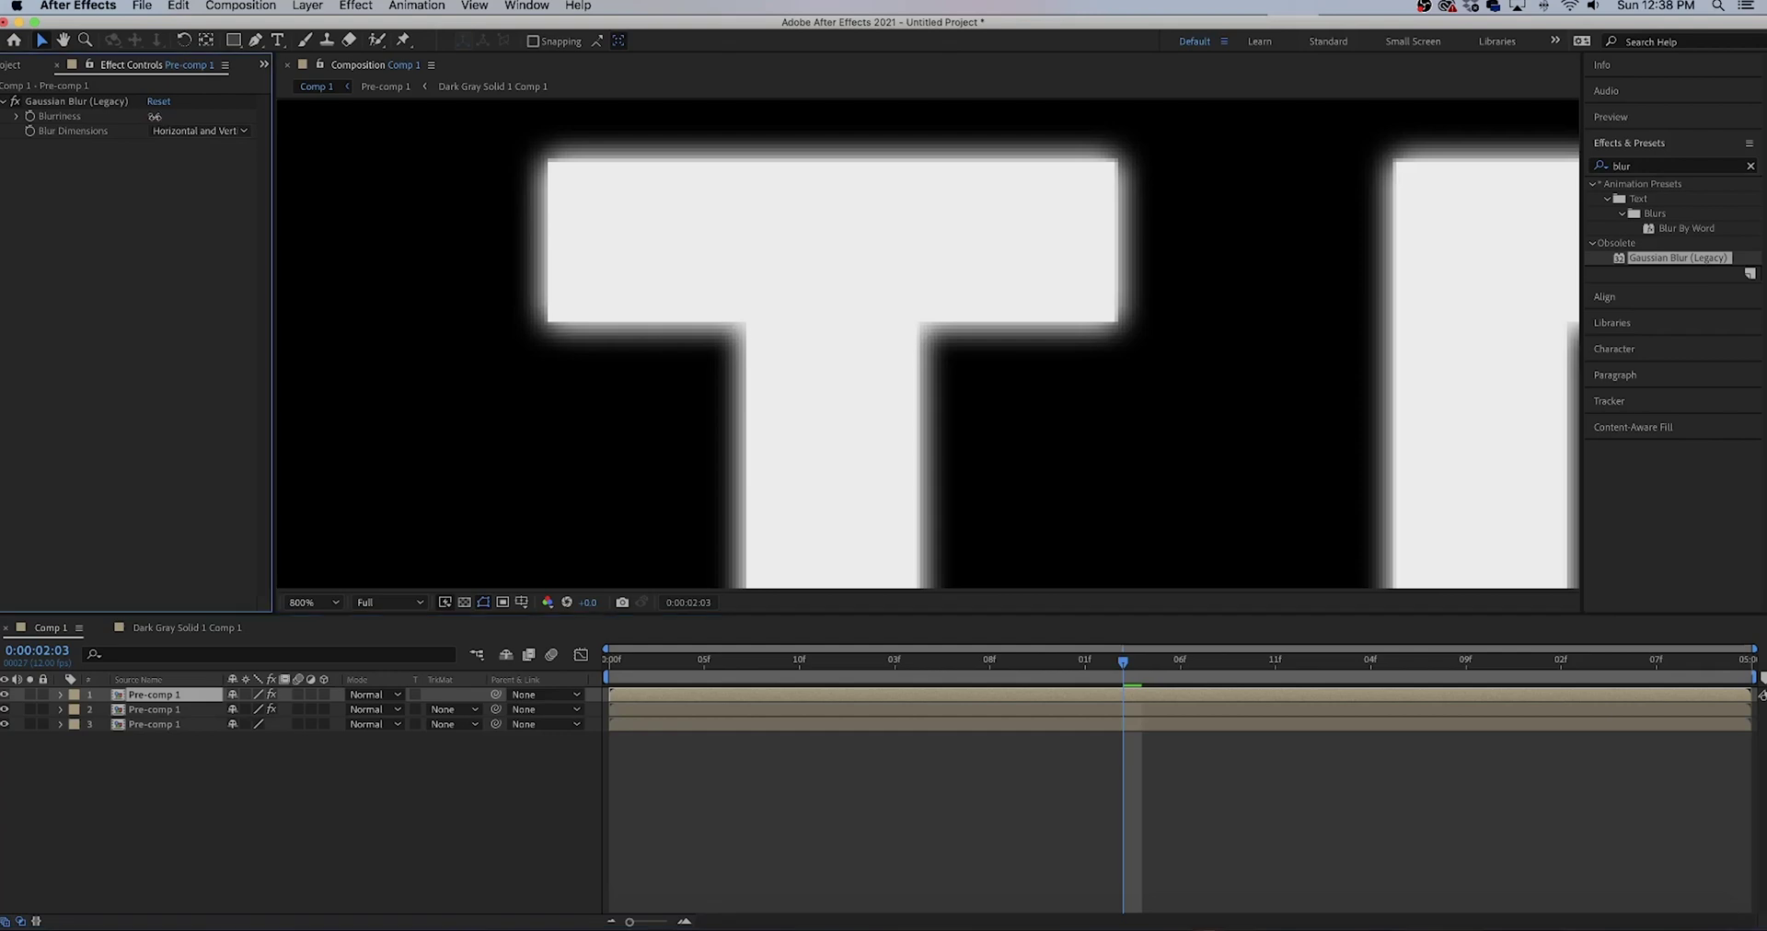
pyautogui.moveTo(156, 121); pyautogui.dragTo(488, 120)
pyautogui.click(193, 701)
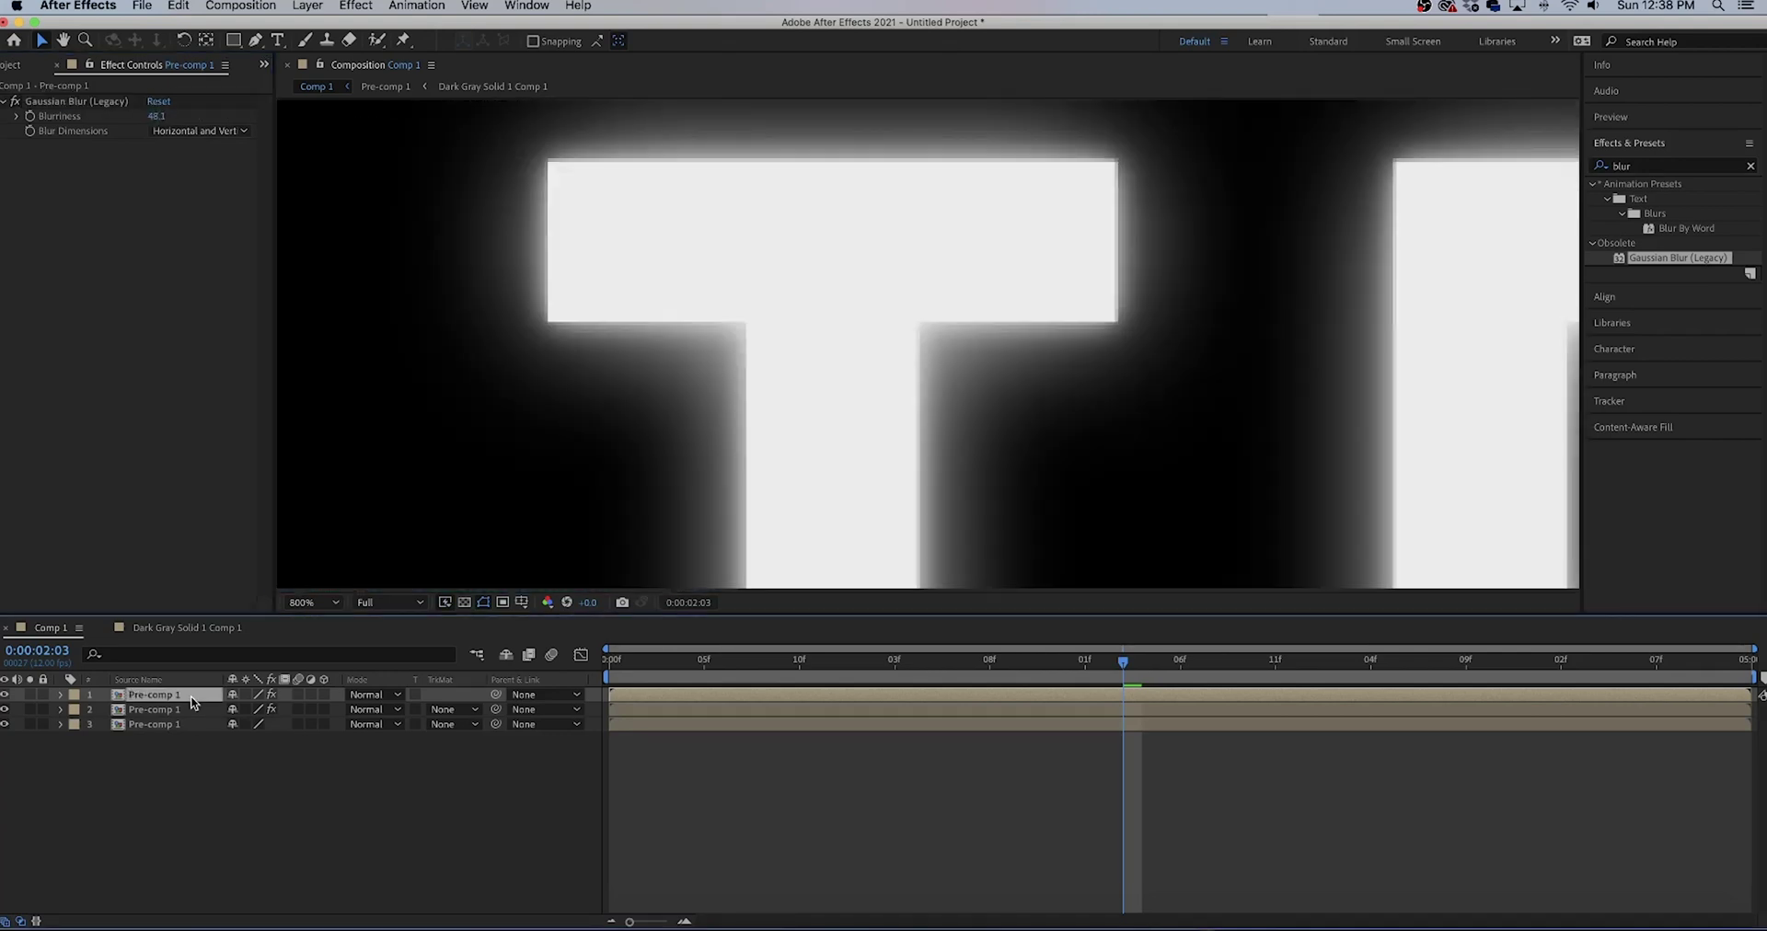
pyautogui.press('super+d')
pyautogui.moveTo(156, 116); pyautogui.dragTo(1352, 277)
# Nest the four text layers into a new composition, Pre-comp 2
pyautogui.hotkey('alt', '/')
pyautogui.click(201, 727)
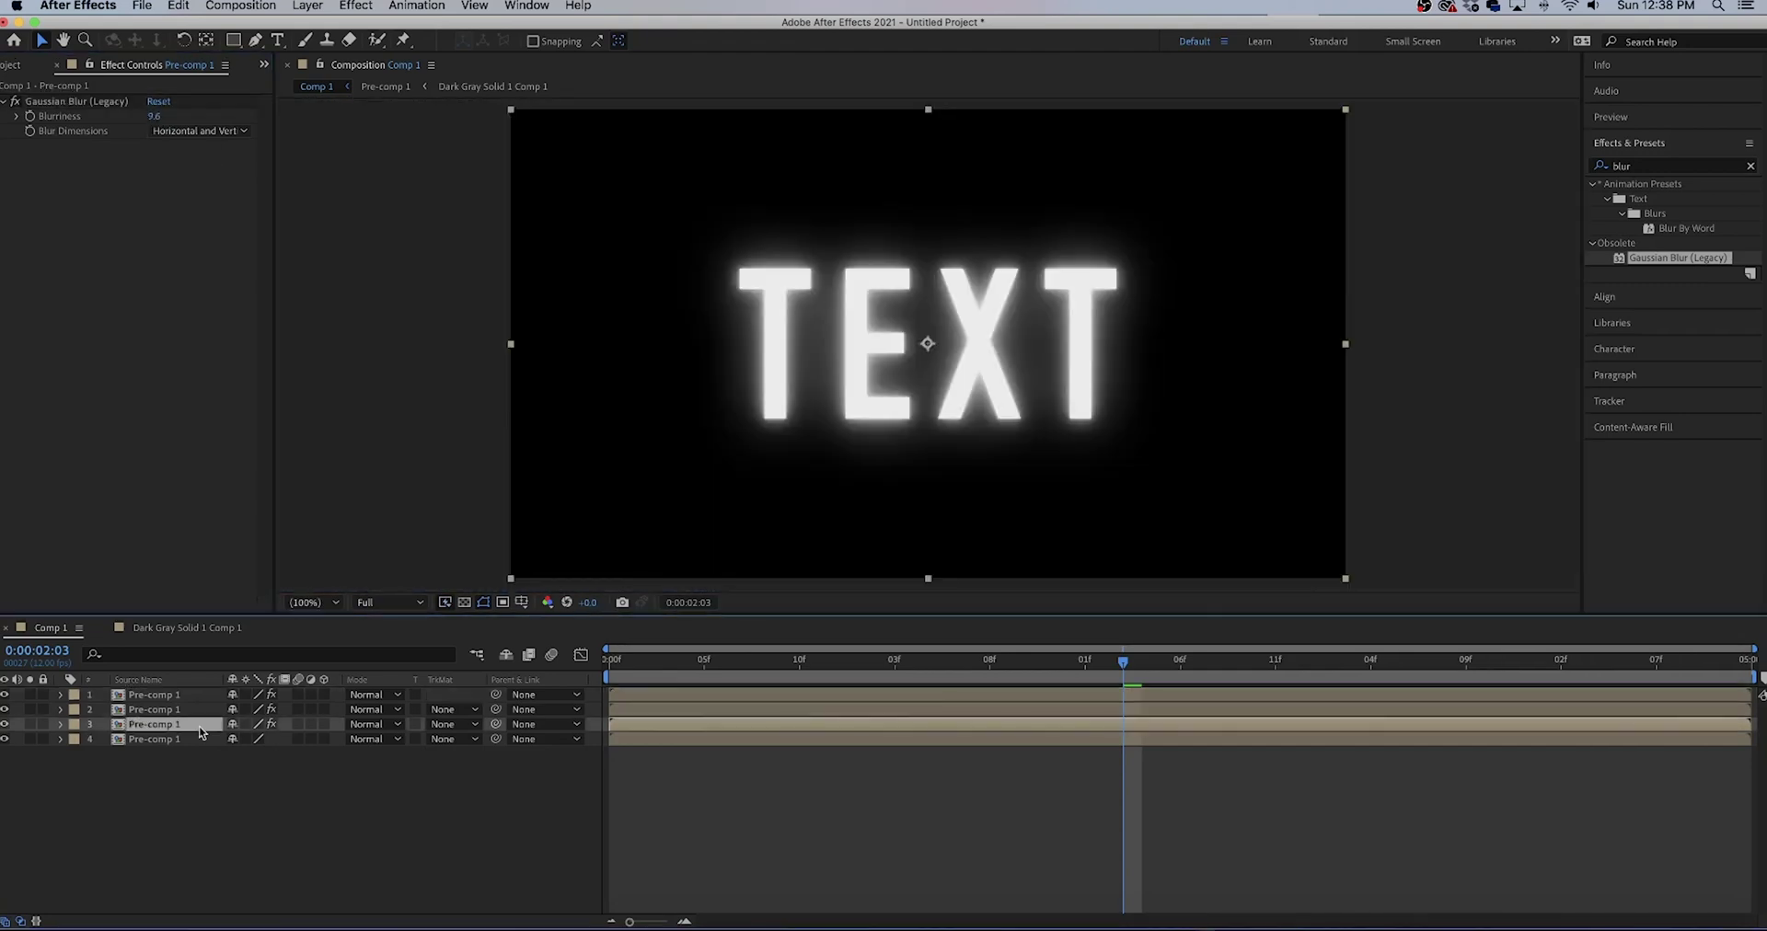
pyautogui.rightClick(201, 723)
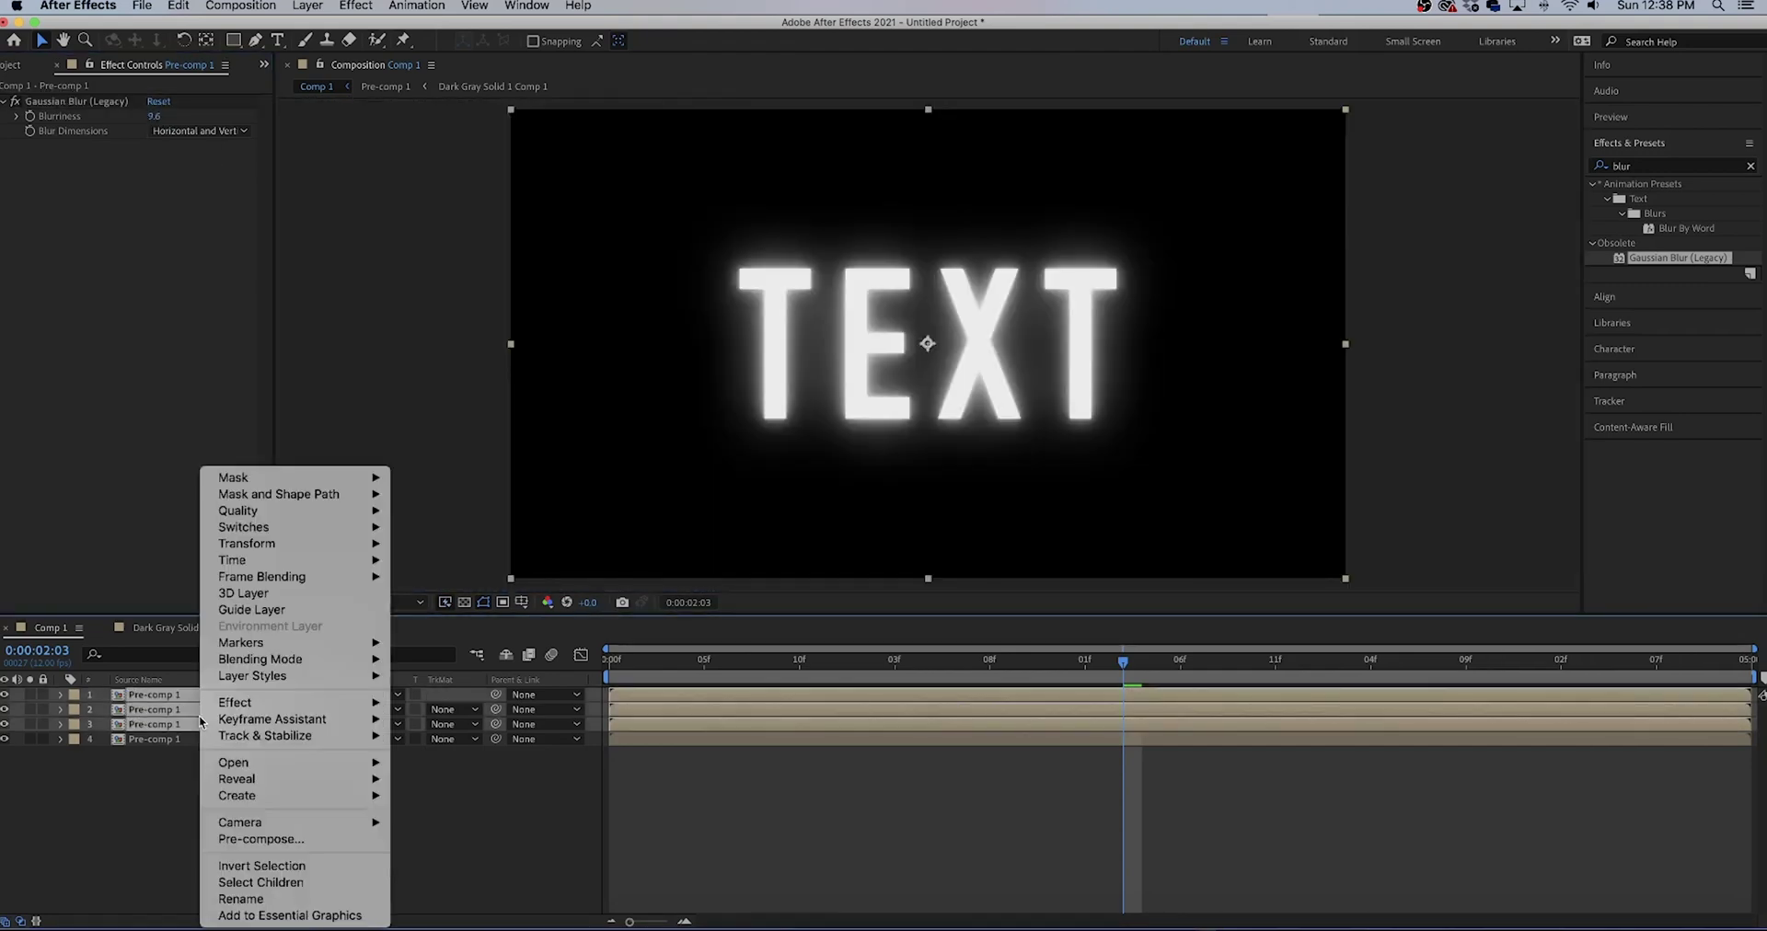
pyautogui.click(293, 840)
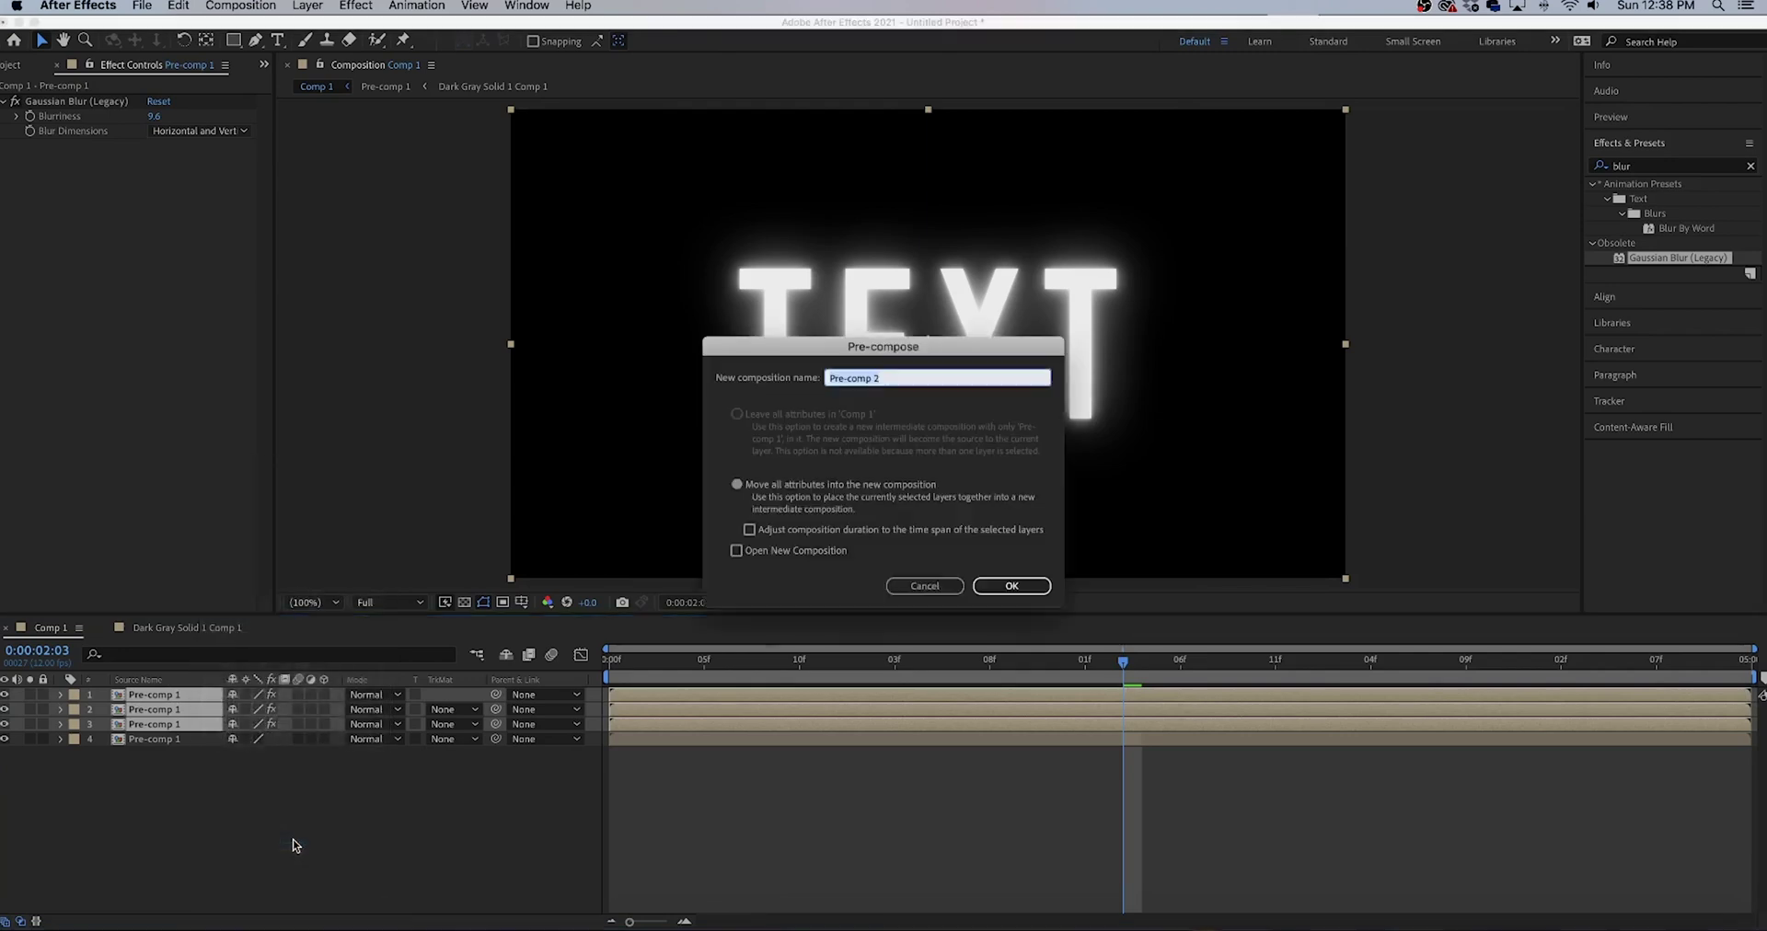
pyautogui.click(1035, 594)
pyautogui.click(231, 795)
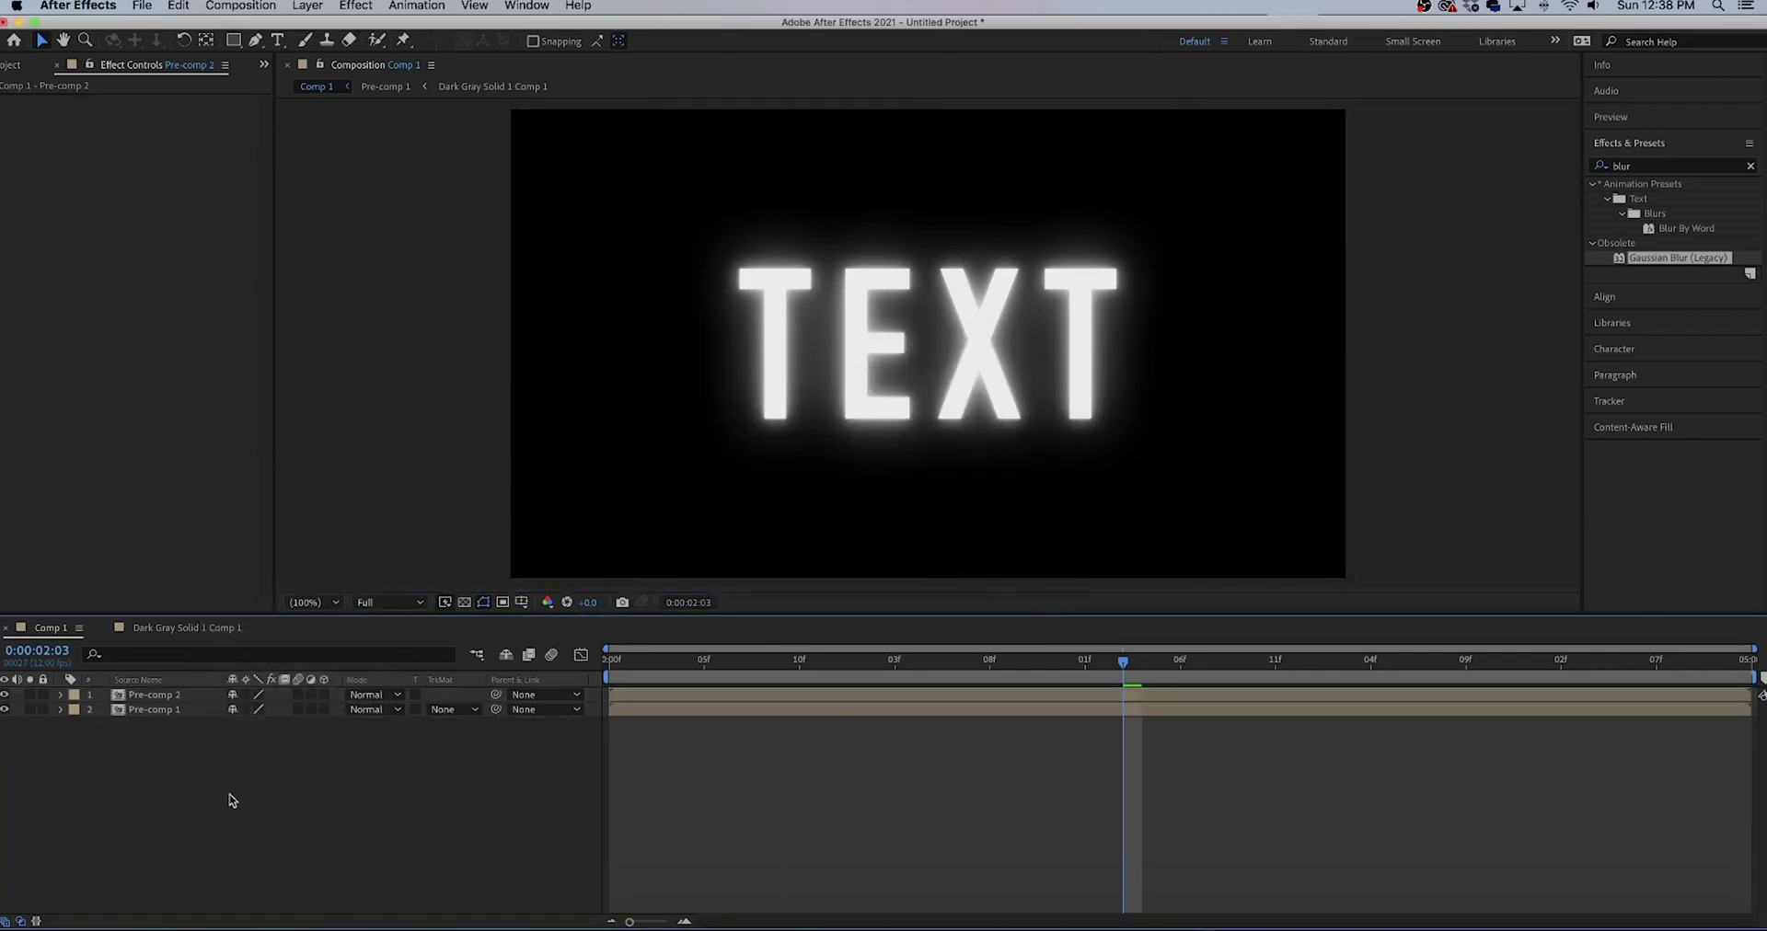
# Apply Tint to Pre-comp 2 and set its blending mode to Screen
pyautogui.click(1750, 166)
pyautogui.click(1666, 168)
pyautogui.write('tint')
pyautogui.moveTo(1653, 243); pyautogui.dragTo(147, 699)
pyautogui.click(386, 690)
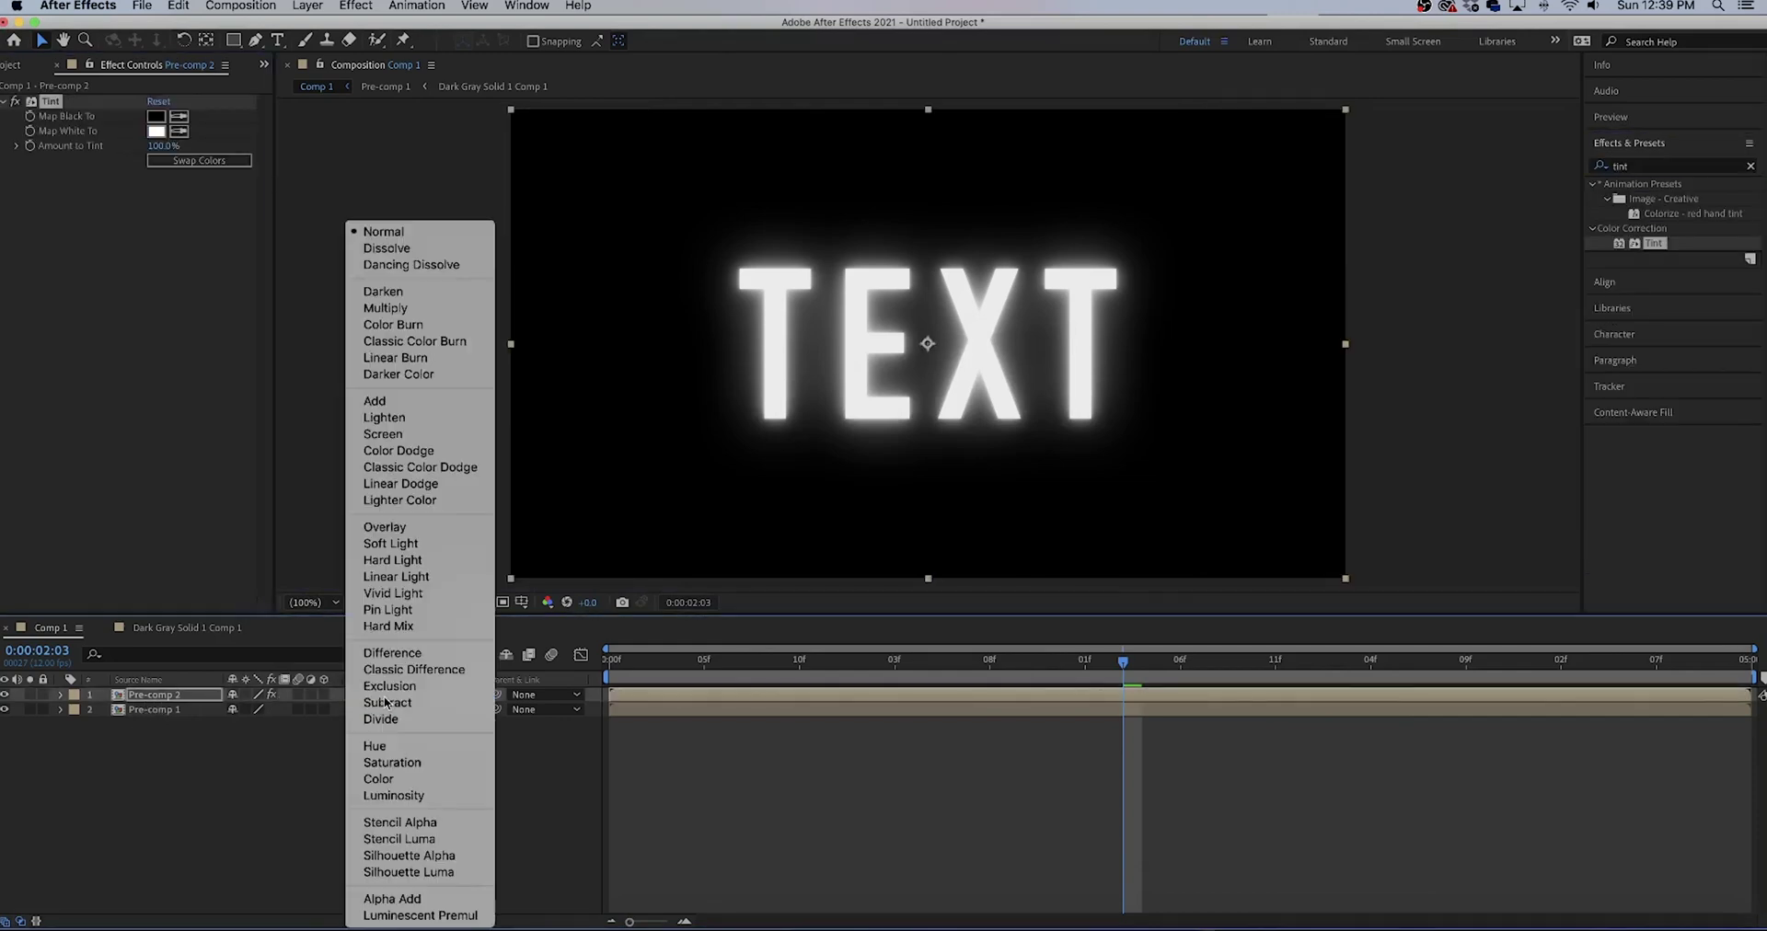
pyautogui.click(432, 435)
# Set the Tint's Map White To colour to cyan 00DDFF
pyautogui.click(155, 132)
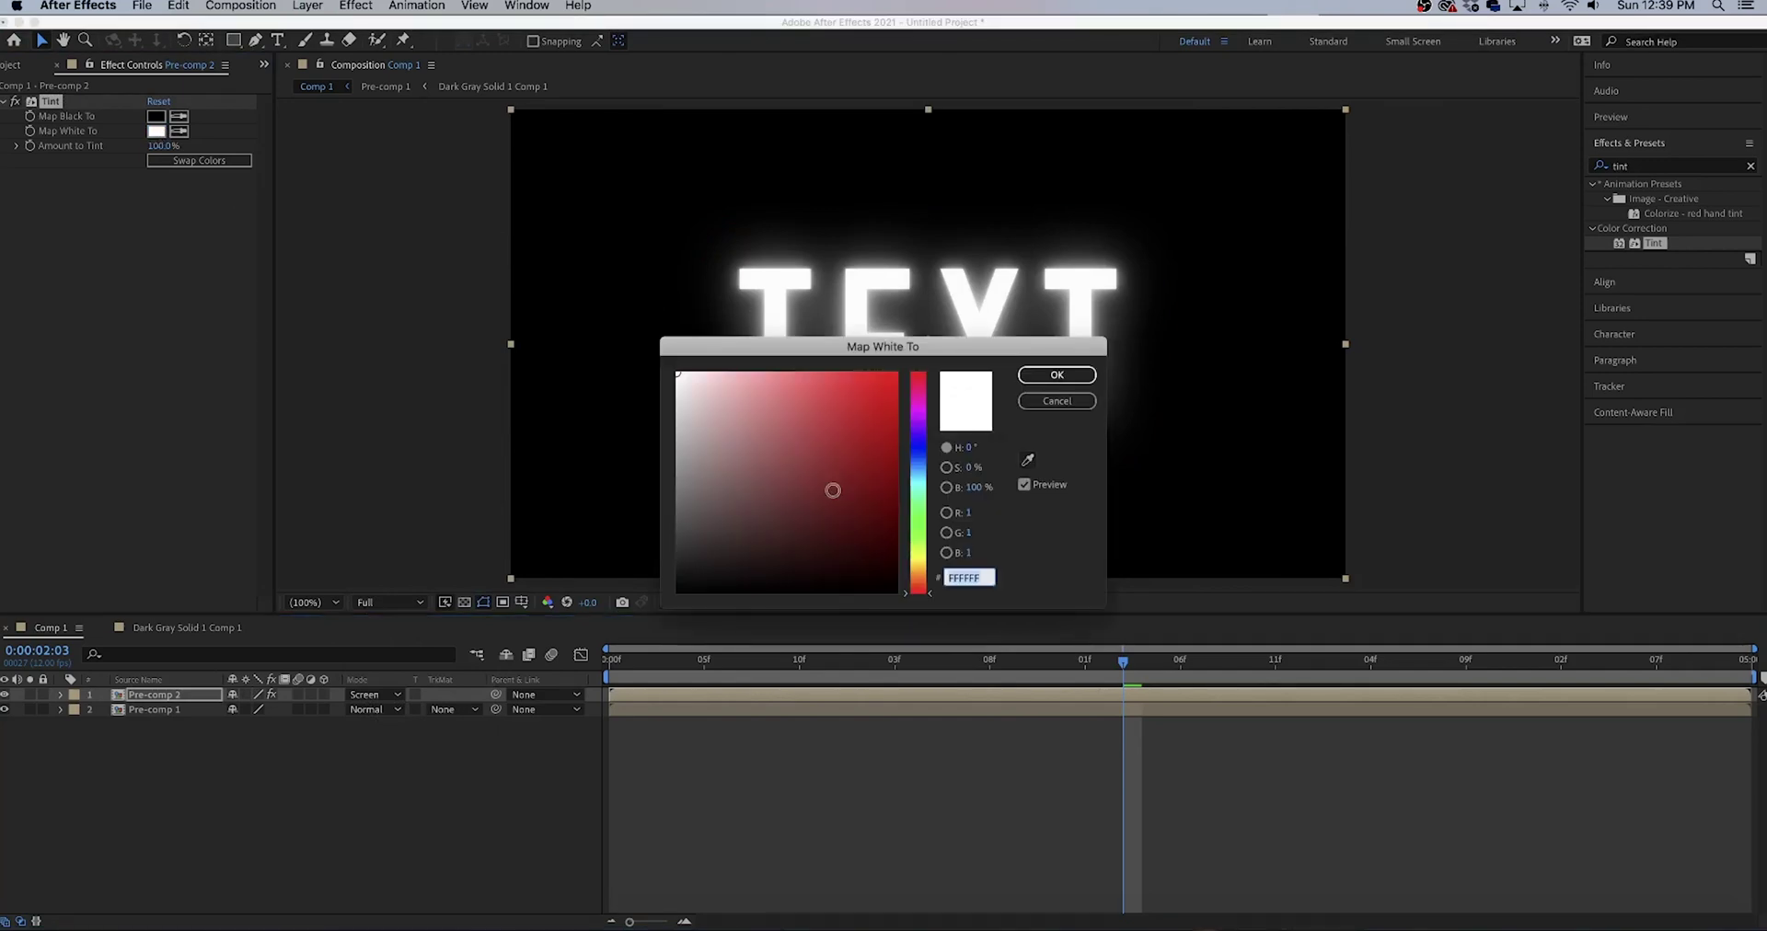
pyautogui.moveTo(831, 489); pyautogui.dragTo(1018, 304)
pyautogui.moveTo(1088, 351); pyautogui.dragTo(490, 577)
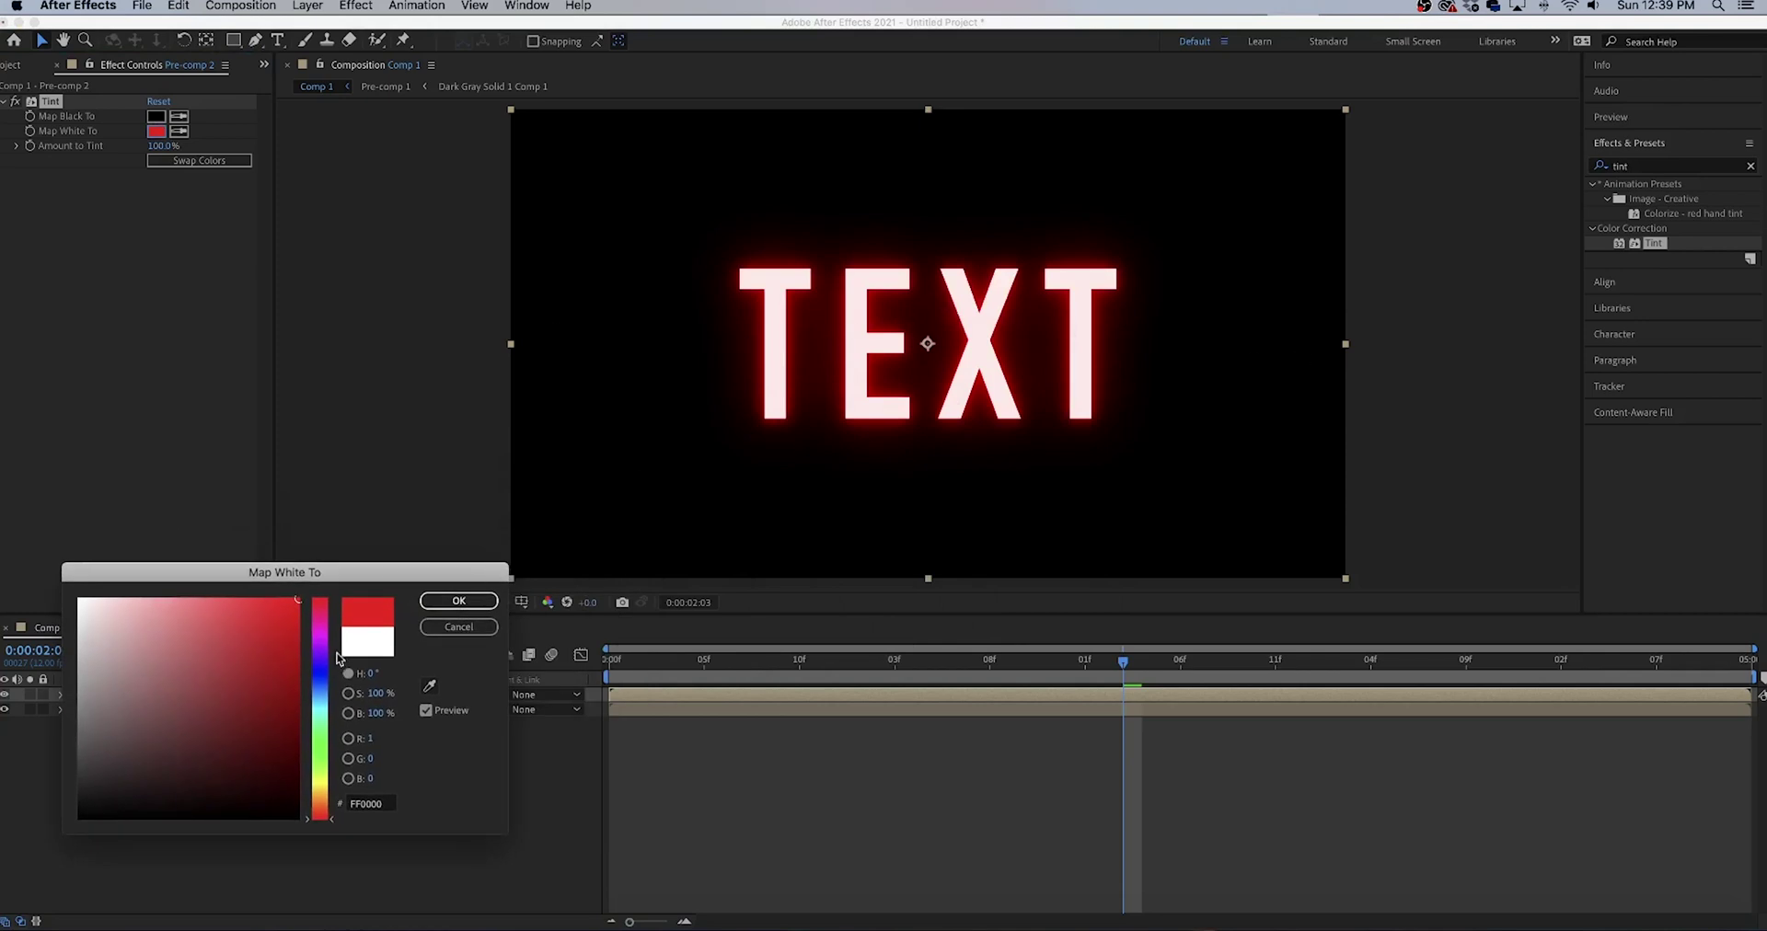
pyautogui.moveTo(329, 647); pyautogui.dragTo(327, 707)
pyautogui.click(462, 602)
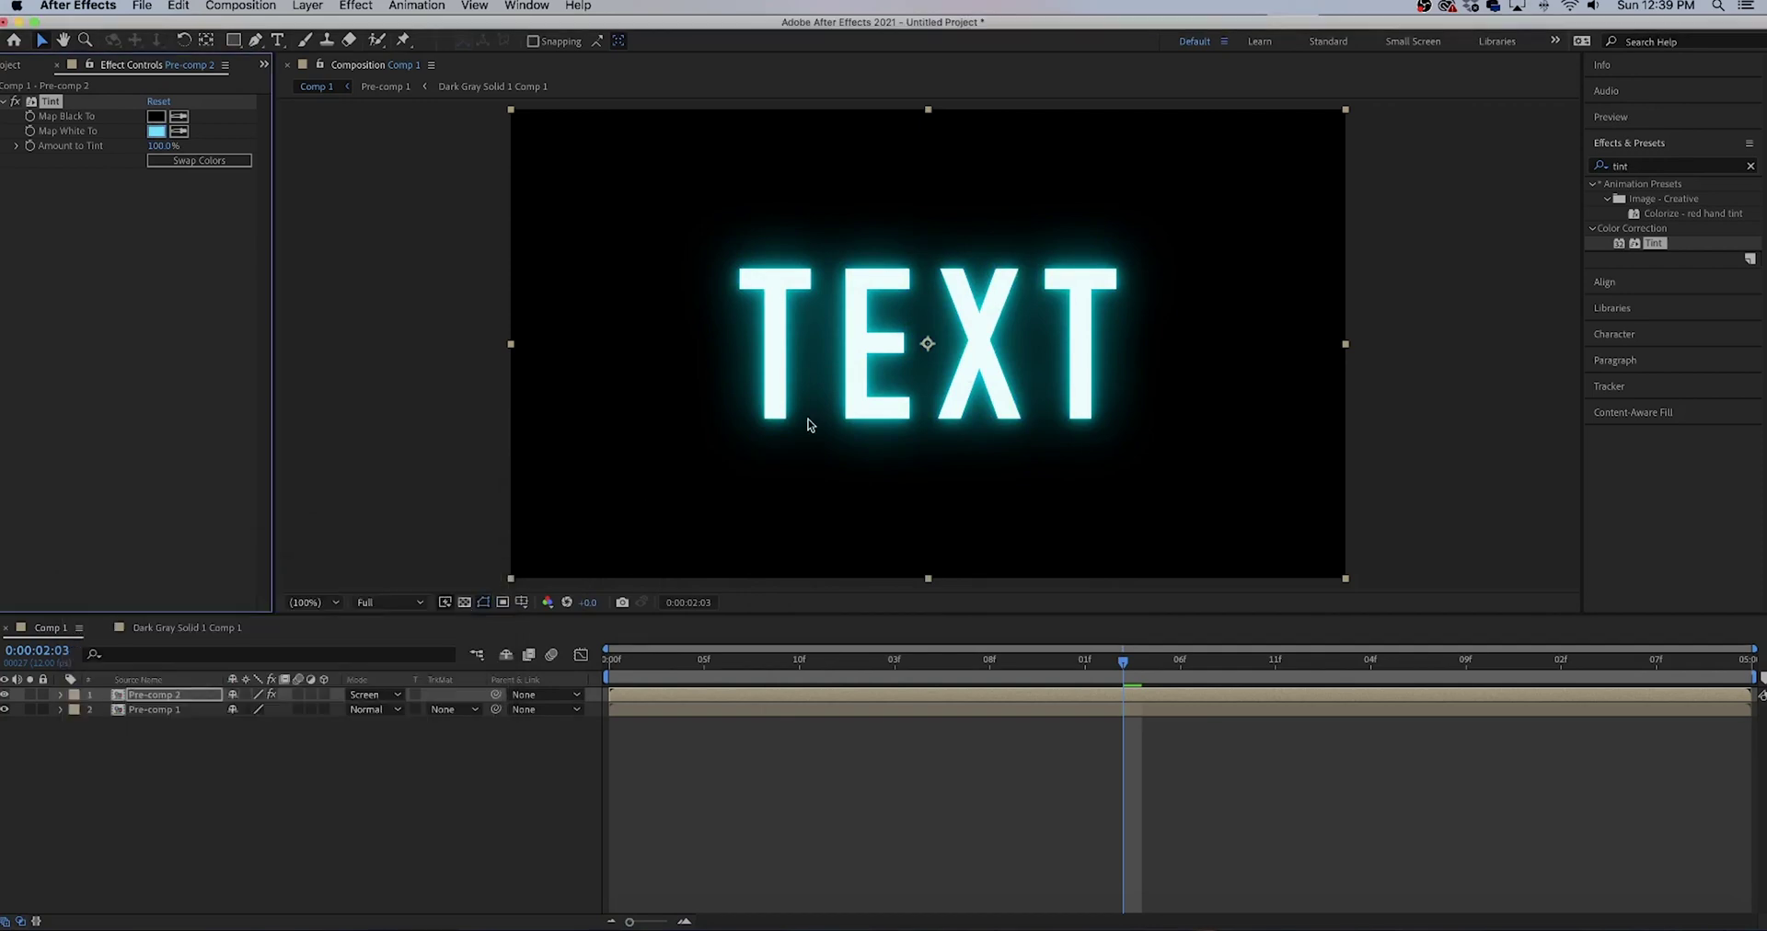
pyautogui.click(330, 826)
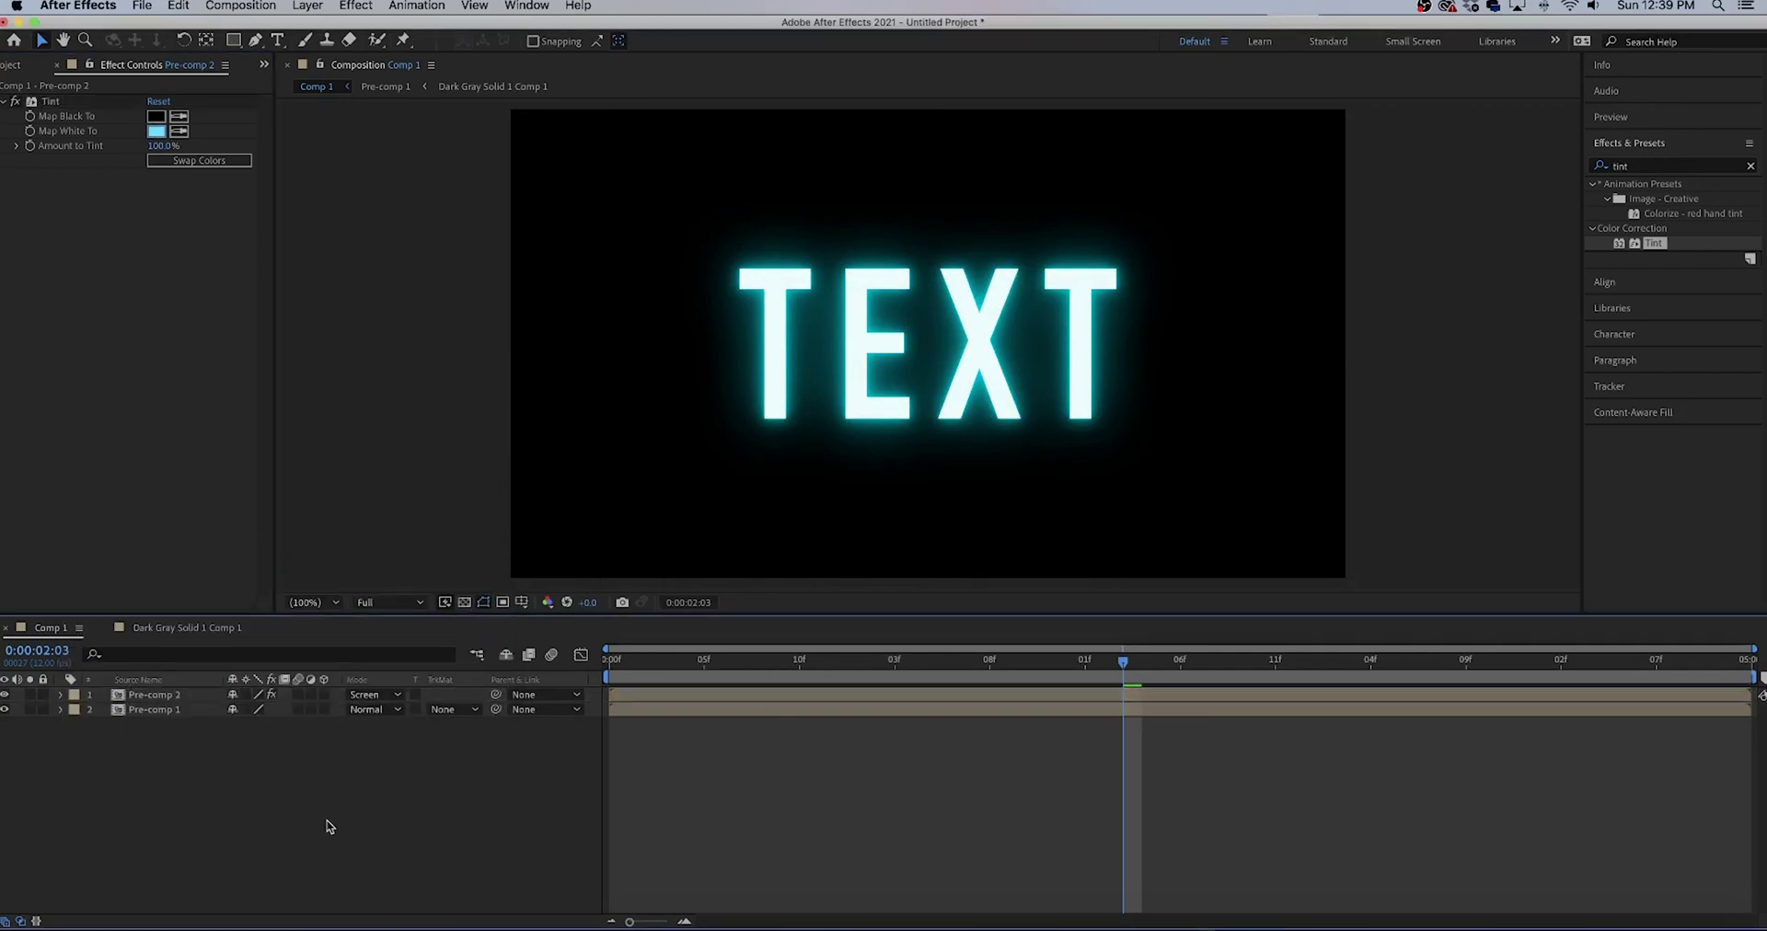
pyautogui.press('Home')
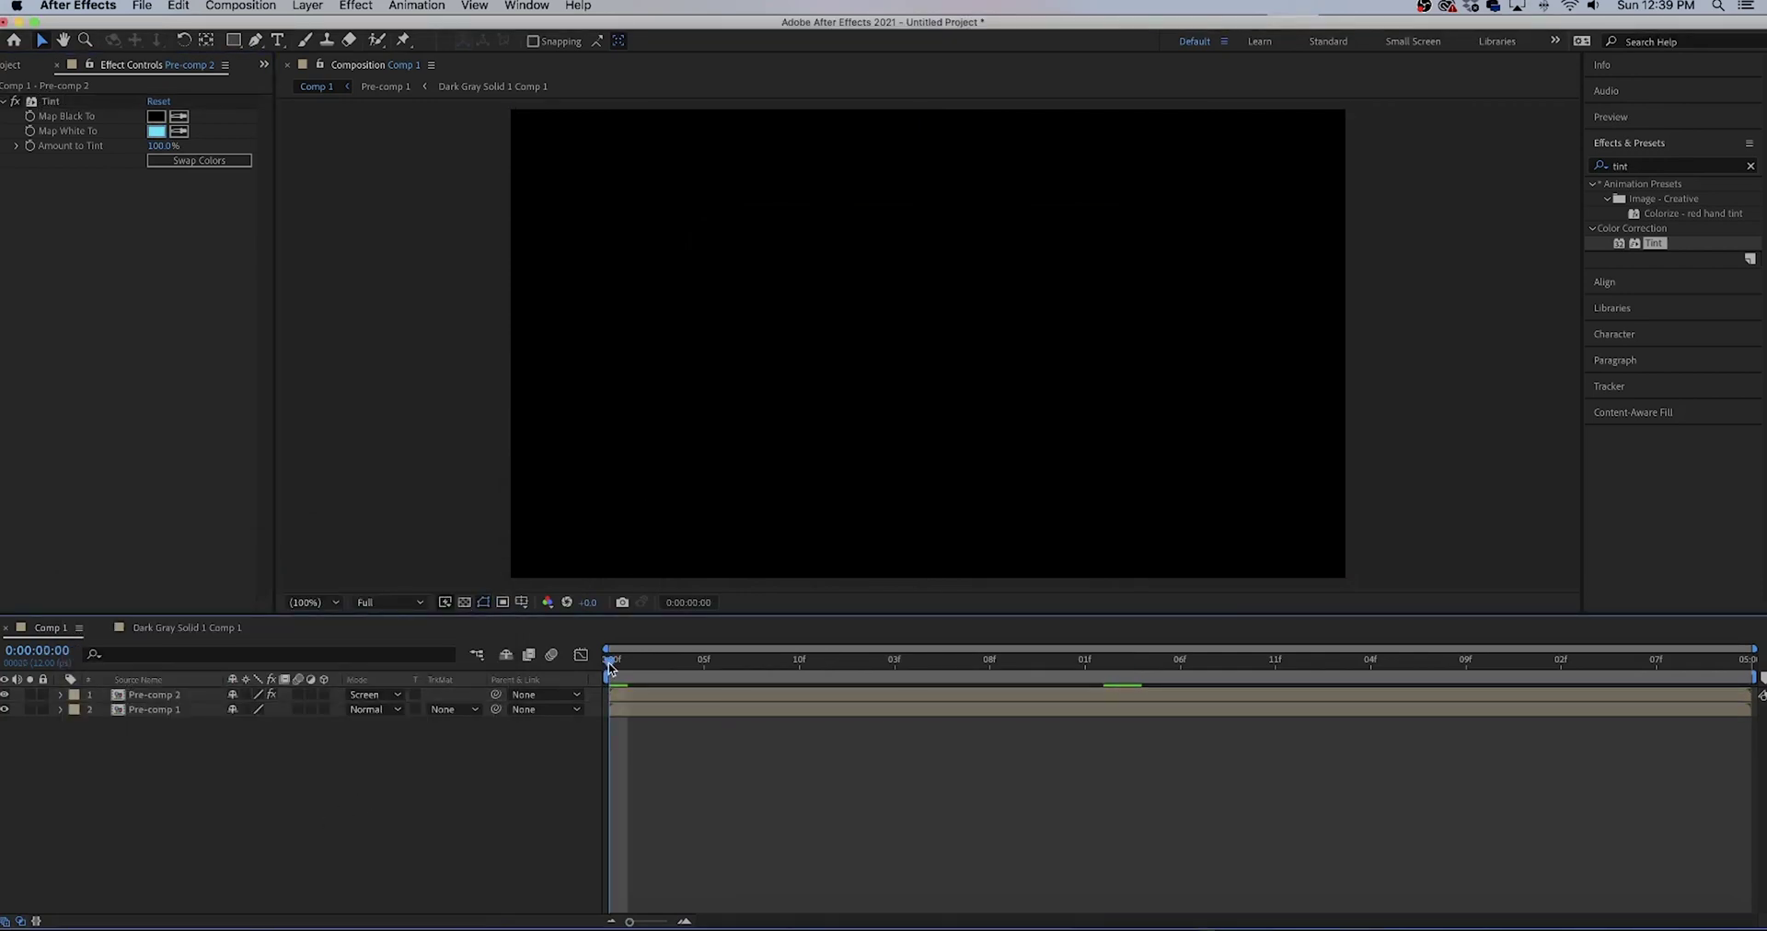
pyautogui.moveTo(610, 666); pyautogui.dragTo(744, 669)
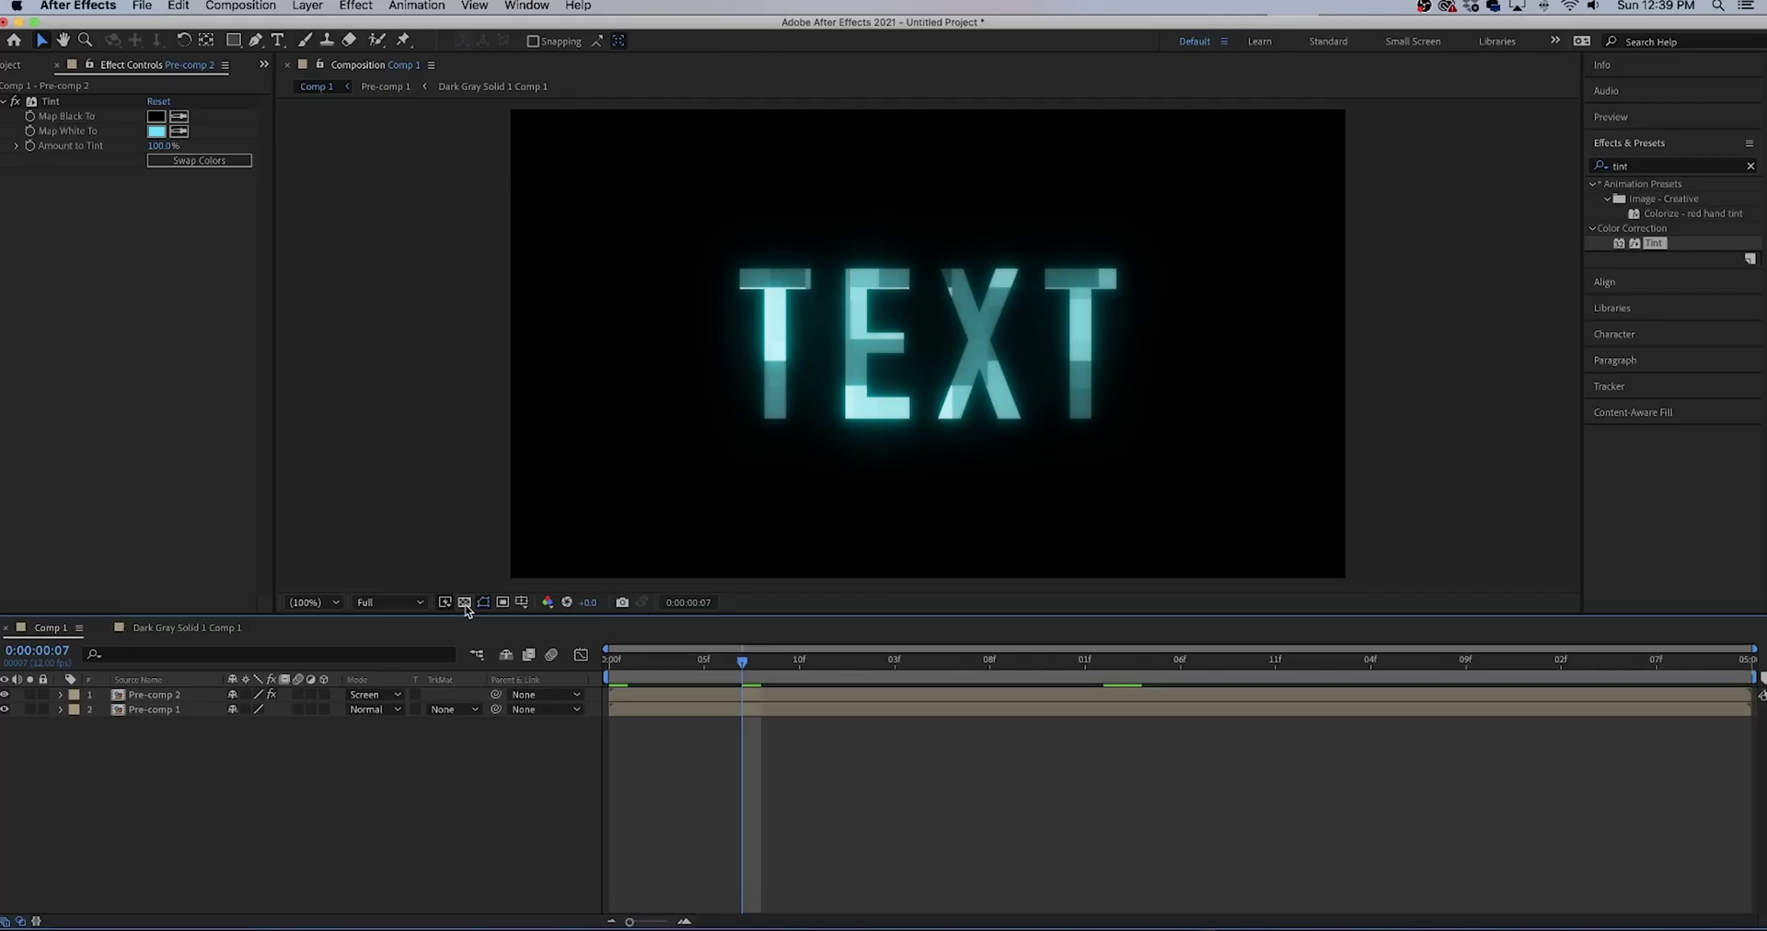
pyautogui.click(464, 603)
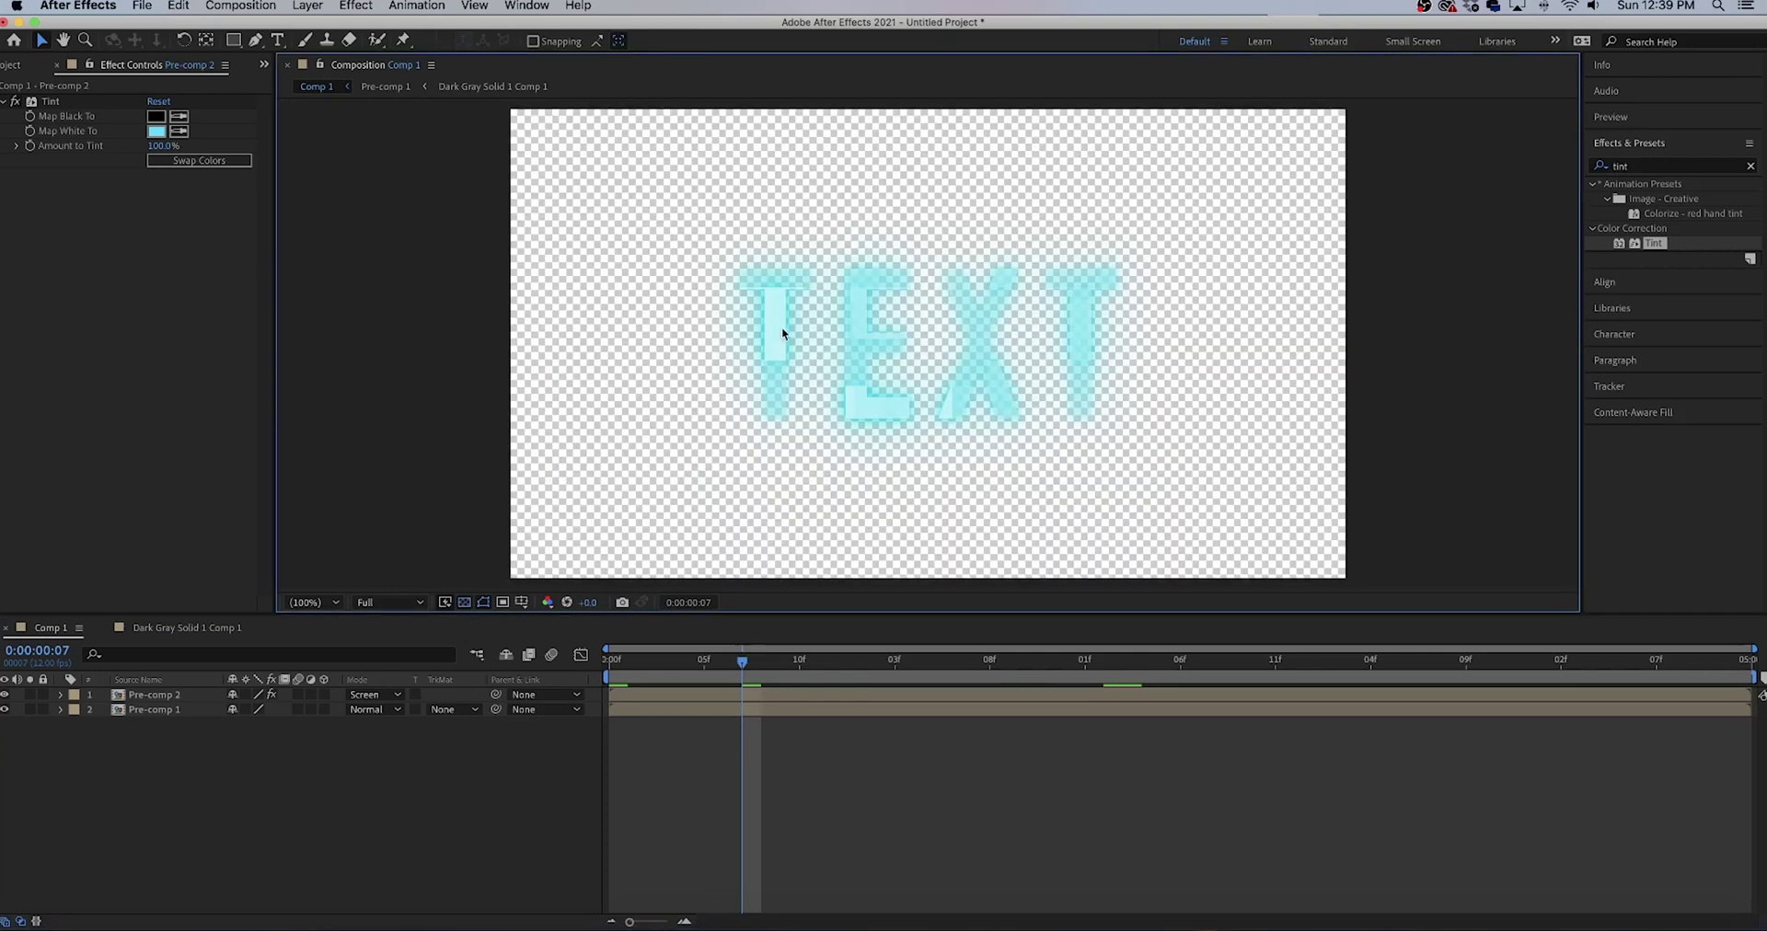
pyautogui.scroll(4, 781, 327)
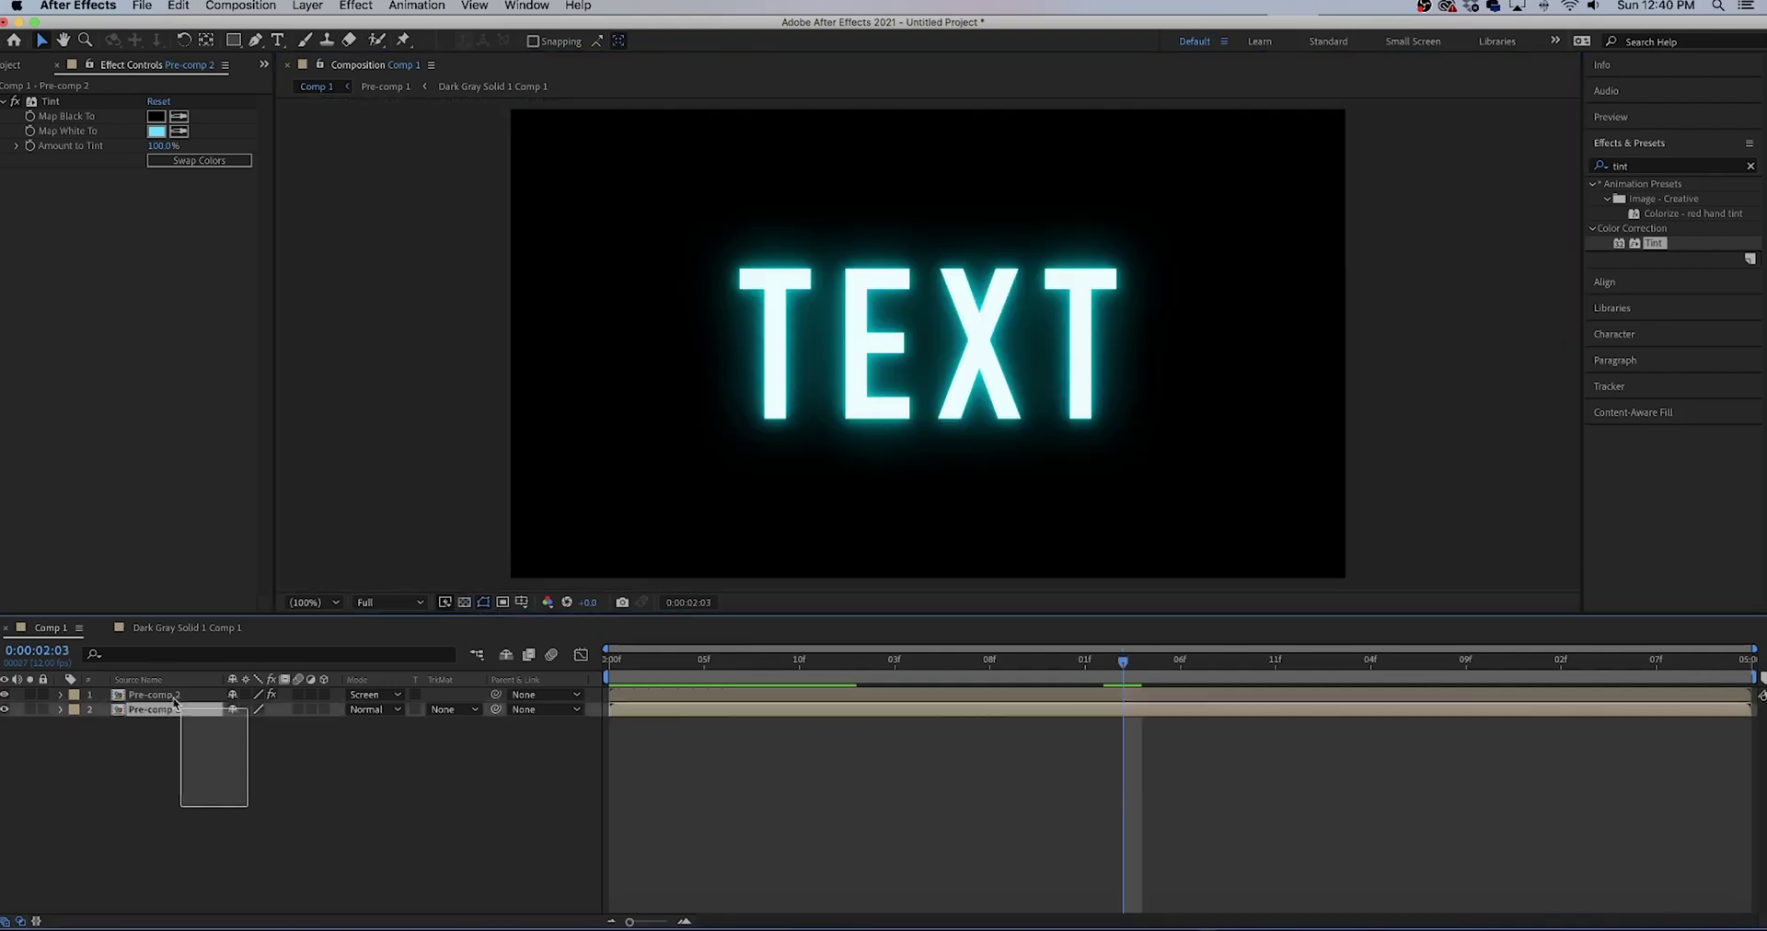
pyautogui.moveTo(244, 819); pyautogui.dragTo(162, 717)
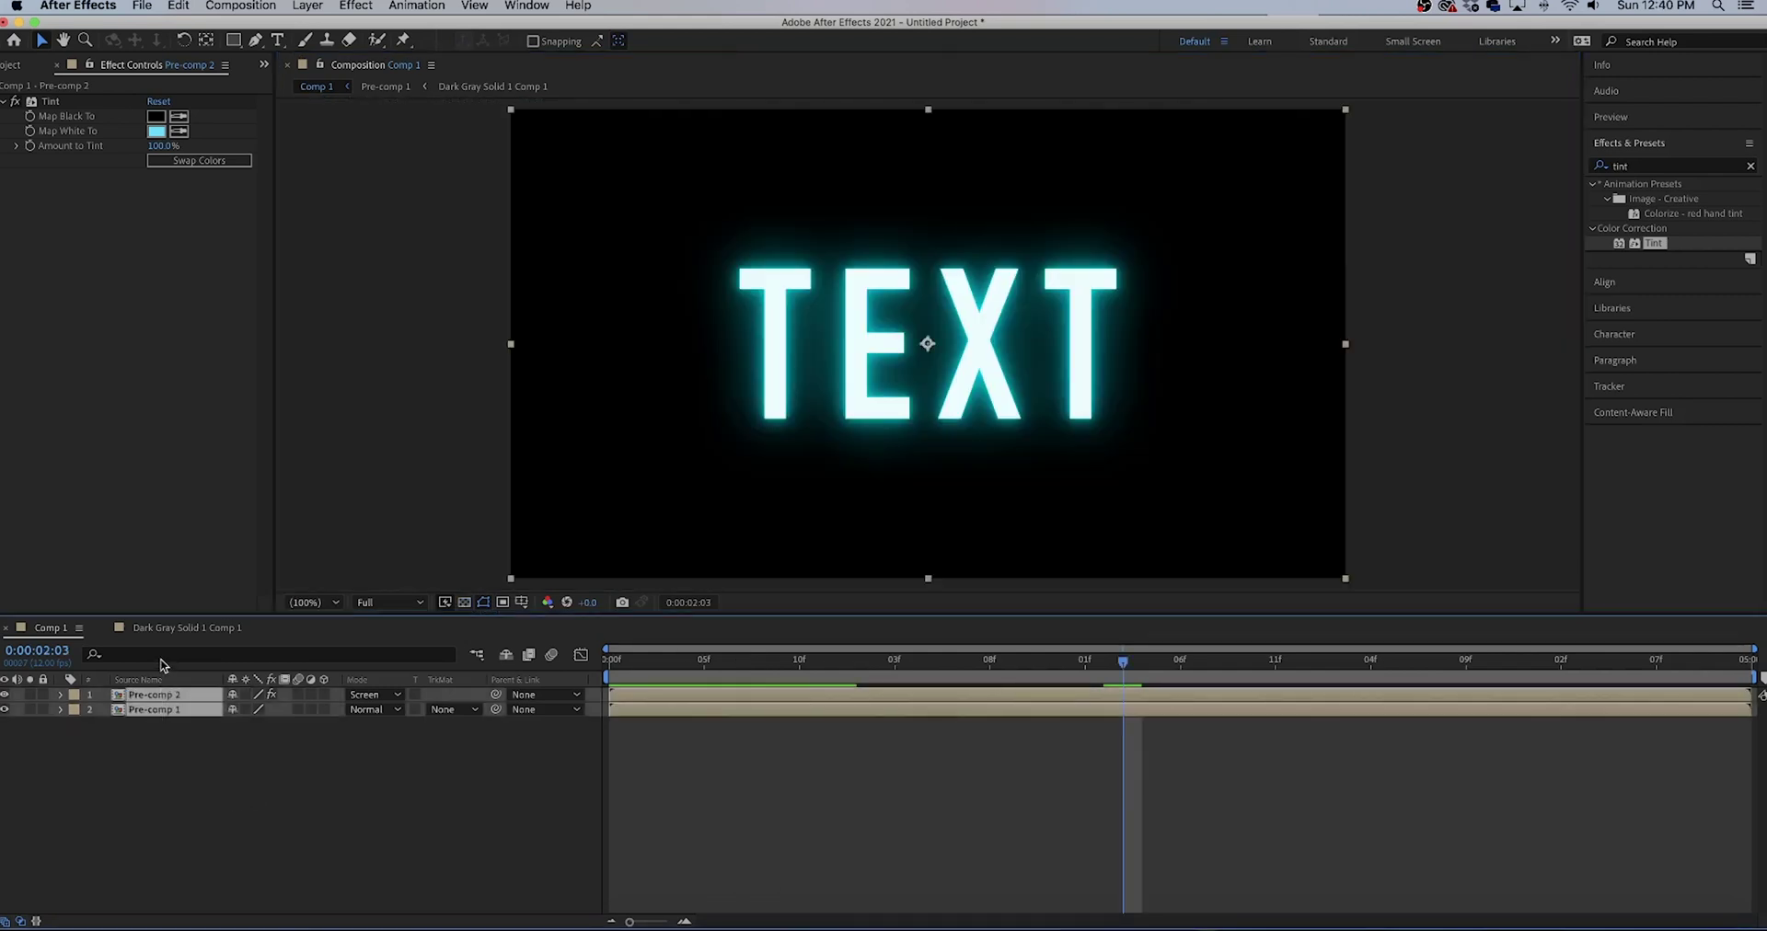
# Pre-compose the selected layers into Pre-comp 3
pyautogui.rightClick(161, 715)
pyautogui.click(233, 840)
pyautogui.click(999, 589)
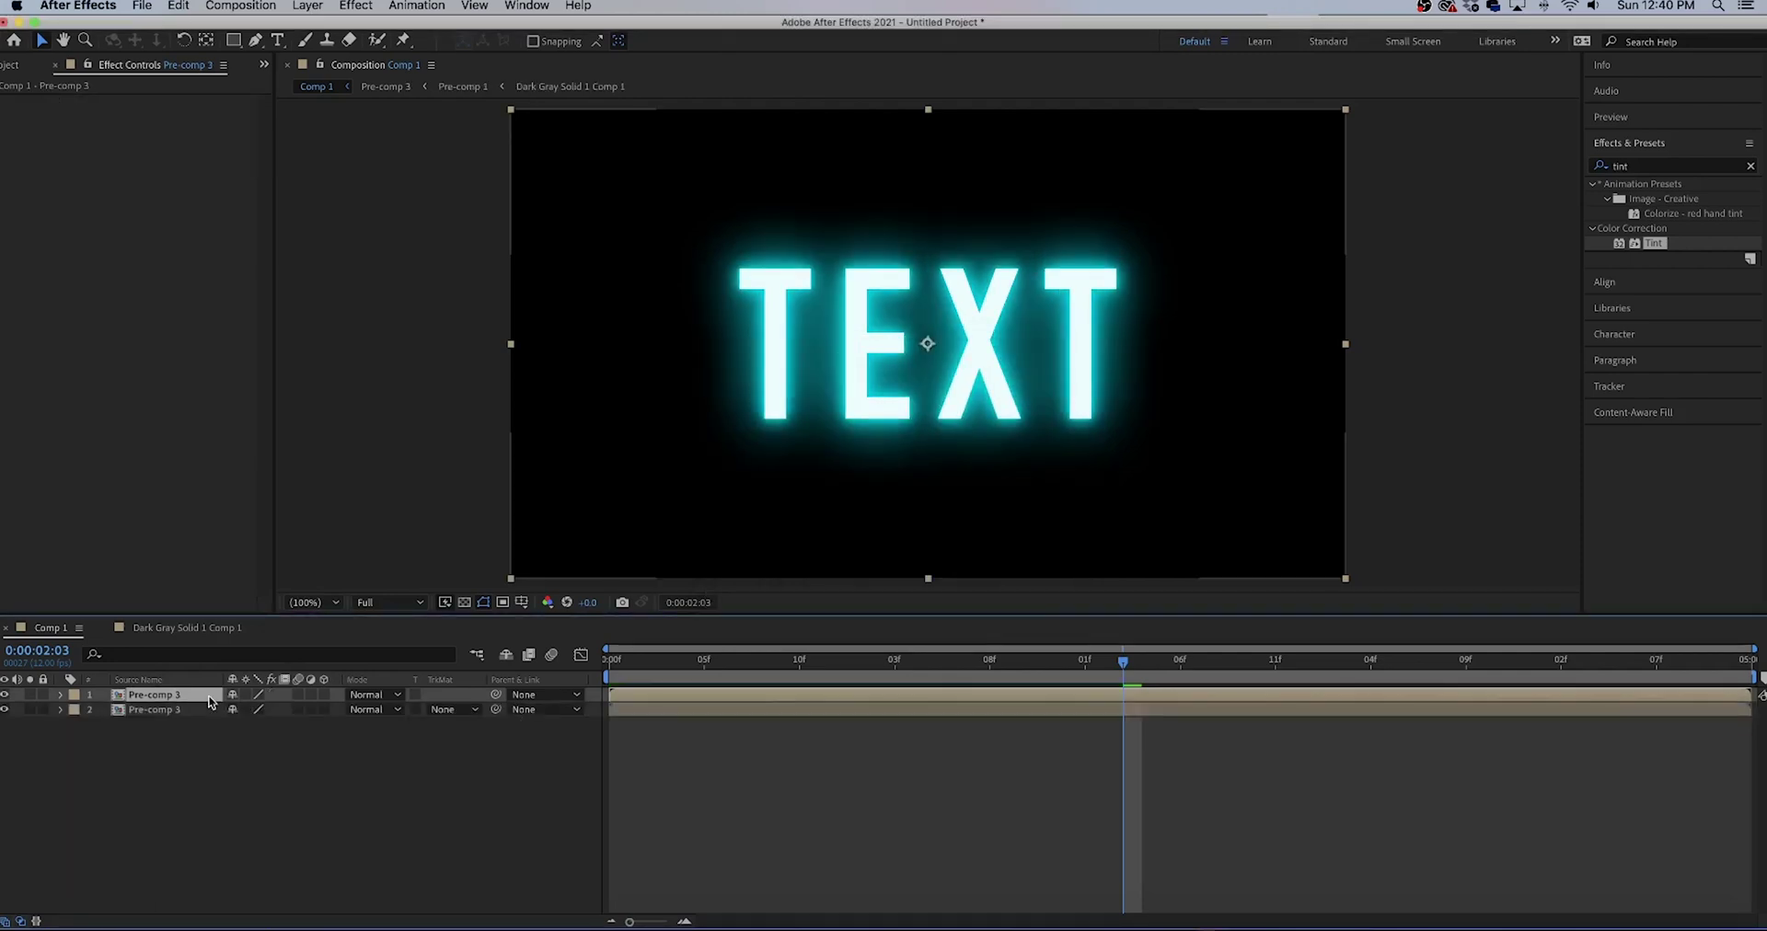
# Move the second Pre-comp 3 layer below TEXT and flip it into a reflection
pyautogui.click(202, 712)
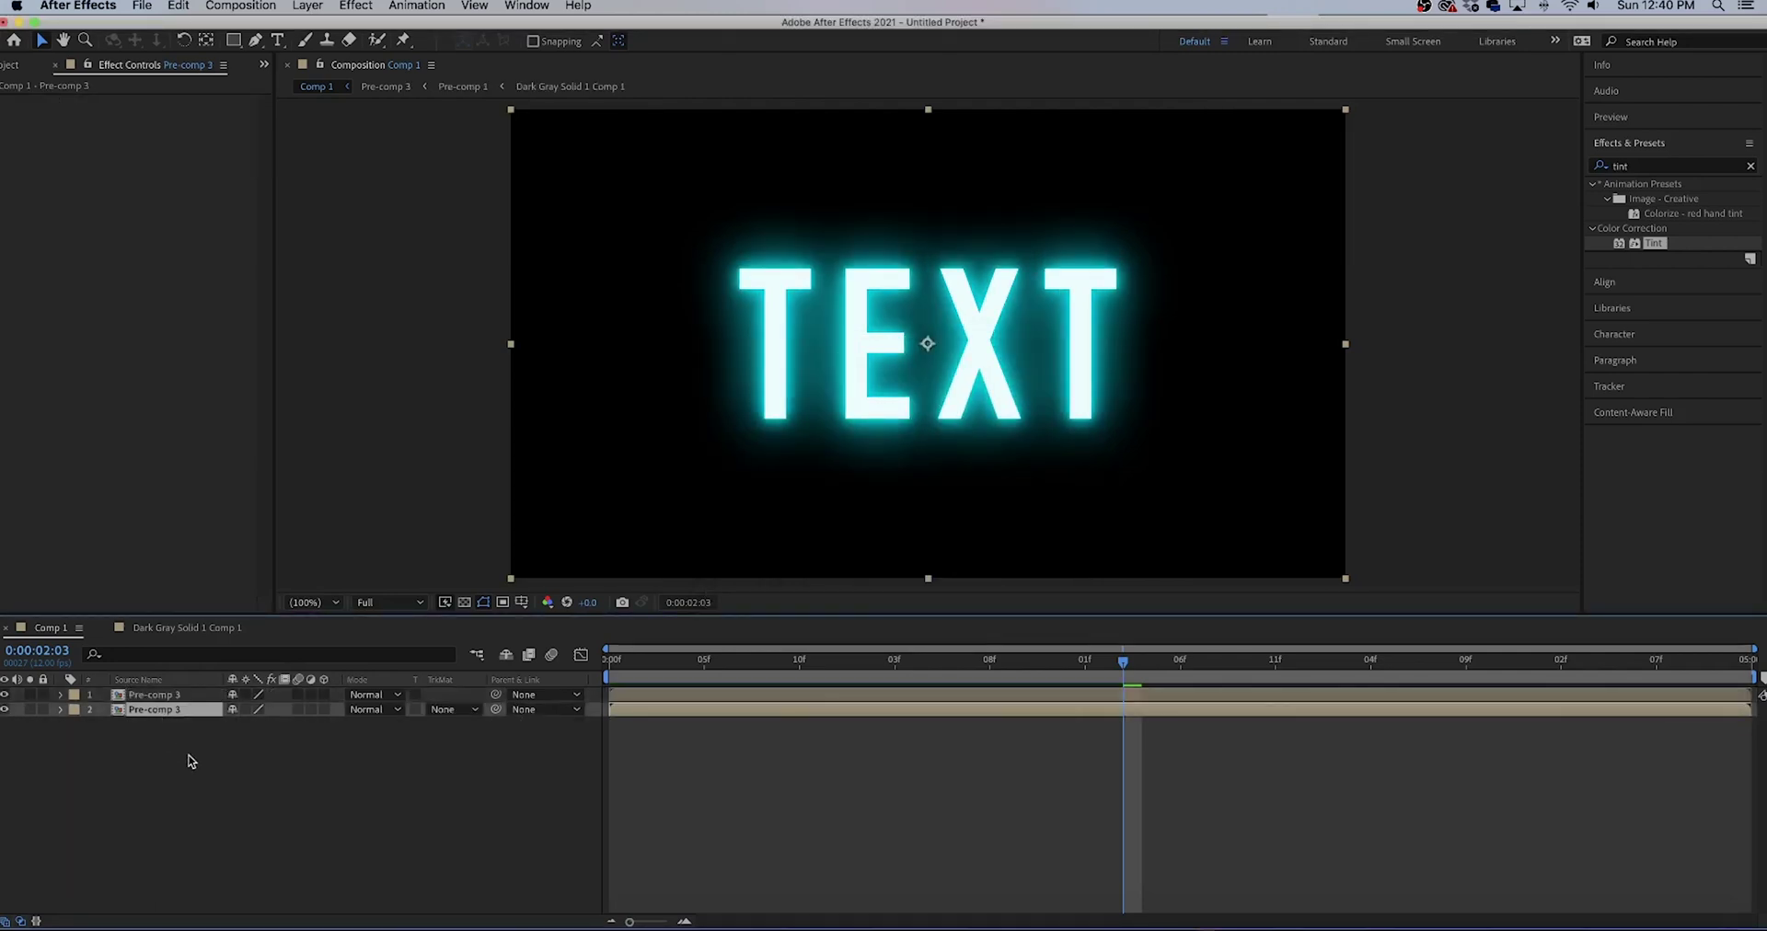
pyautogui.press('s')
pyautogui.press('p')
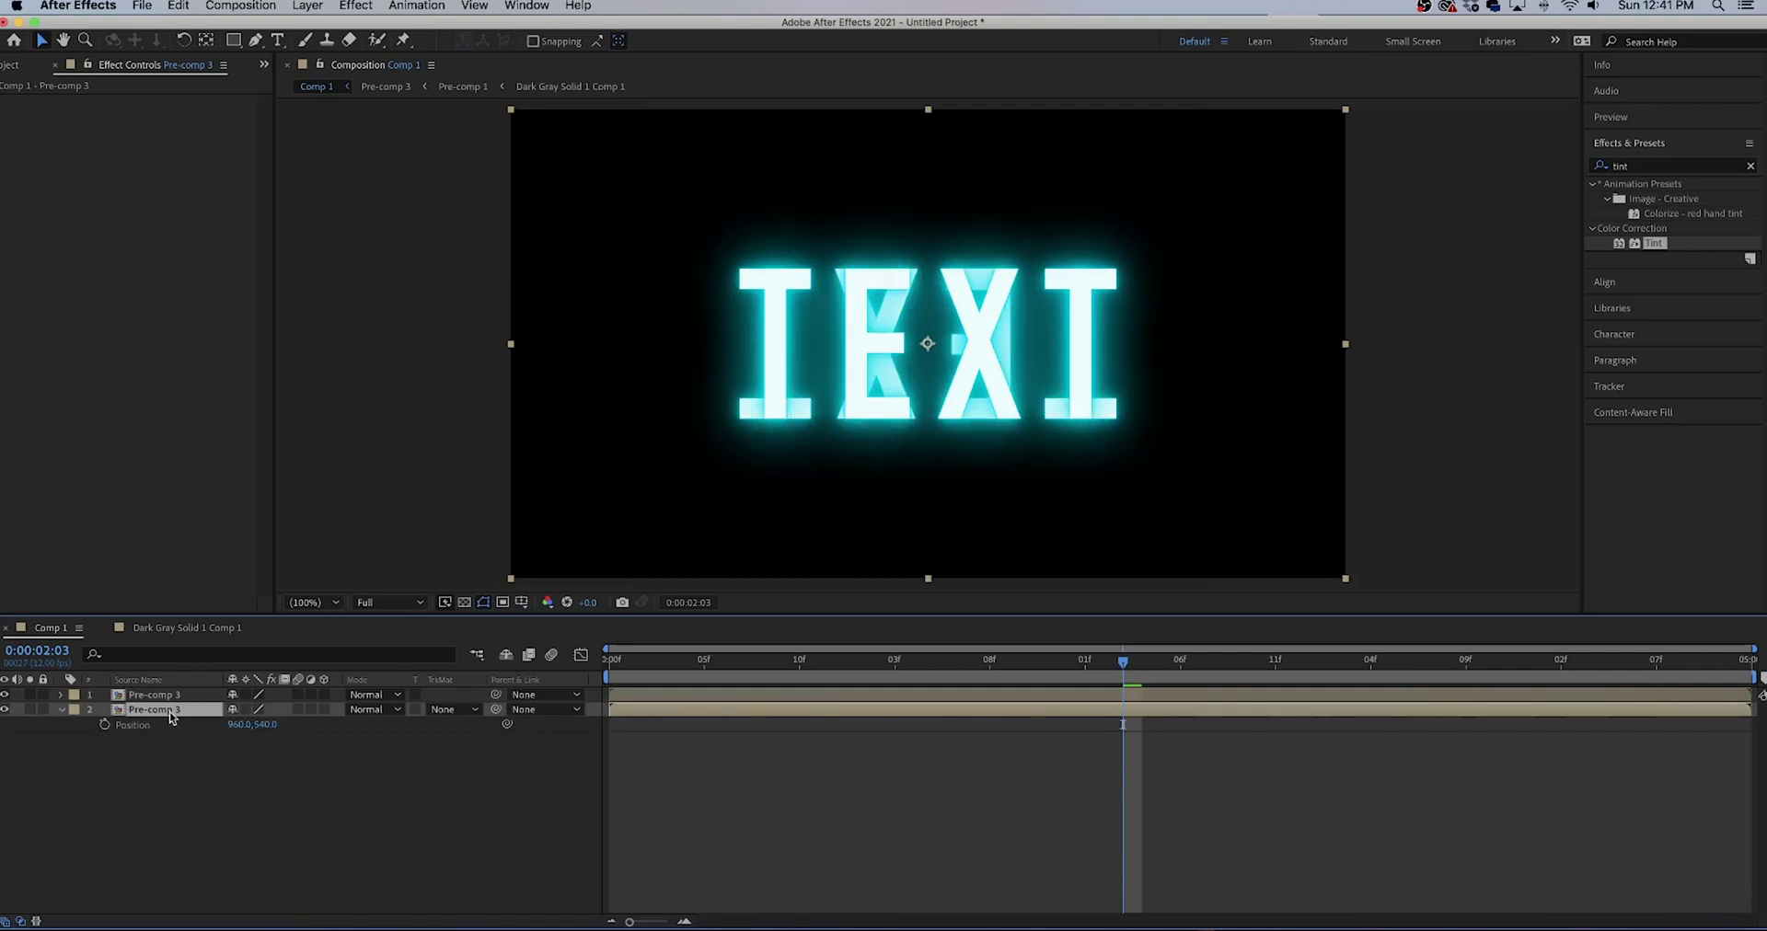
pyautogui.moveTo(264, 731); pyautogui.dragTo(630, 732)
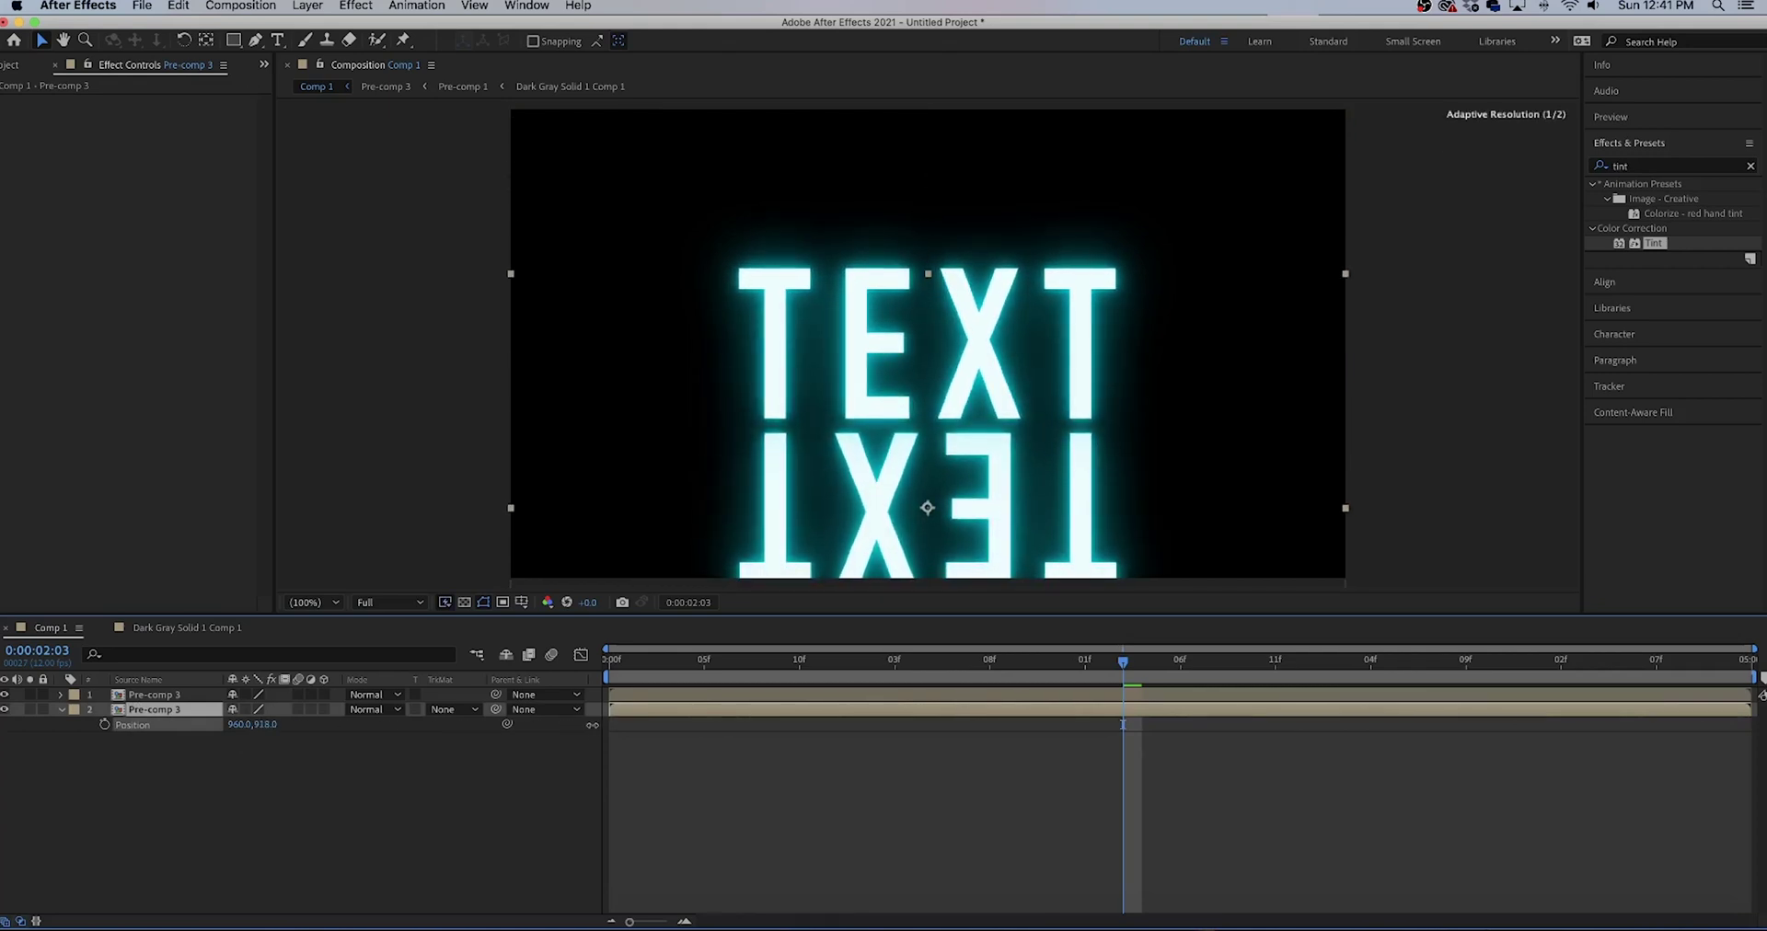
pyautogui.click(317, 6)
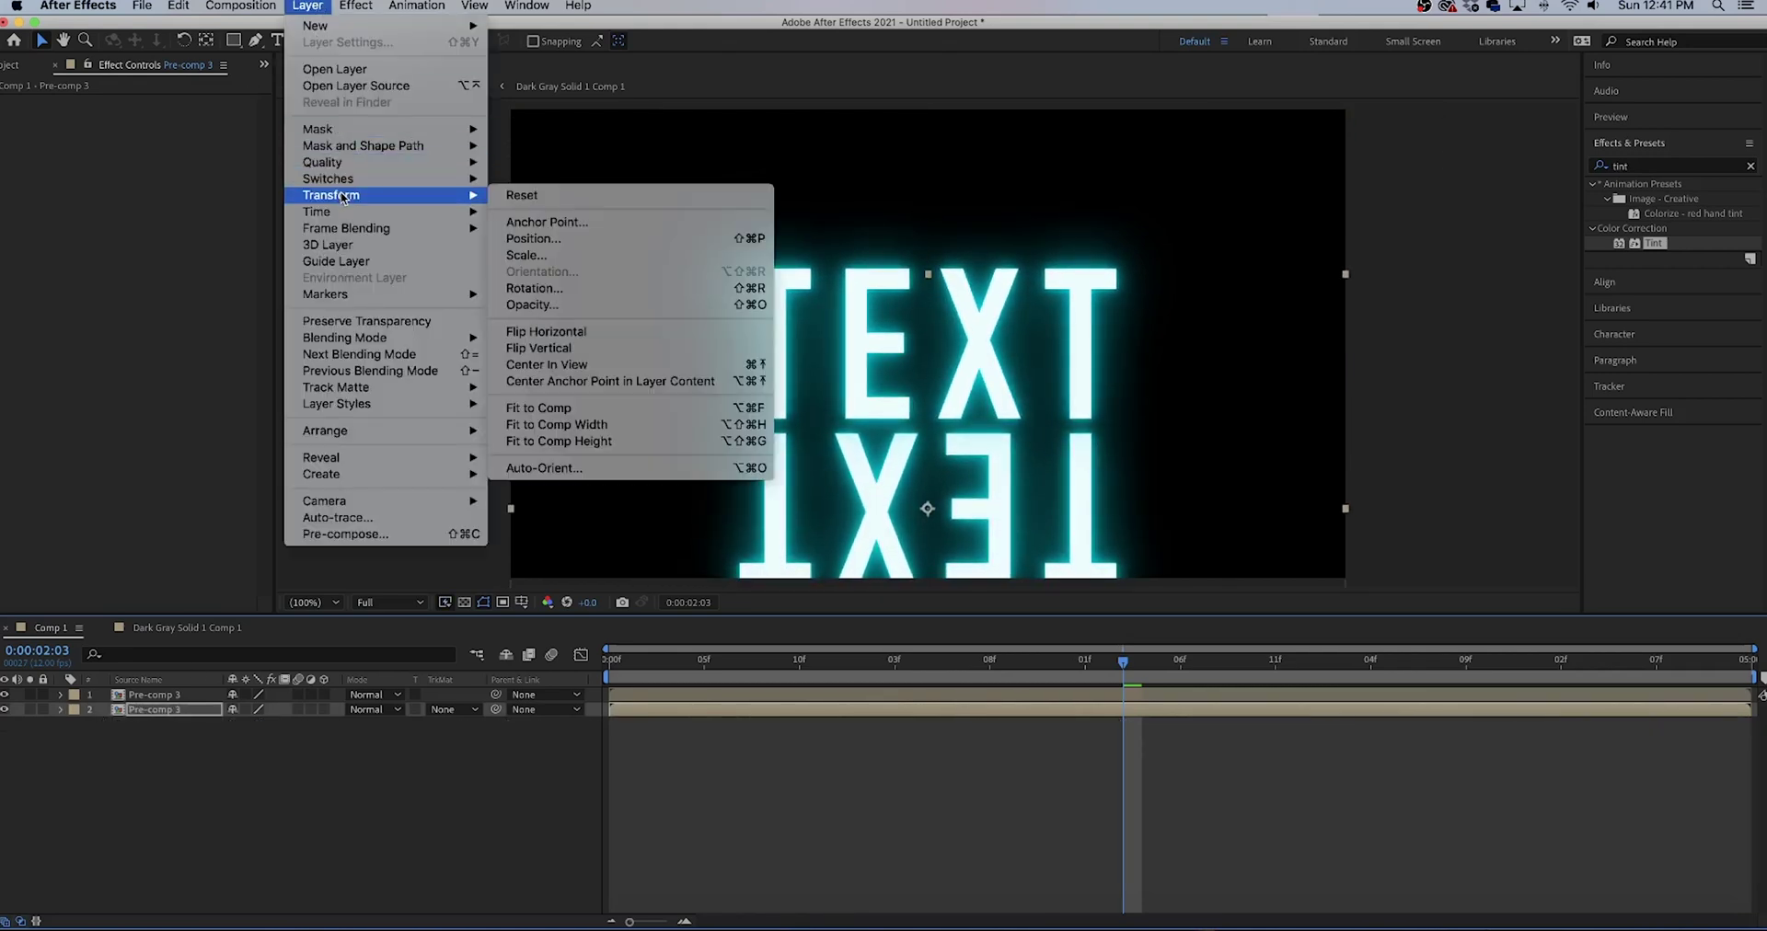
pyautogui.moveTo(346, 196)
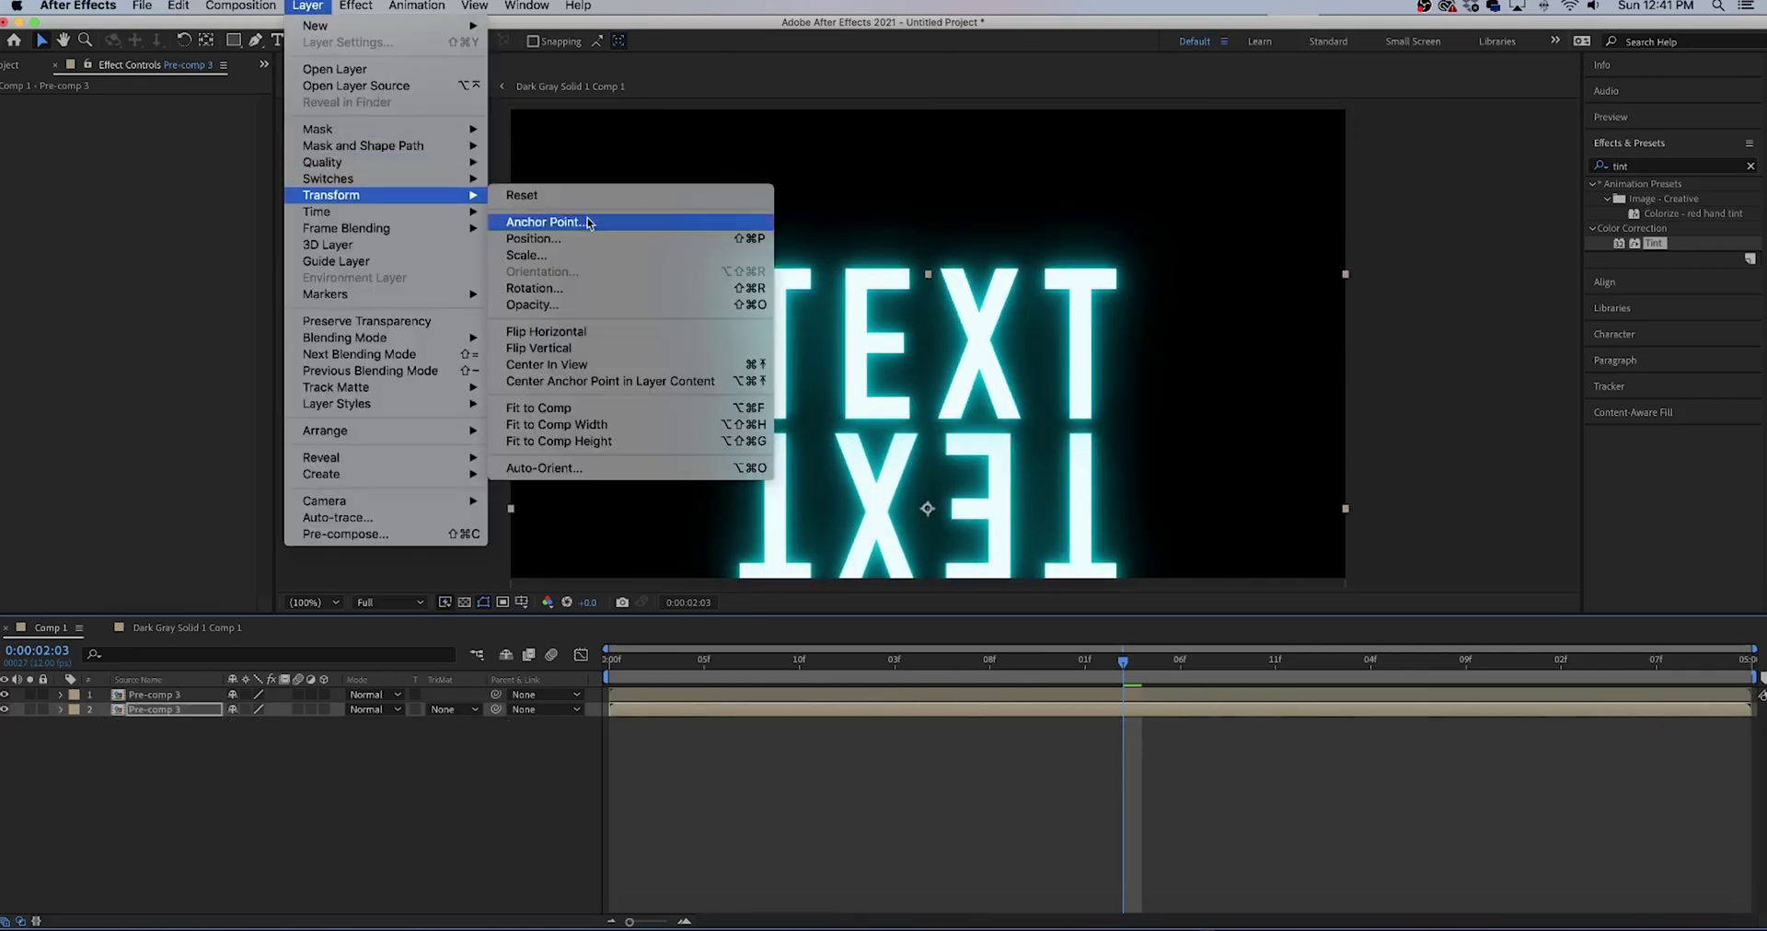
pyautogui.click(619, 335)
pyautogui.press('F2')
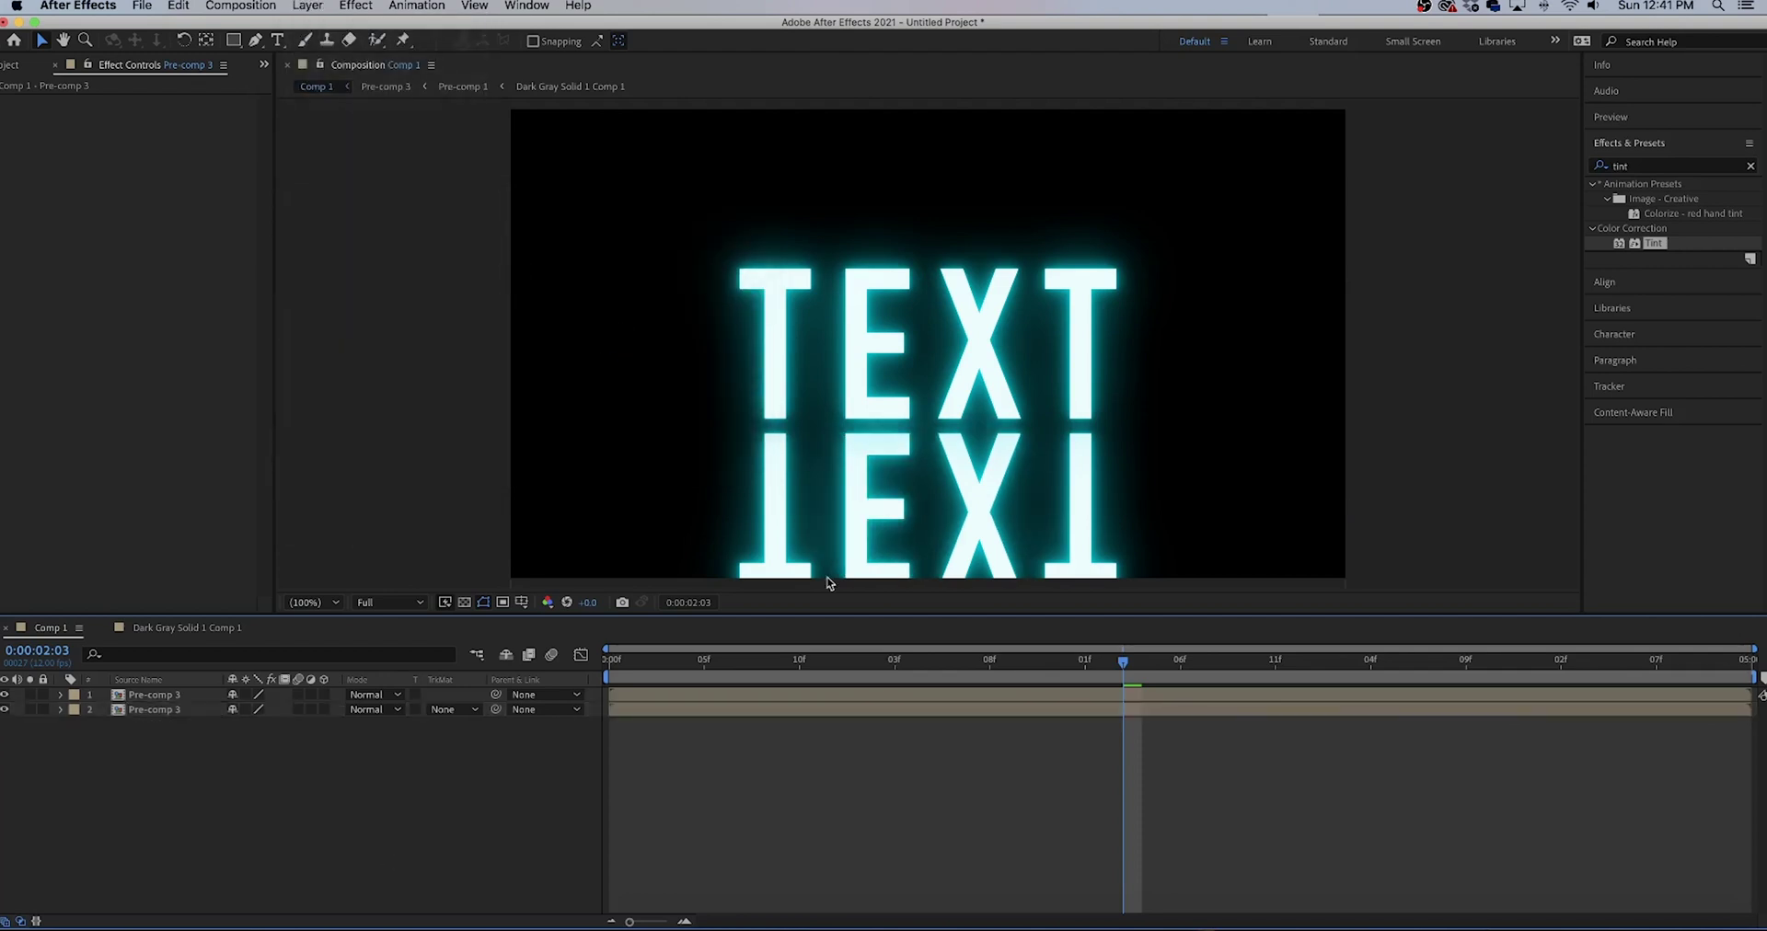
# Draw an inverted rectangular mask on the reflection with Expansion 31 px and Feather 191 px
pyautogui.press('q')
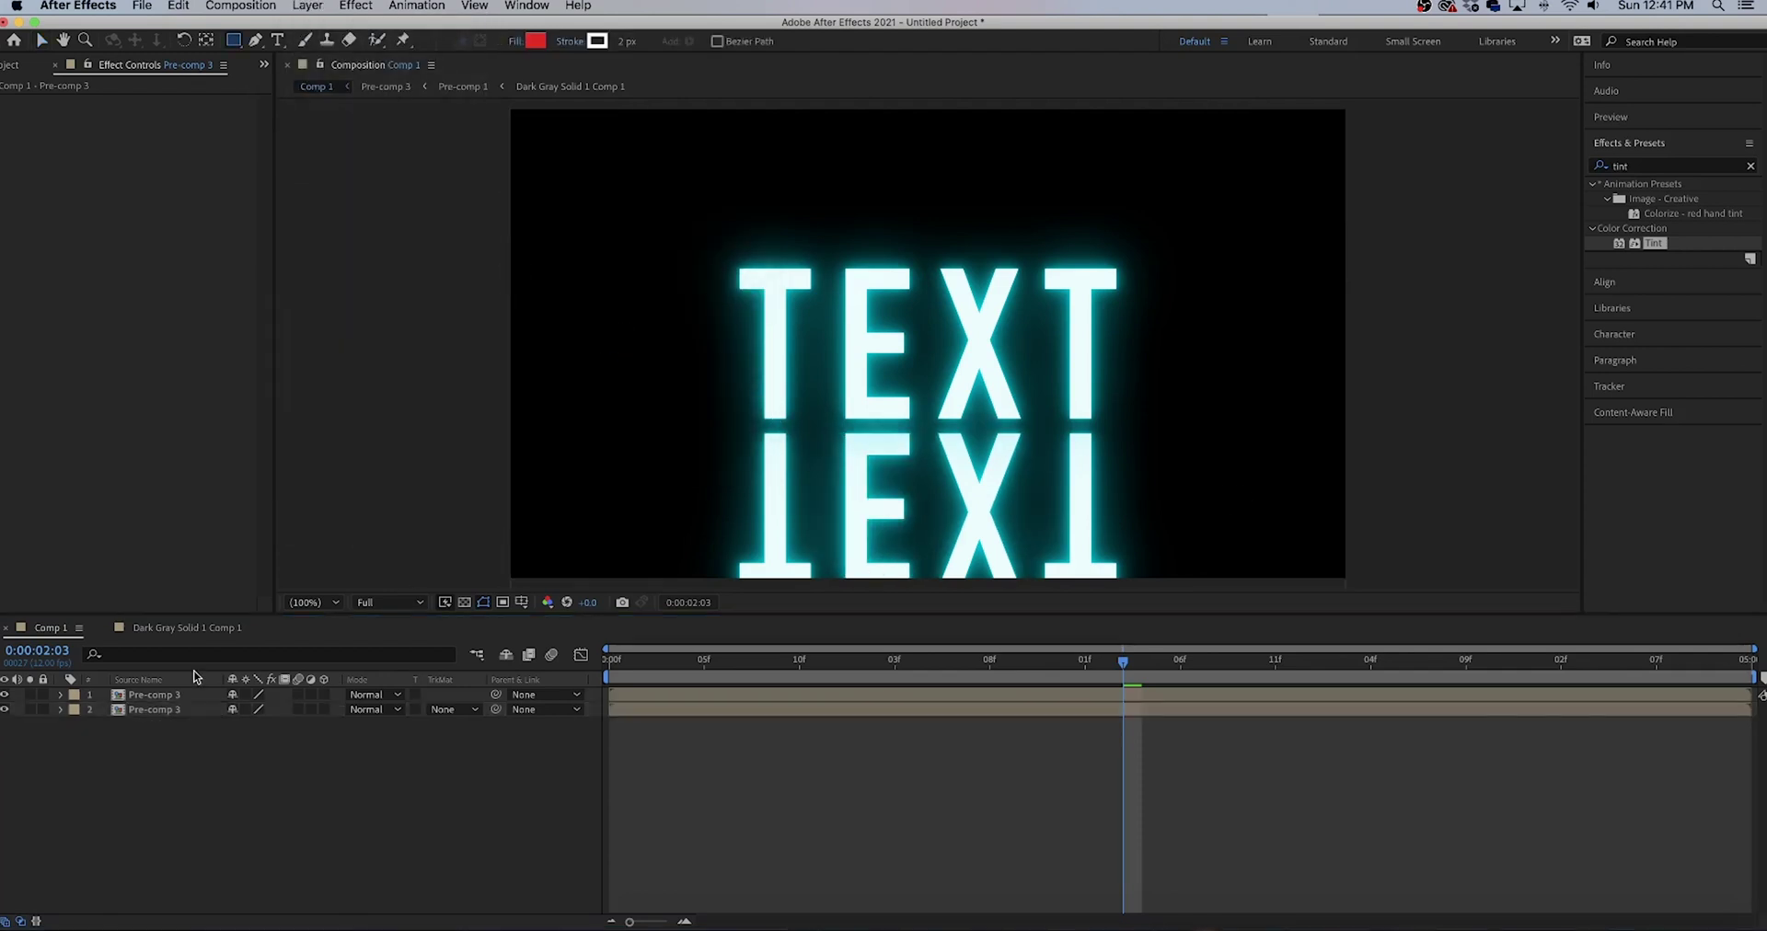
pyautogui.click(185, 711)
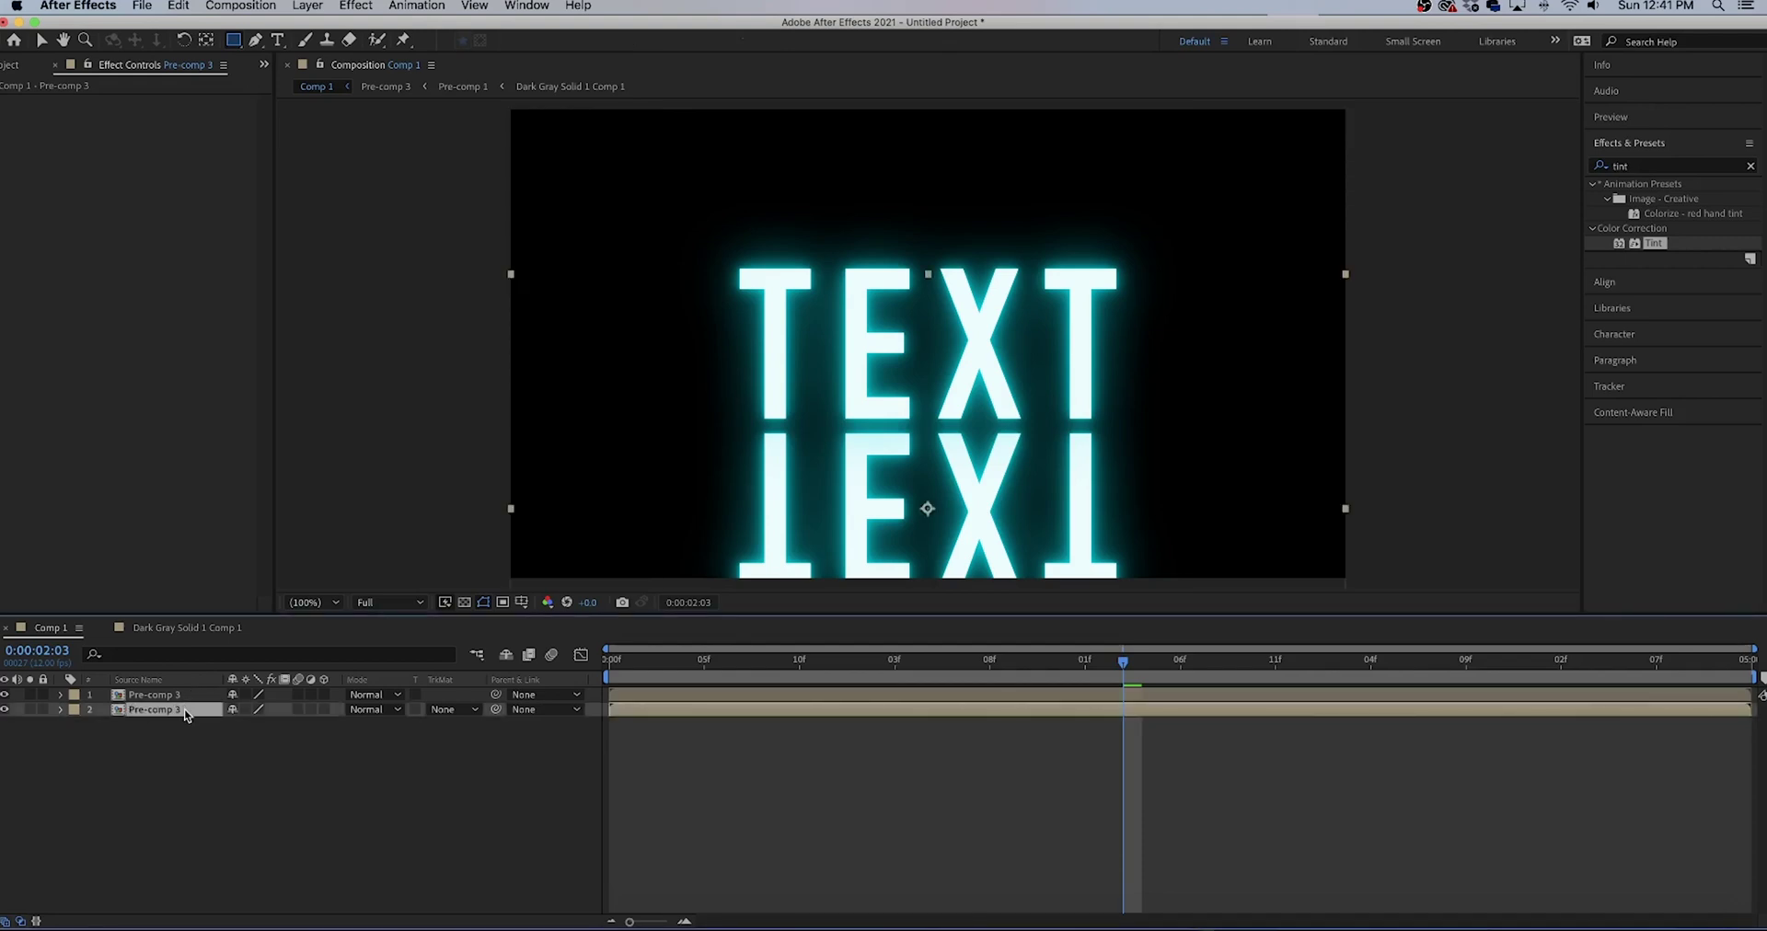
pyautogui.moveTo(573, 486); pyautogui.dragTo(1257, 648)
pyautogui.click(295, 741)
pyautogui.click(91, 740)
pyautogui.moveTo(237, 798); pyautogui.dragTo(432, 767)
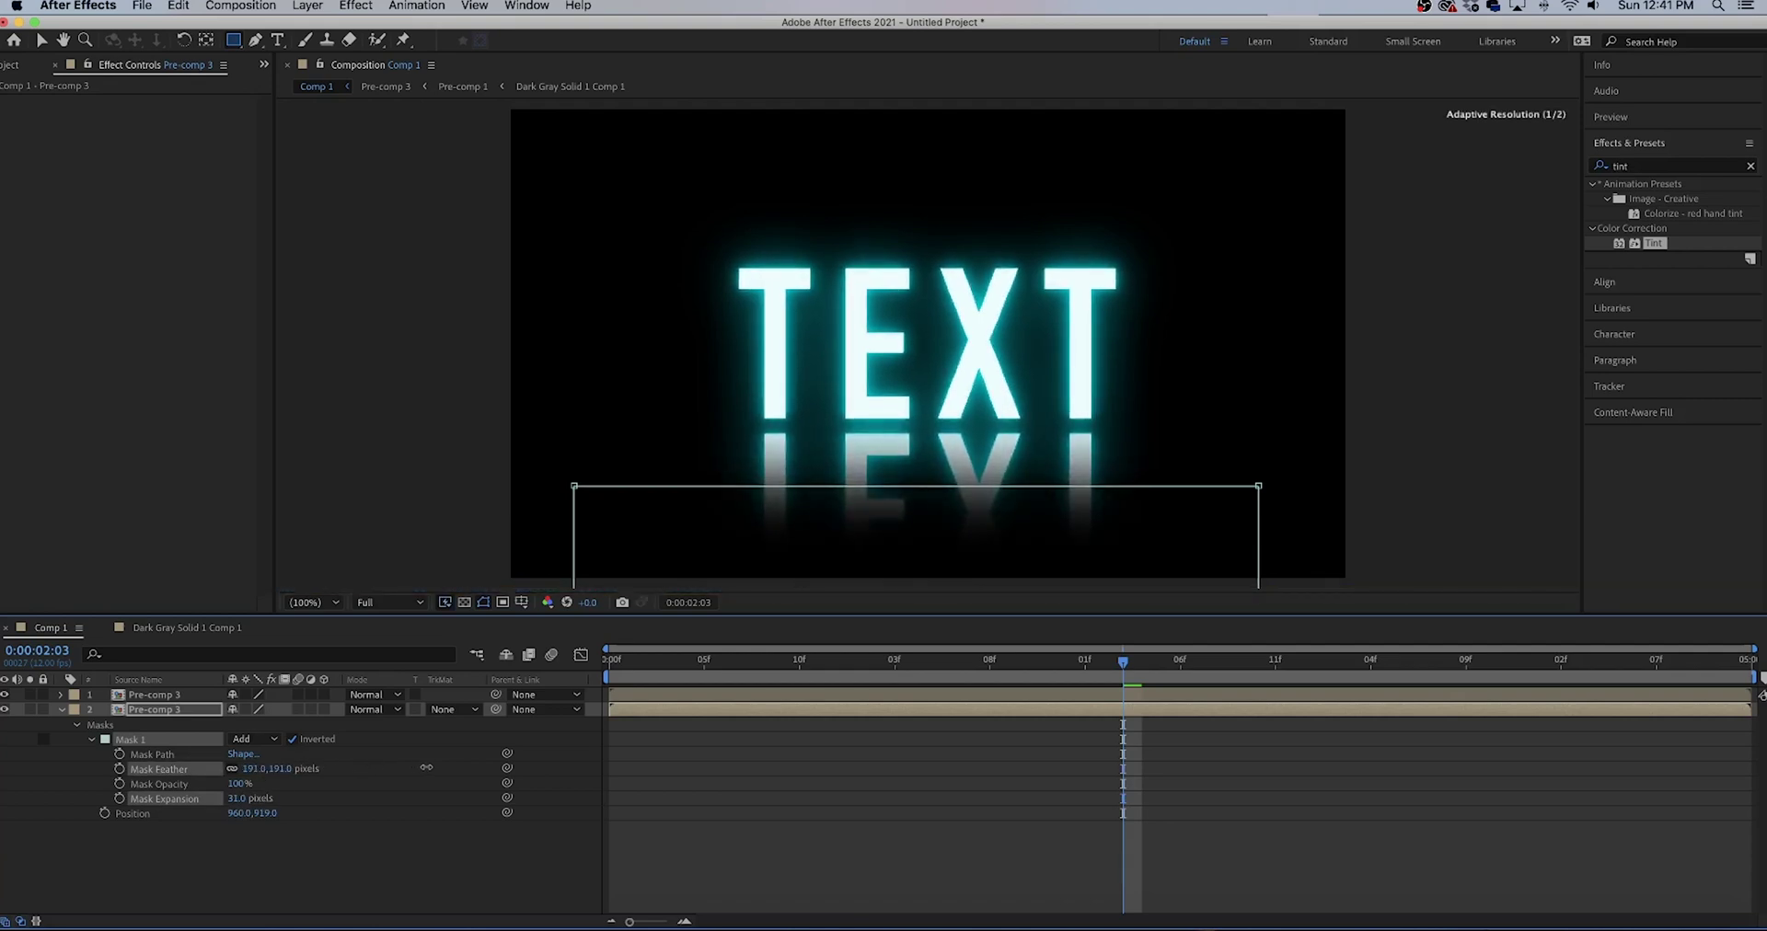
# Apply Gaussian Blur with Blurriness 44.1 to the reflection layer
pyautogui.doubleClick(1668, 166)
pyautogui.press('BackSpace')
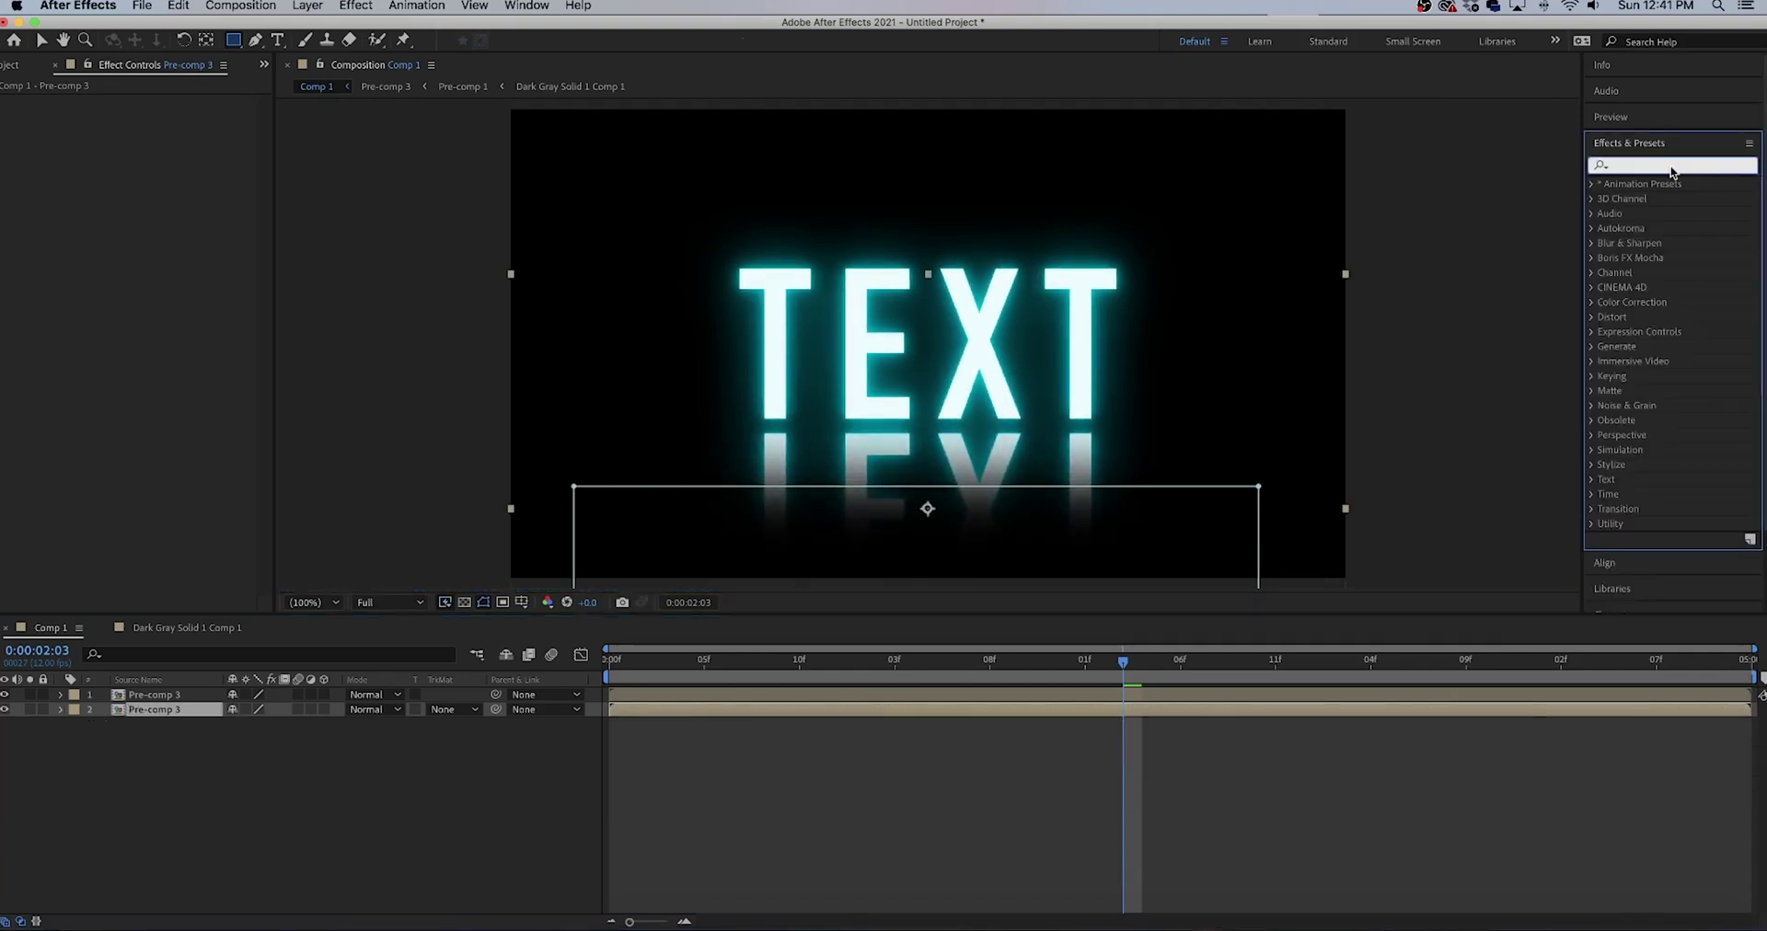
pyautogui.write('blur')
pyautogui.moveTo(1672, 524); pyautogui.dragTo(513, 116)
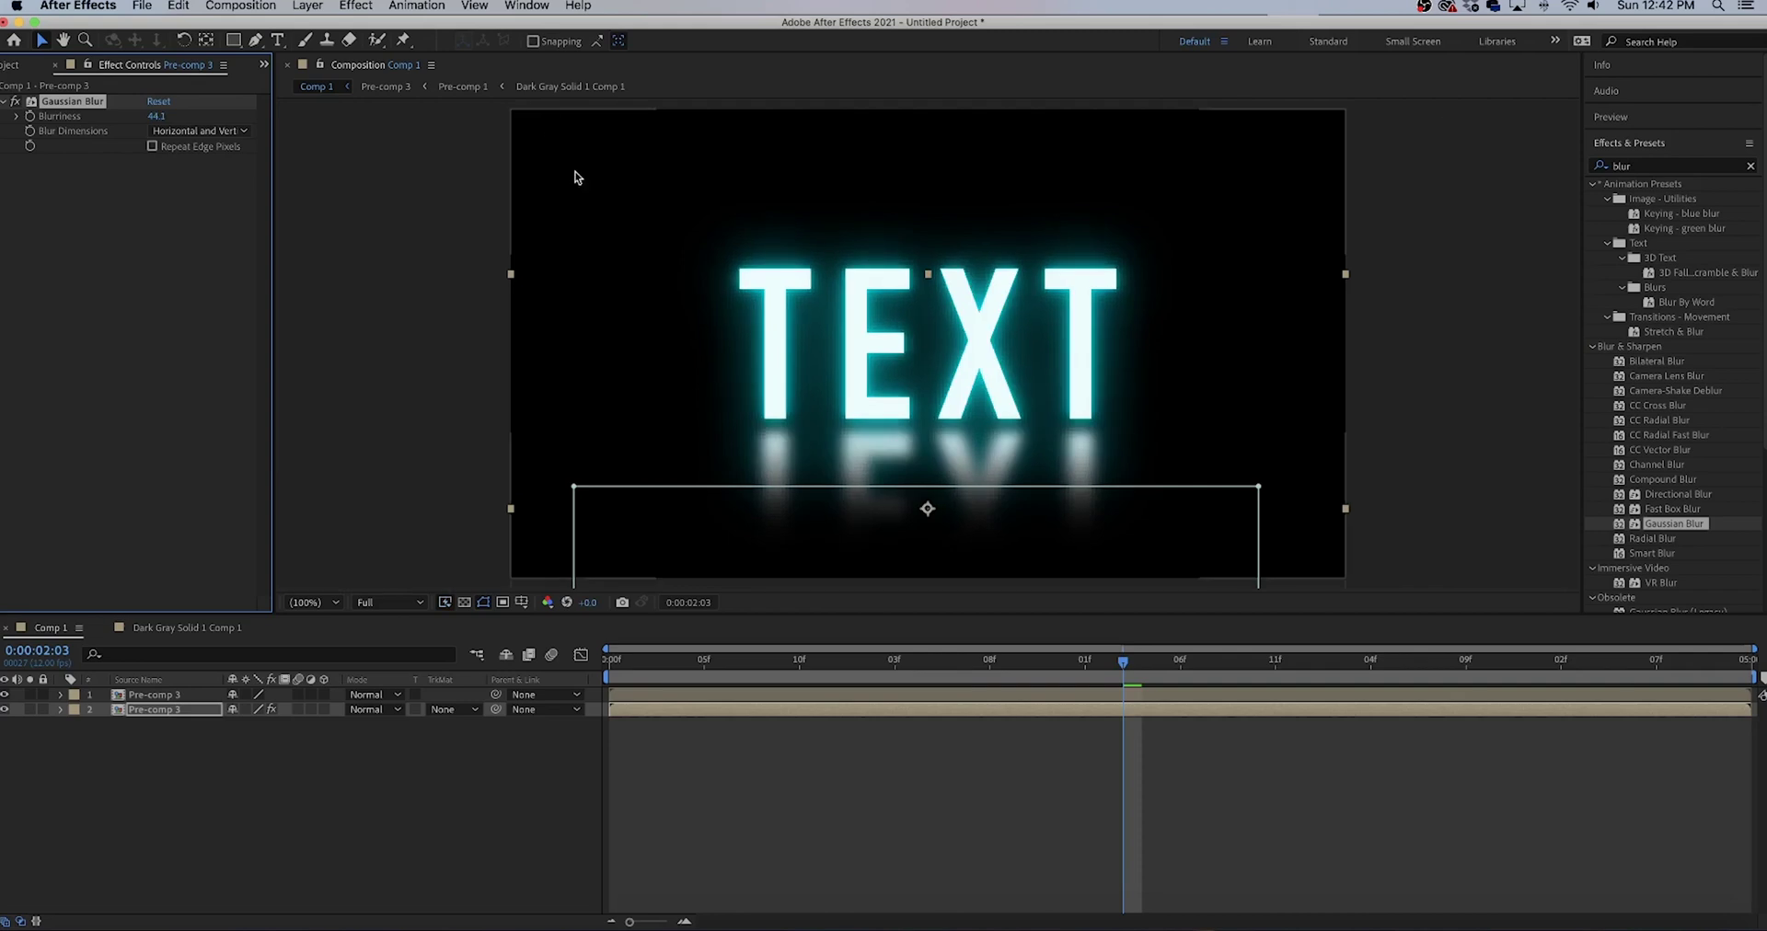
pyautogui.click(306, 837)
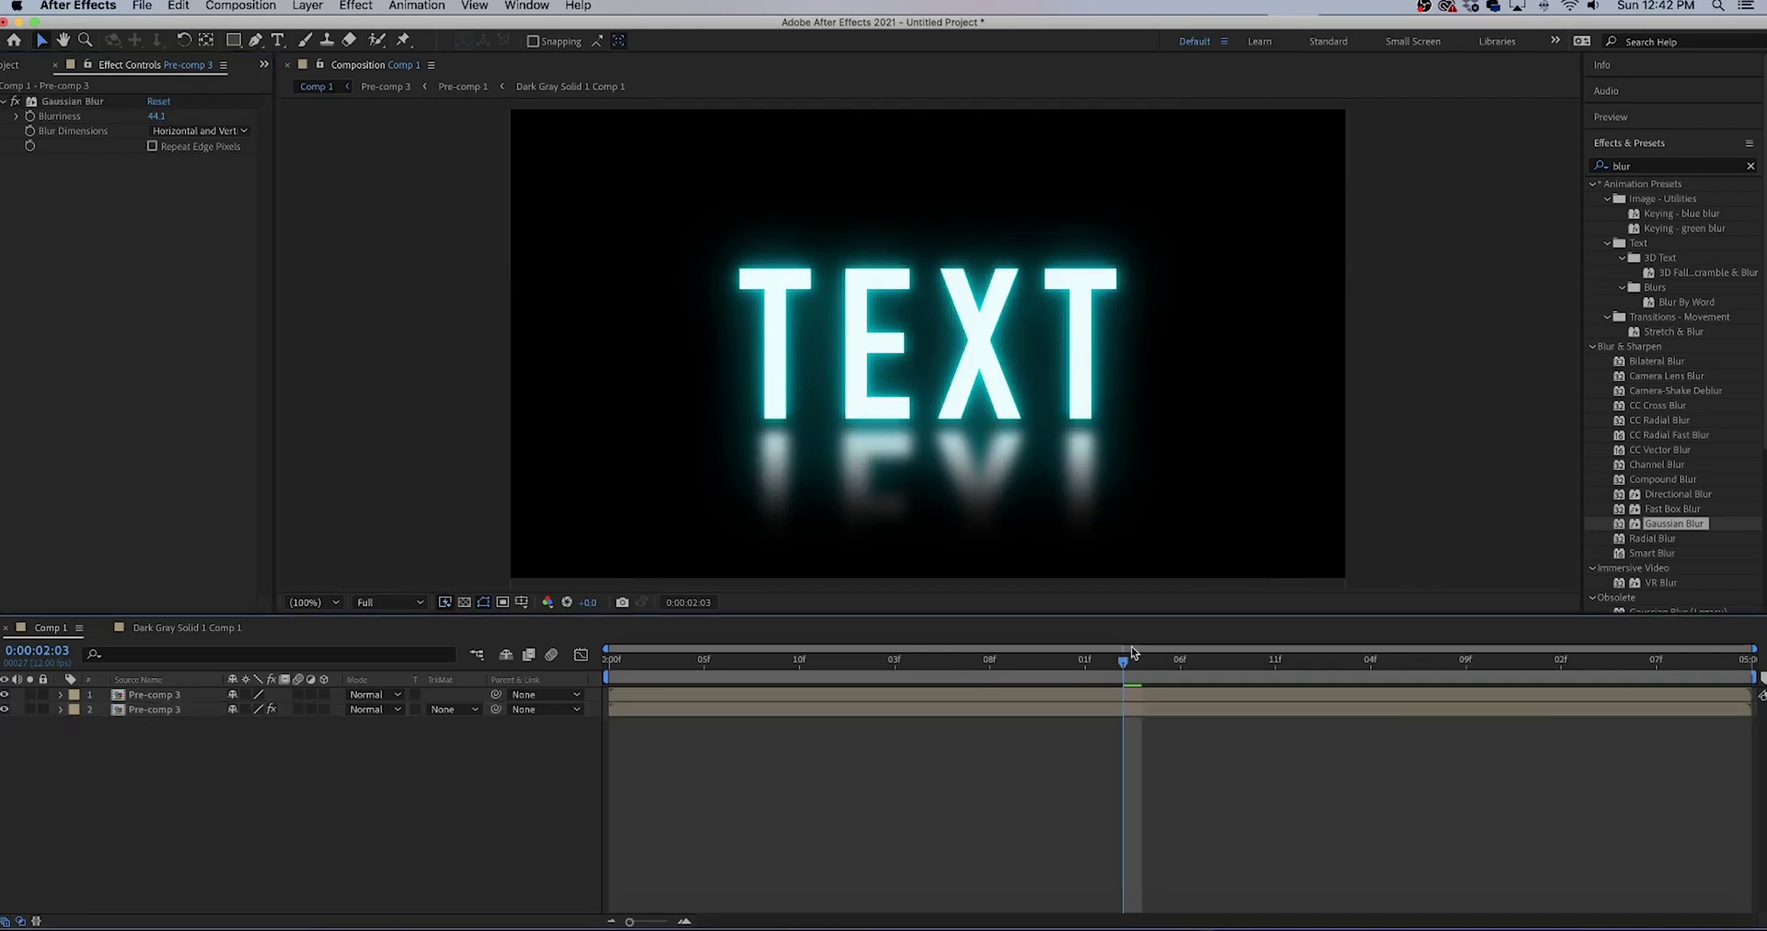